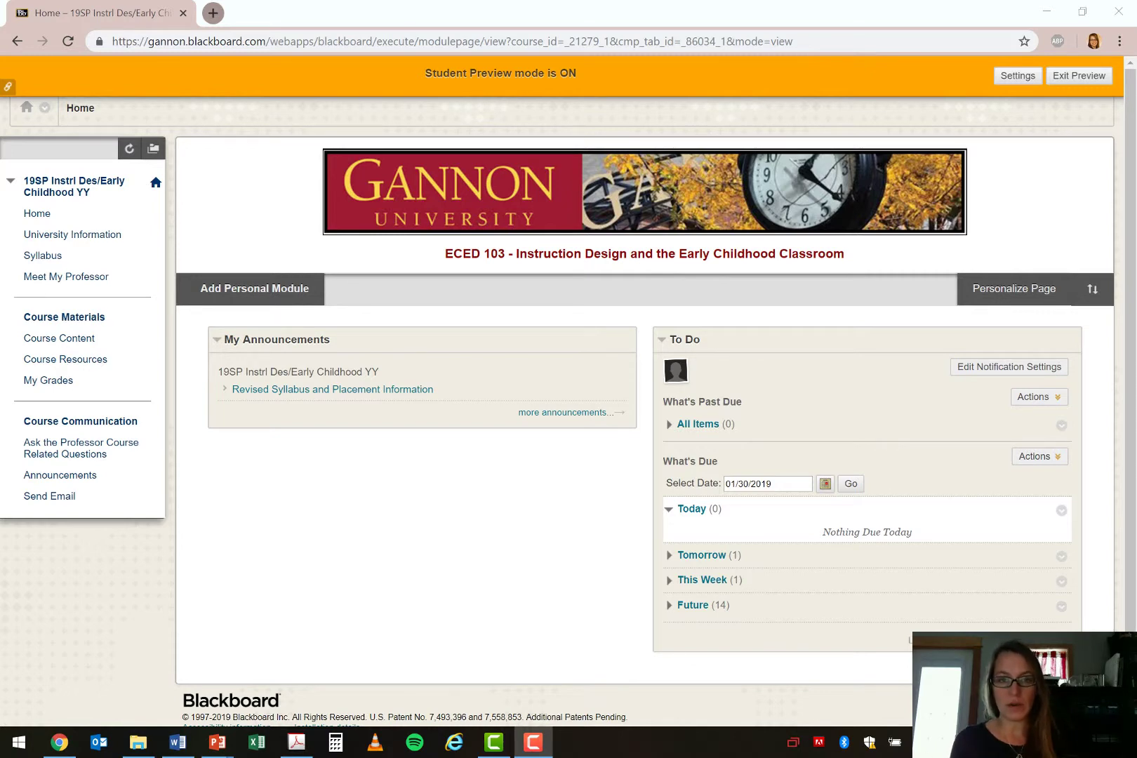
Open the Lesson Plans folder within the Assignments section of the course content.
left_click(61, 338)
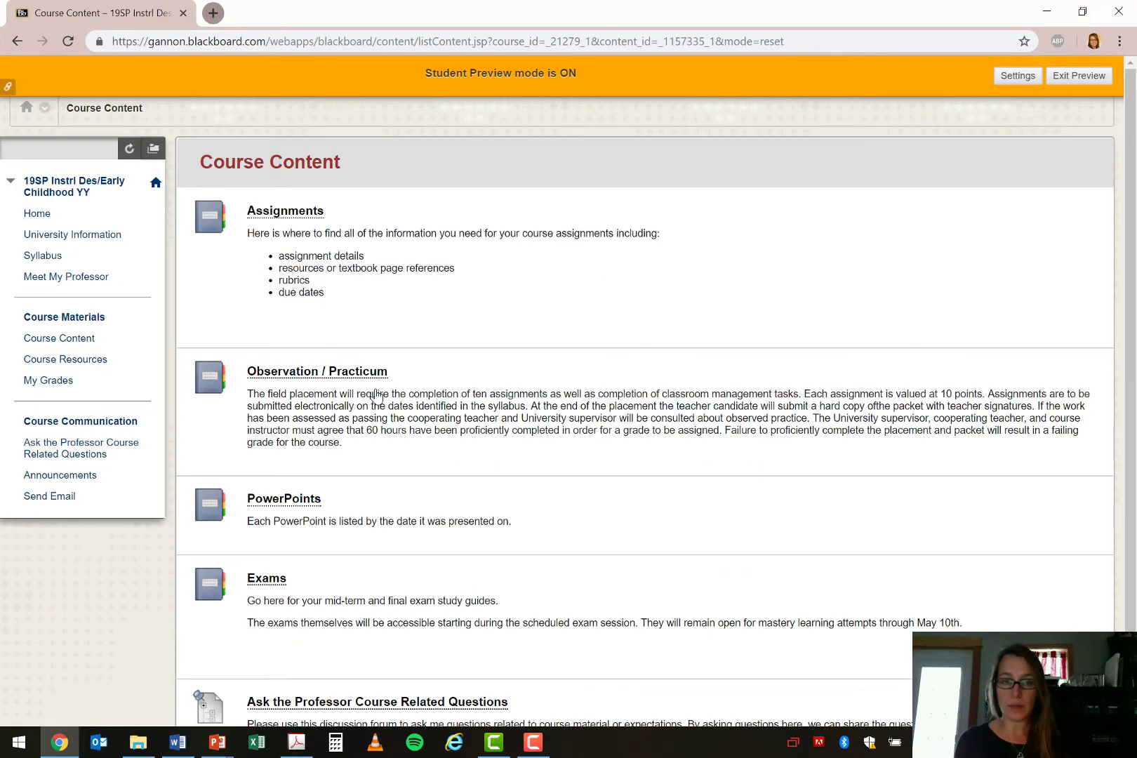
left_click(286, 214)
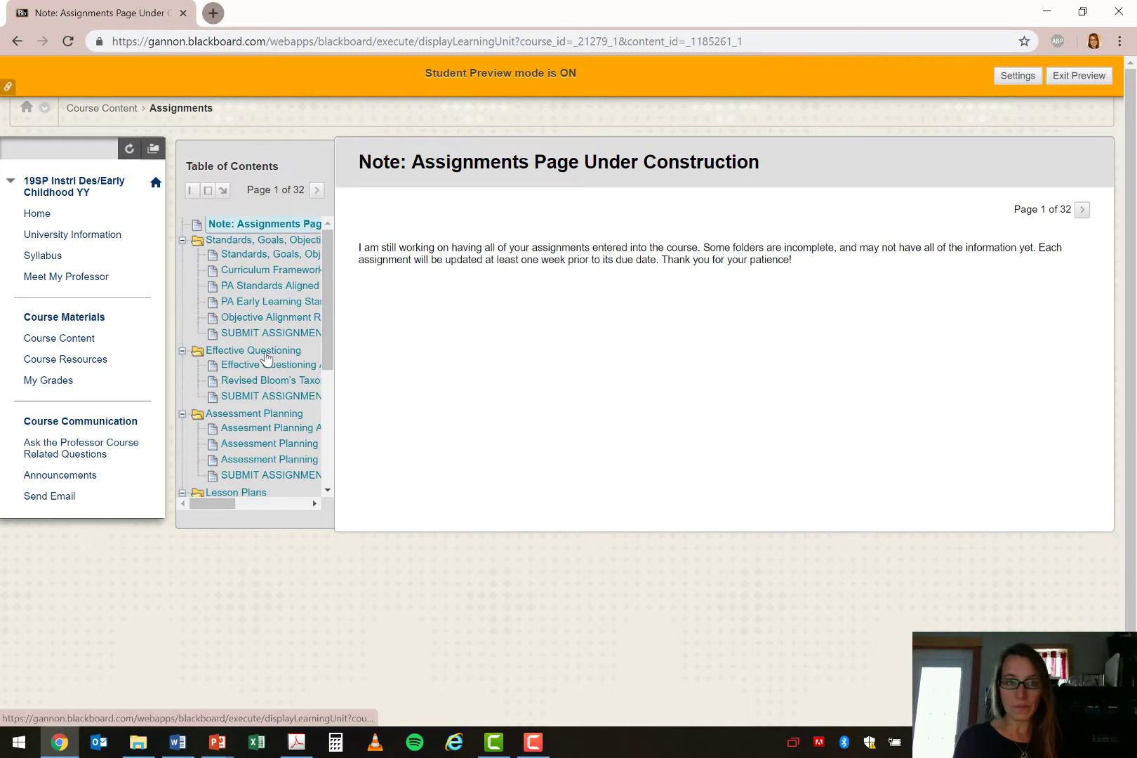
scroll(265, 357, "down", 3)
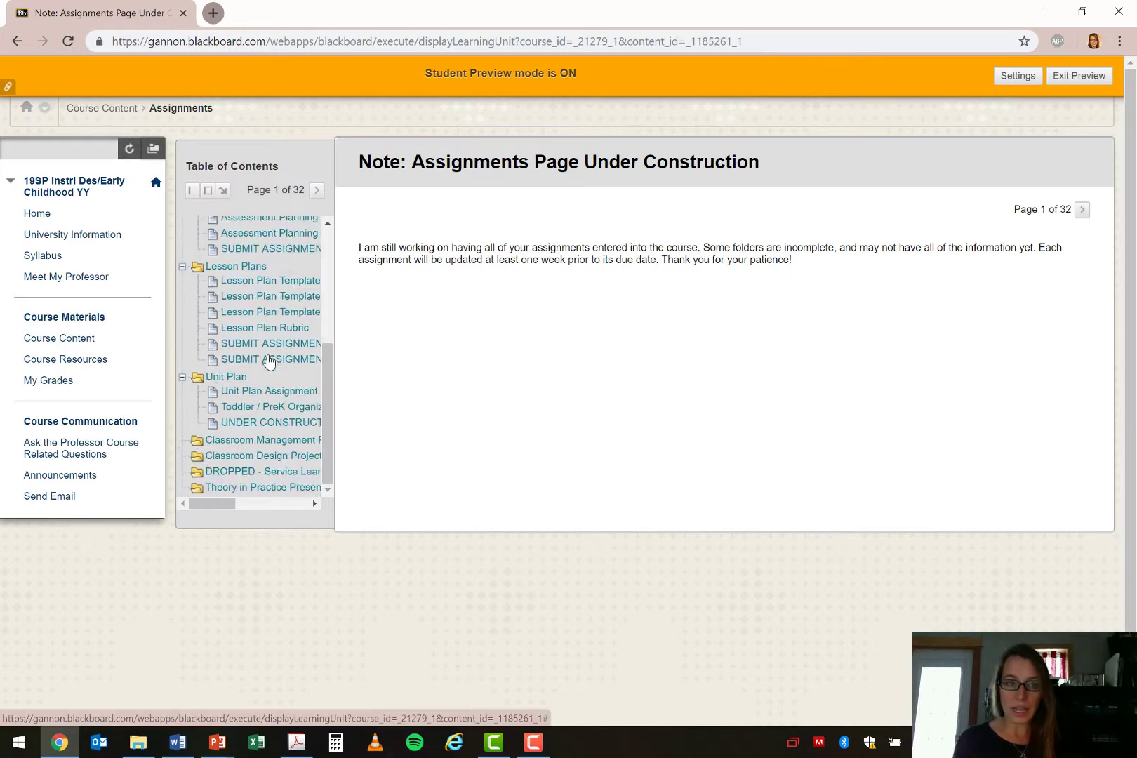
left_click(236, 267)
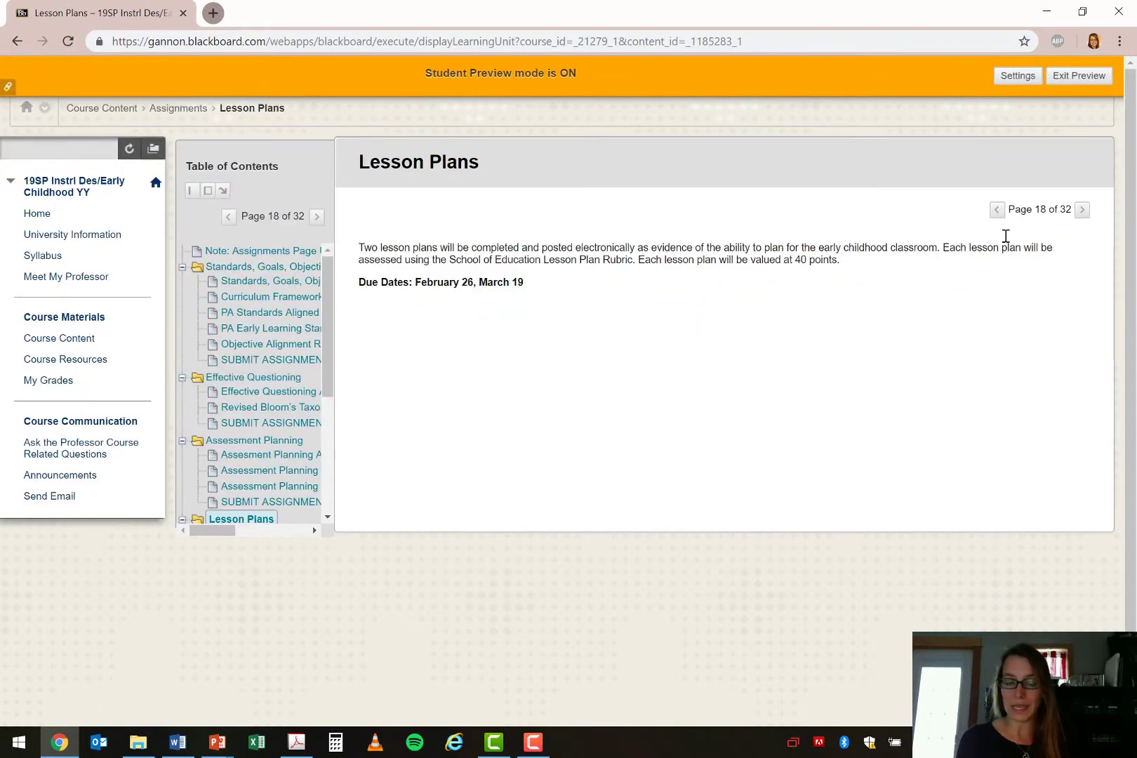
View the Lesson Plan Template with Instructions and download the Word version of the template.
left_click(1082, 211)
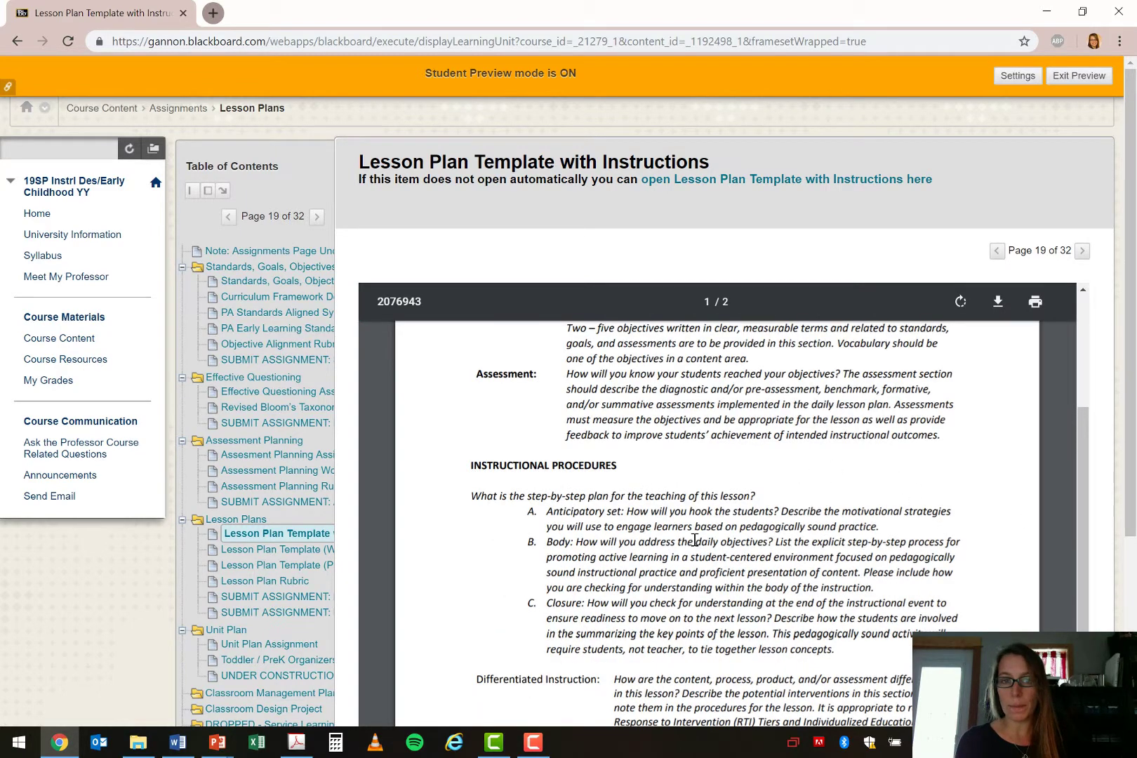
scroll(694, 539, "up", 4)
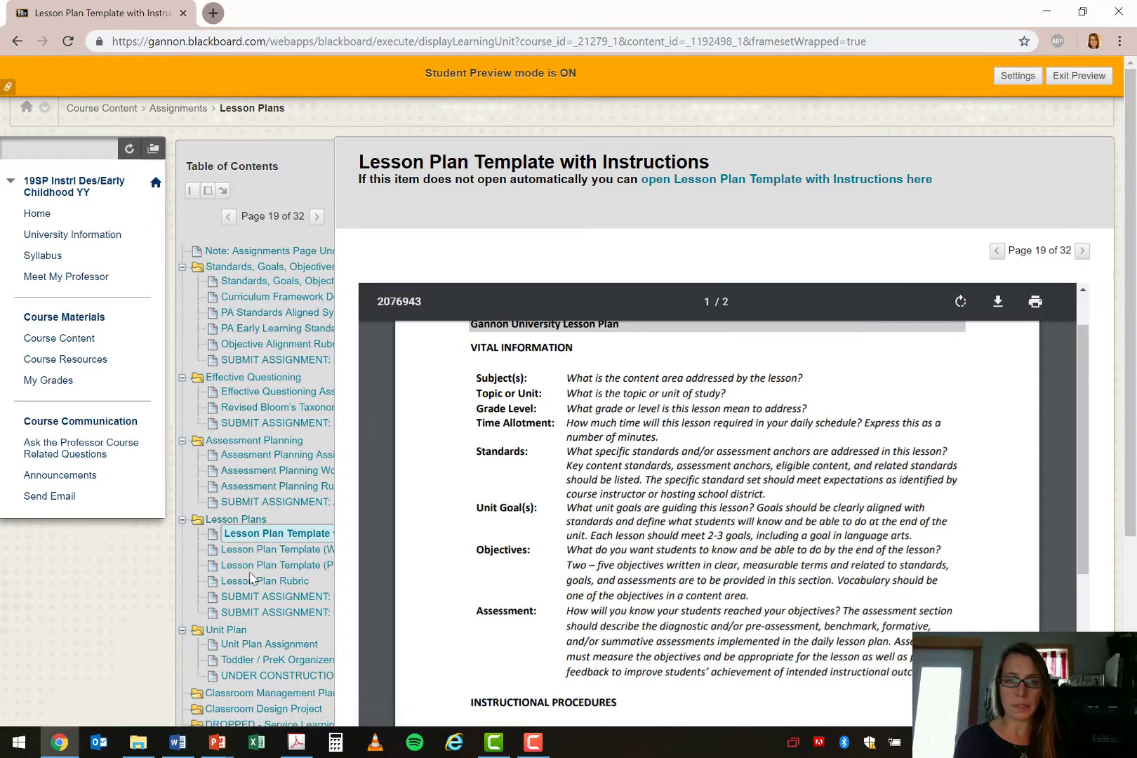
left_click(286, 551)
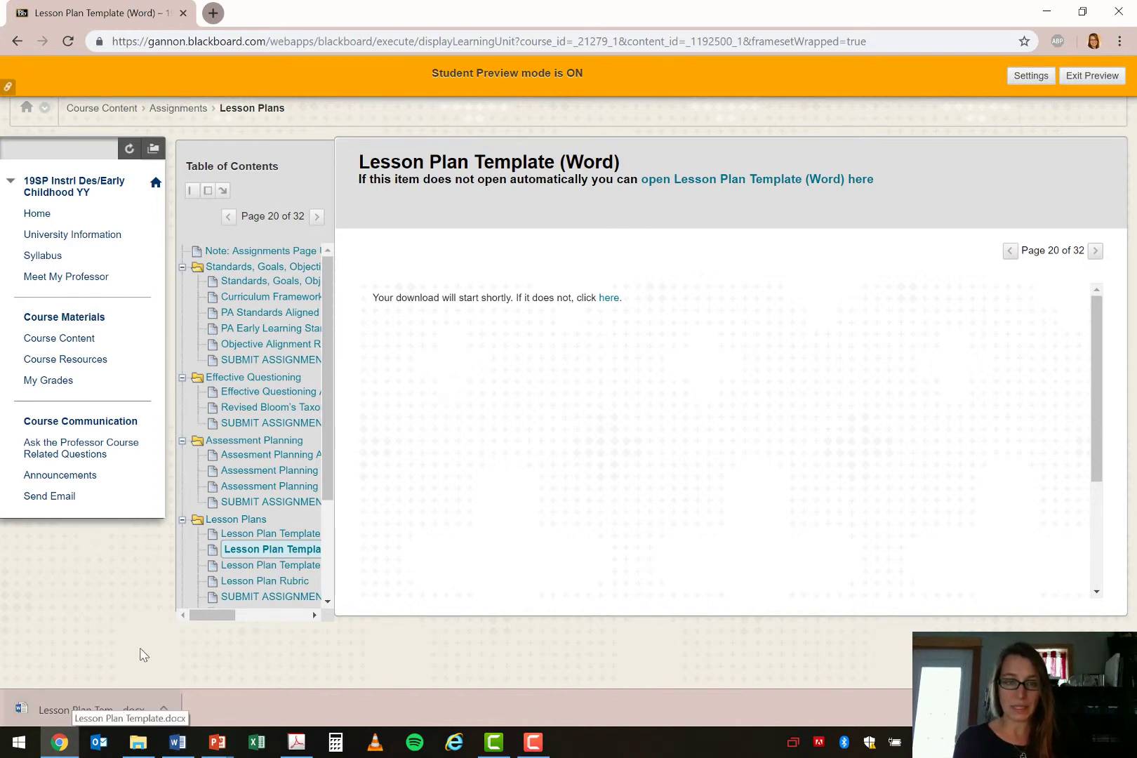
Open the PDF Form version of the lesson plan template and enter the author's first name in its Name field.
left_click(256, 566)
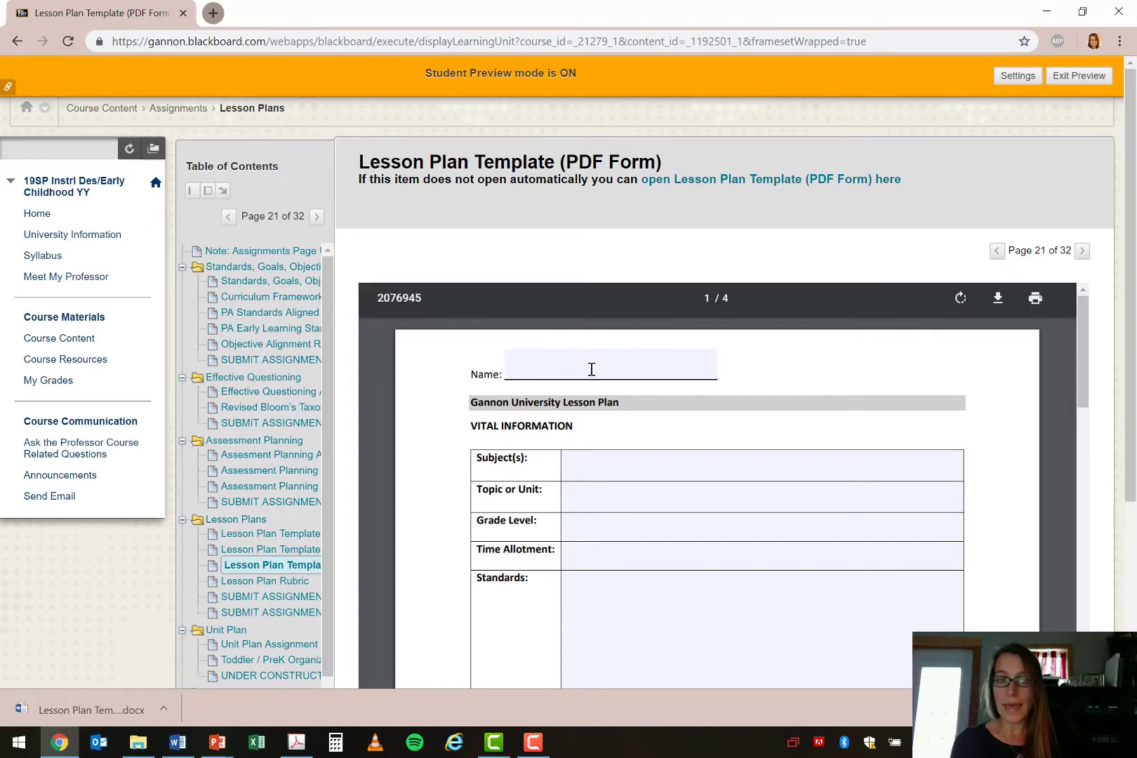
left_click(537, 378)
type("le")
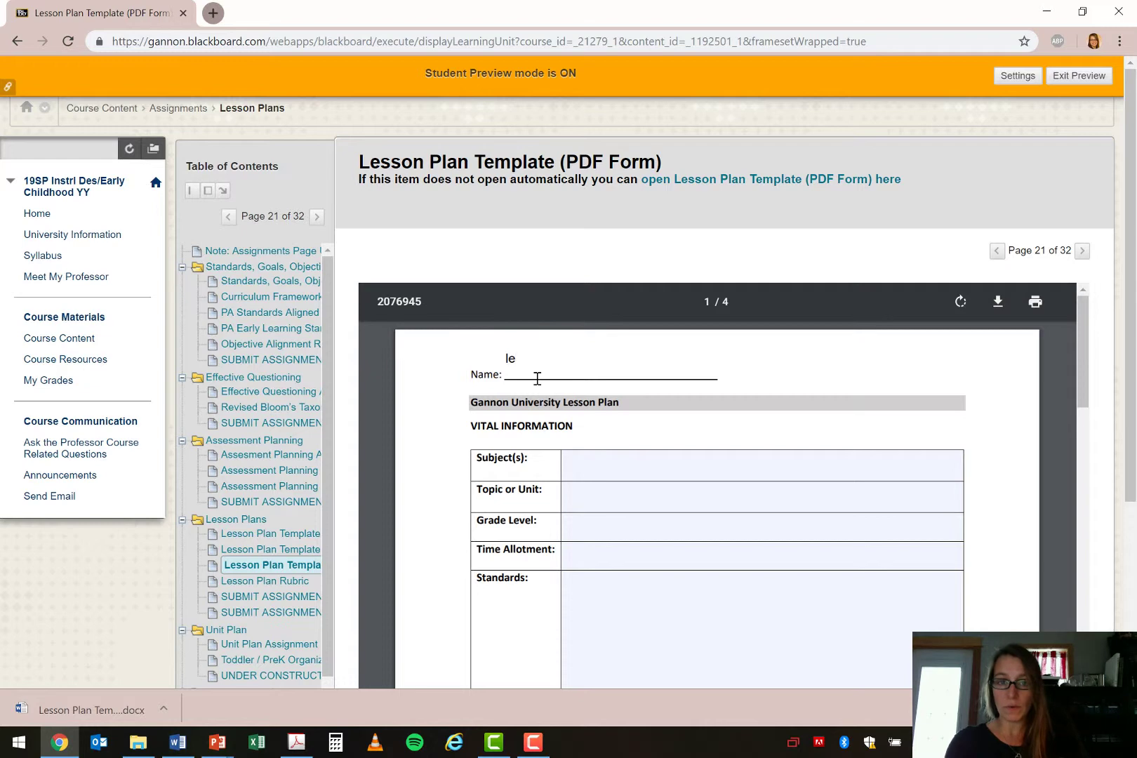
type("igh anne")
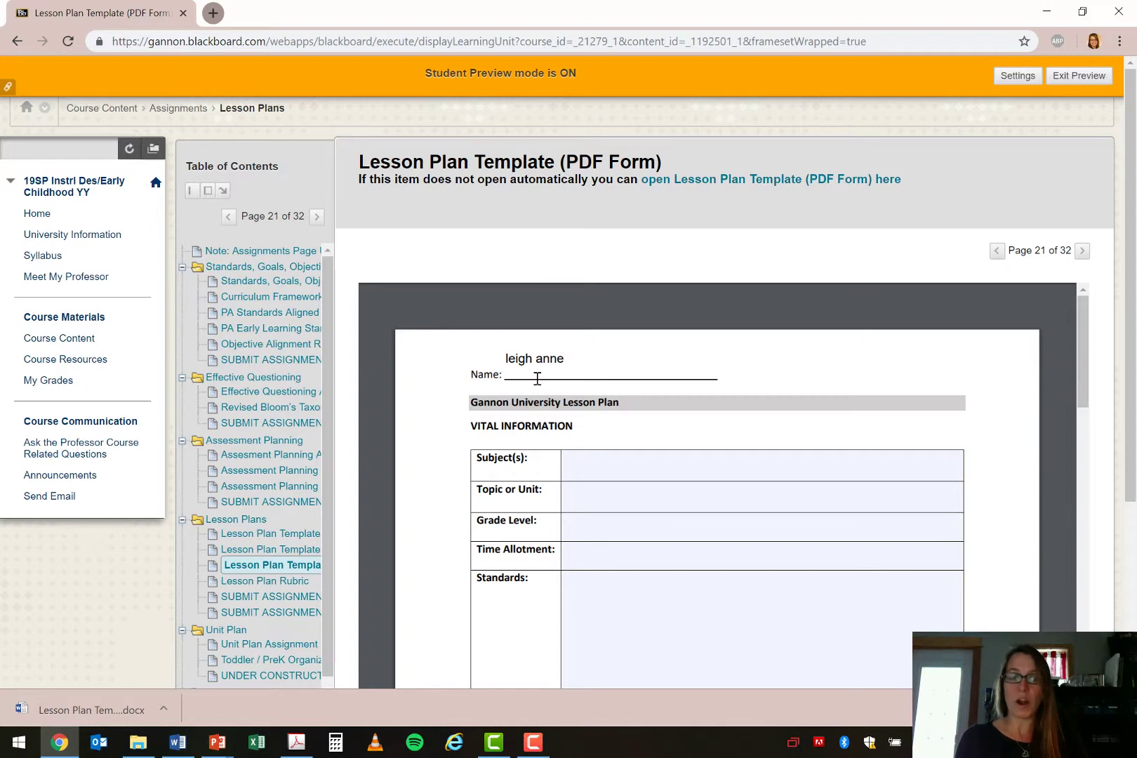
mouse_move(670, 317)
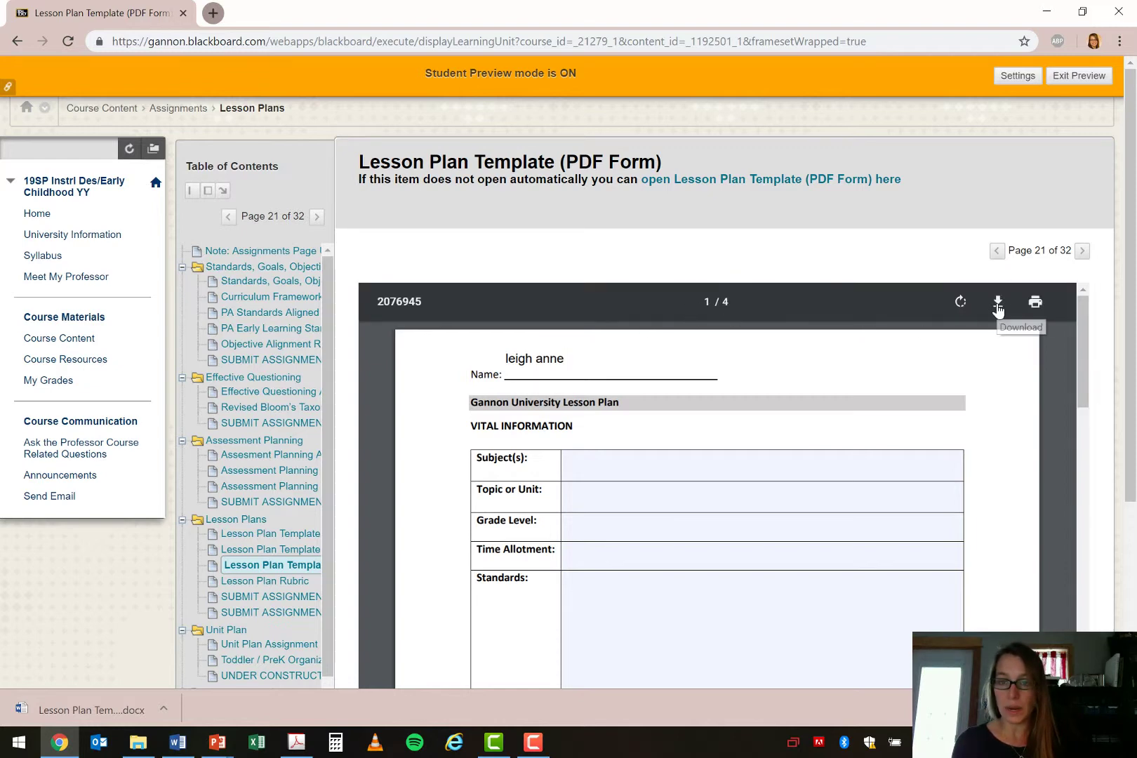
left_click(997, 306)
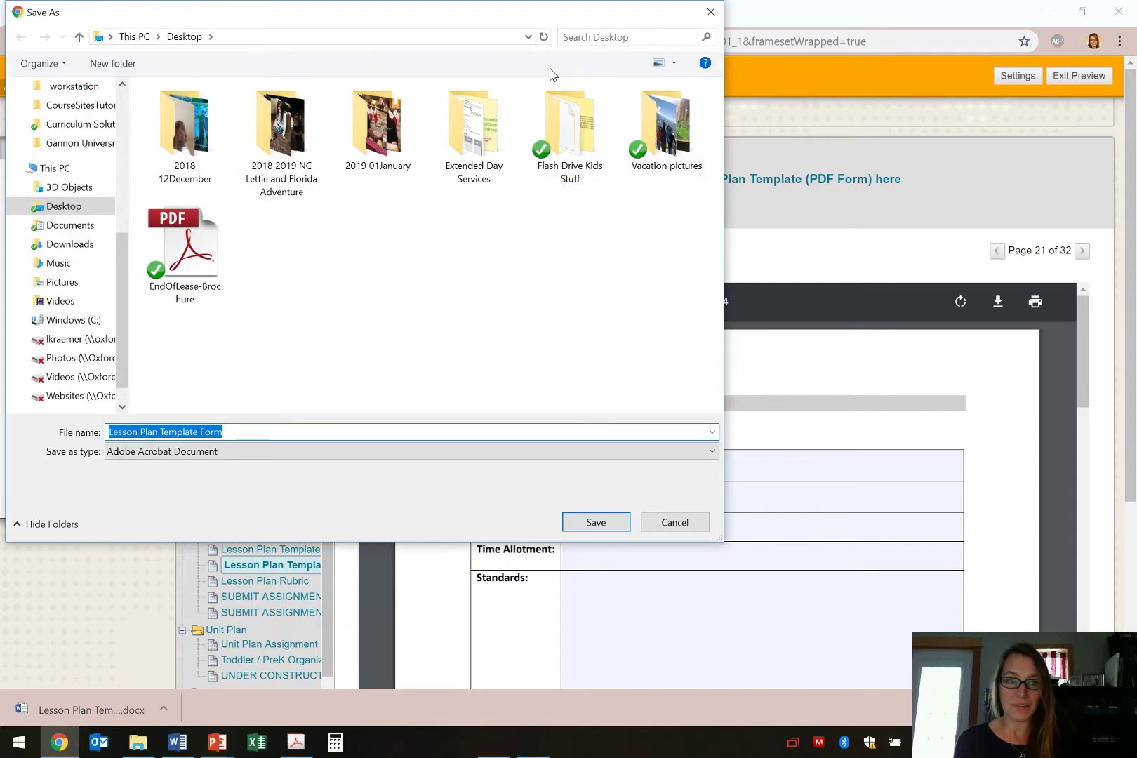
left_click(711, 12)
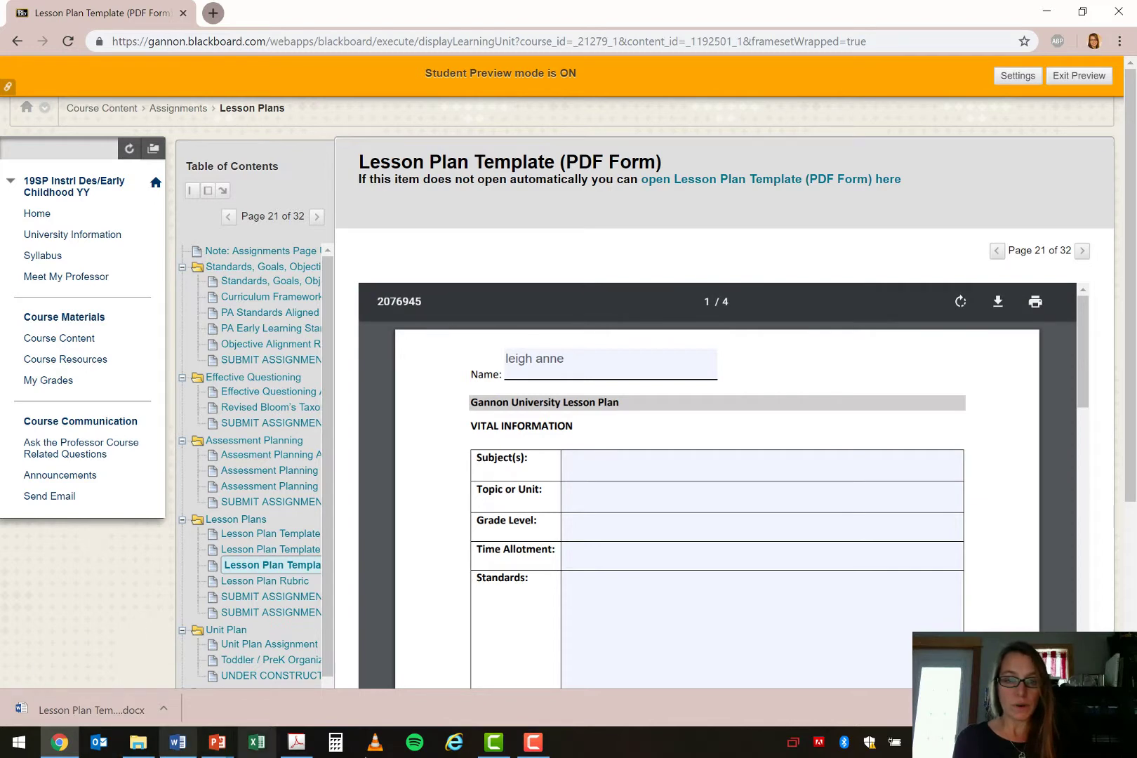
Switch to Lesson Plan Template Form.pdf in Adobe Acrobat Pro, hide the Tools pane and return to the first page.
left_click(296, 742)
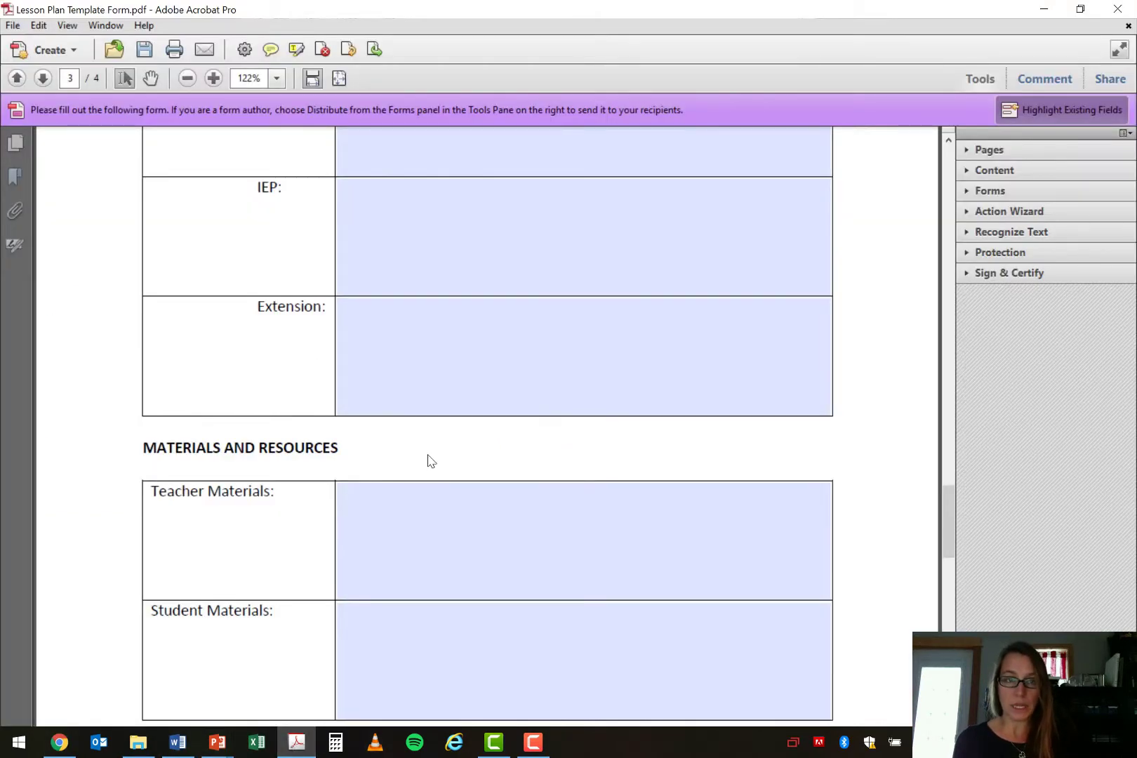
scroll(427, 456, "down", 10)
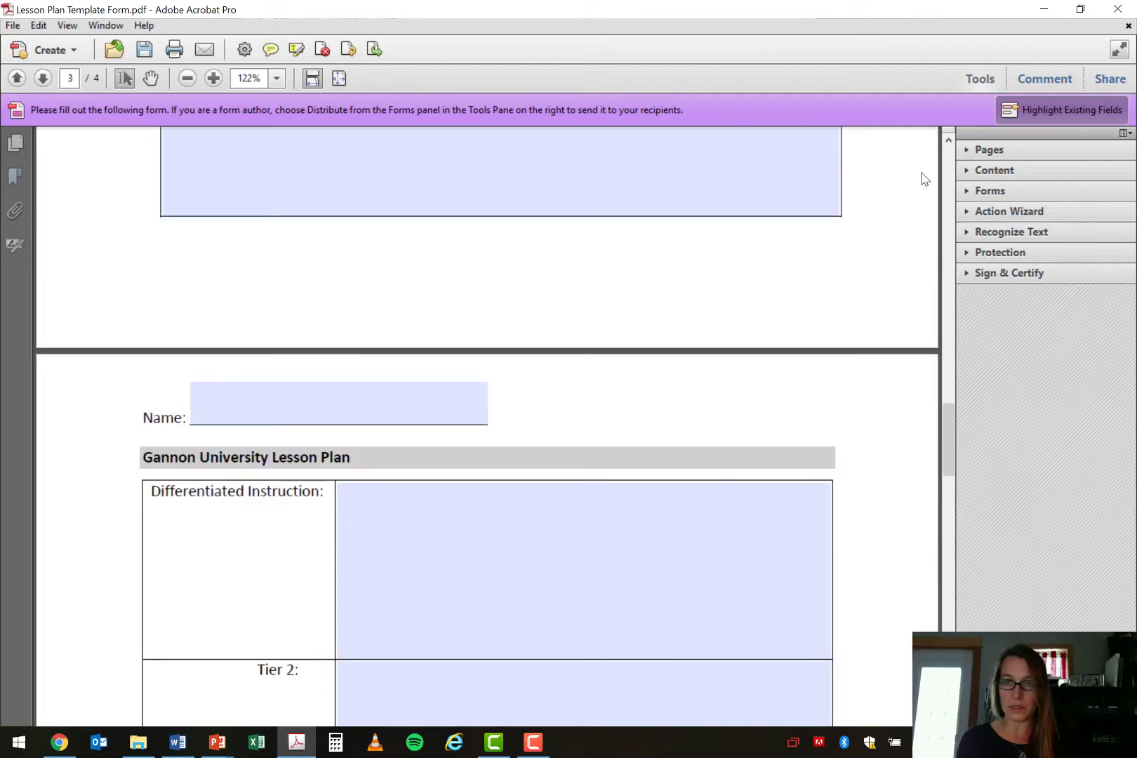
left_click(980, 78)
scroll(816, 365, "up", 15)
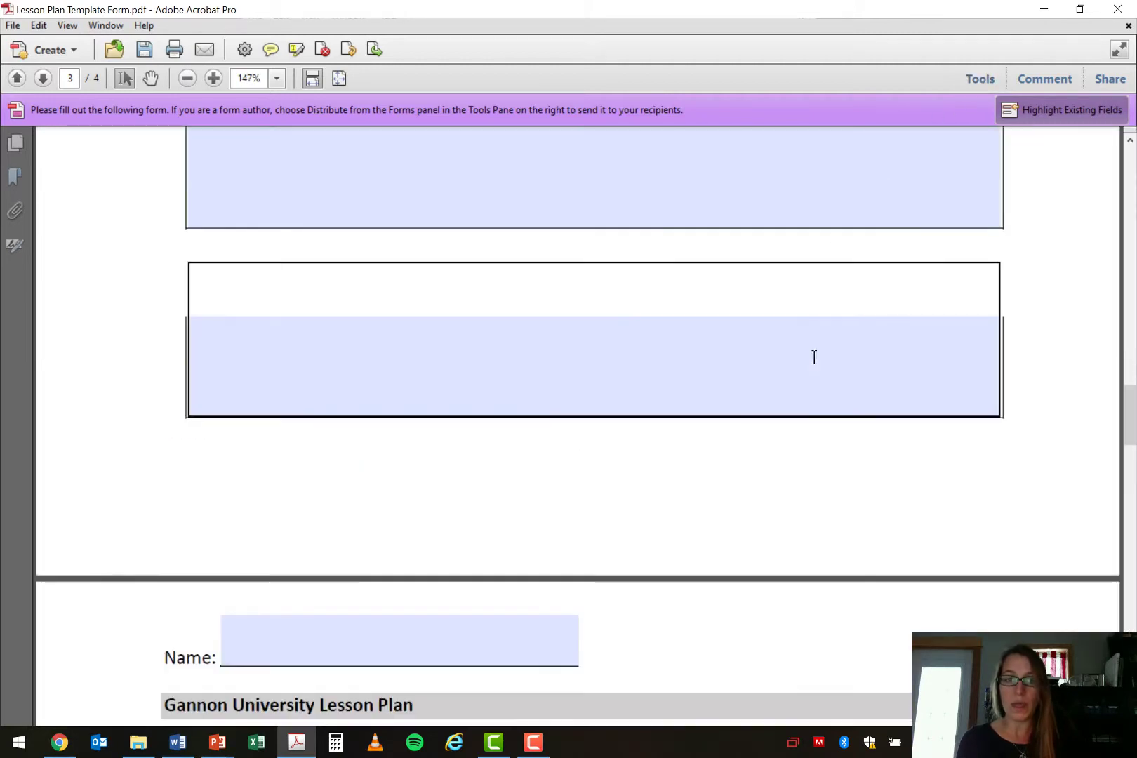
scroll(816, 342, "up", 10)
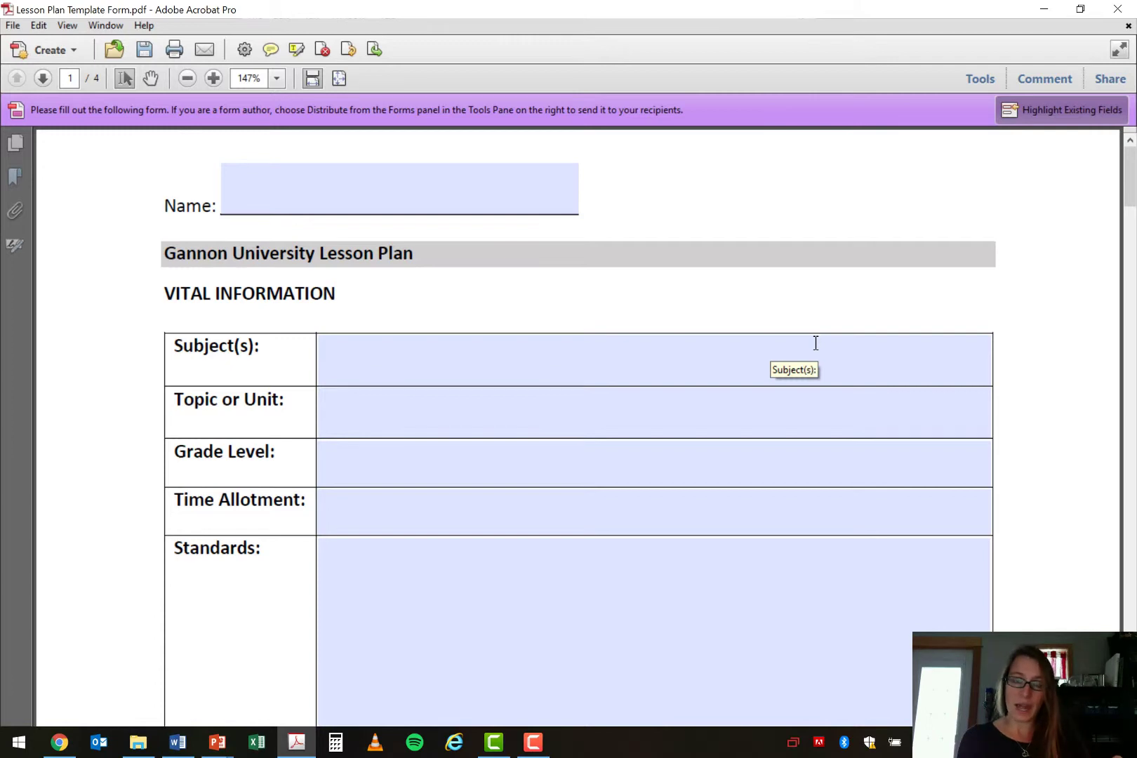
Fill in the Name field at the start of the lesson plan form with the author's first name.
left_click(390, 188)
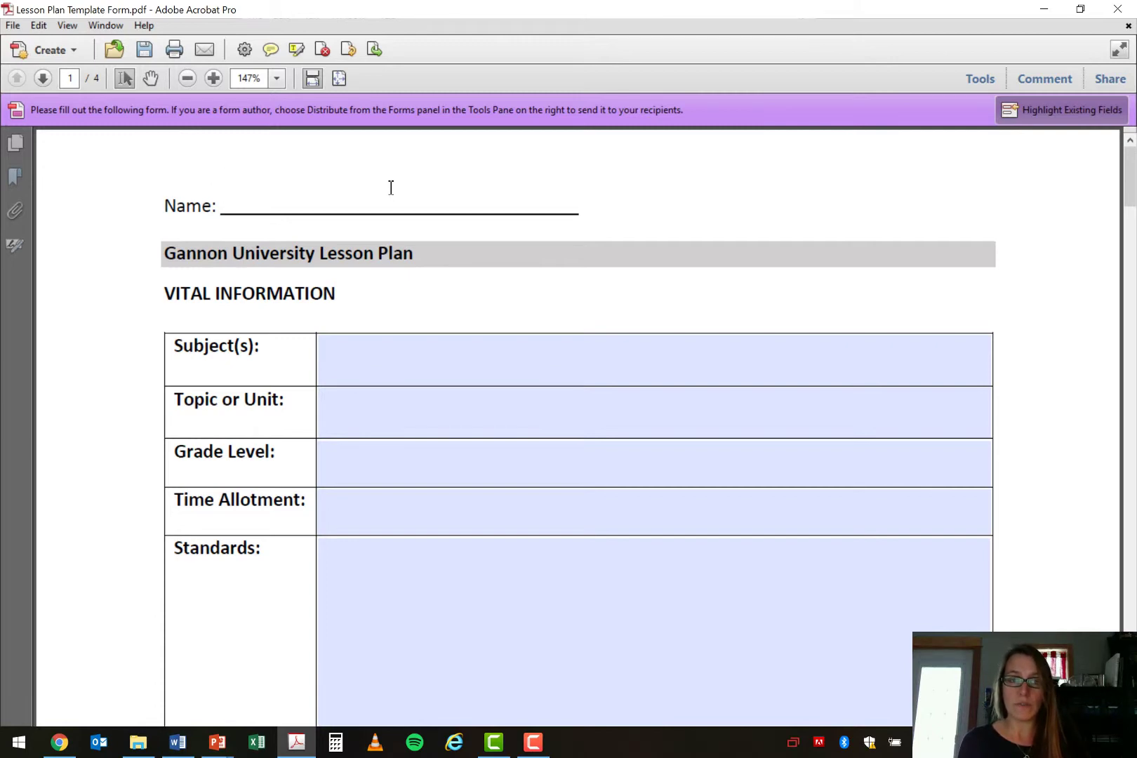
left_click(391, 187)
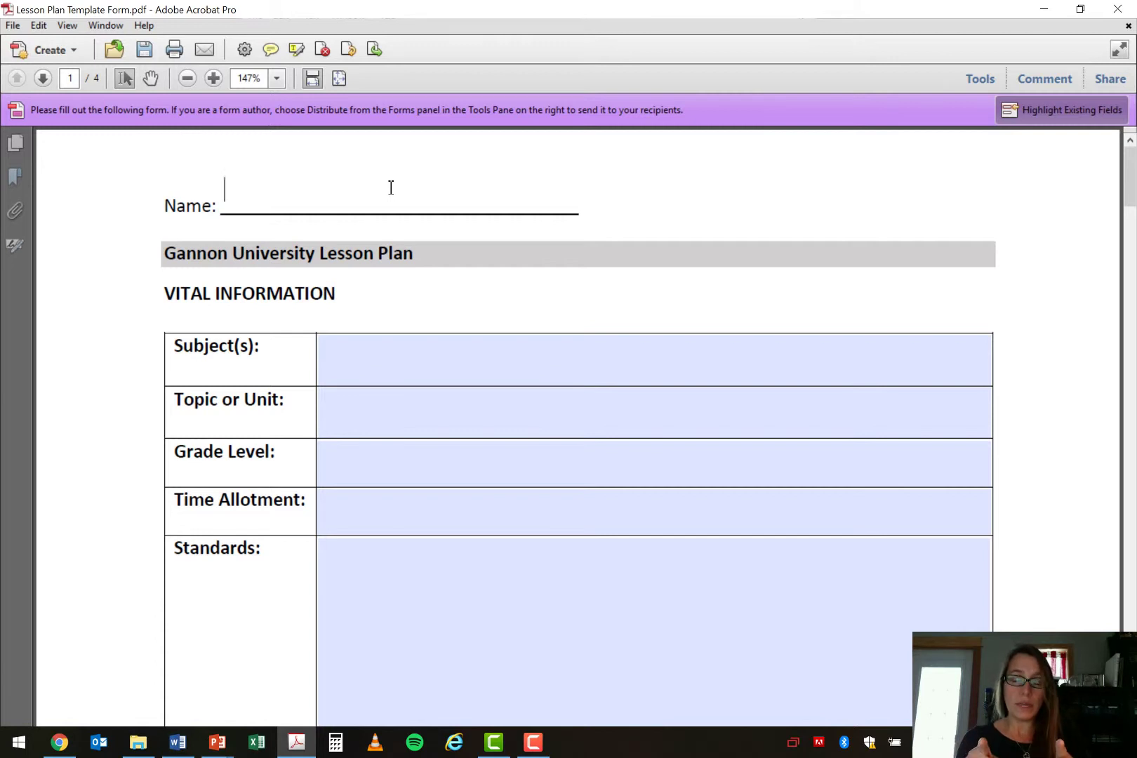
type("Leigh Anne")
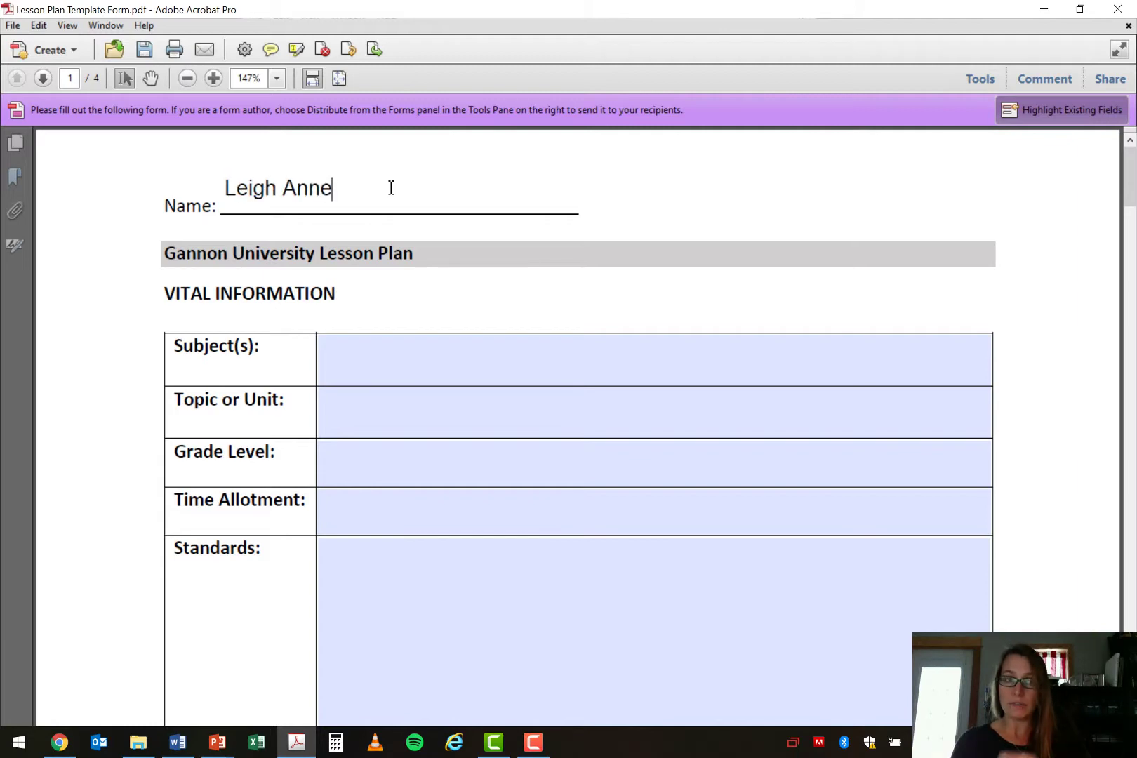
Enter "Math" as the subject and "Sorting" as the topic or unit.
left_click(368, 352)
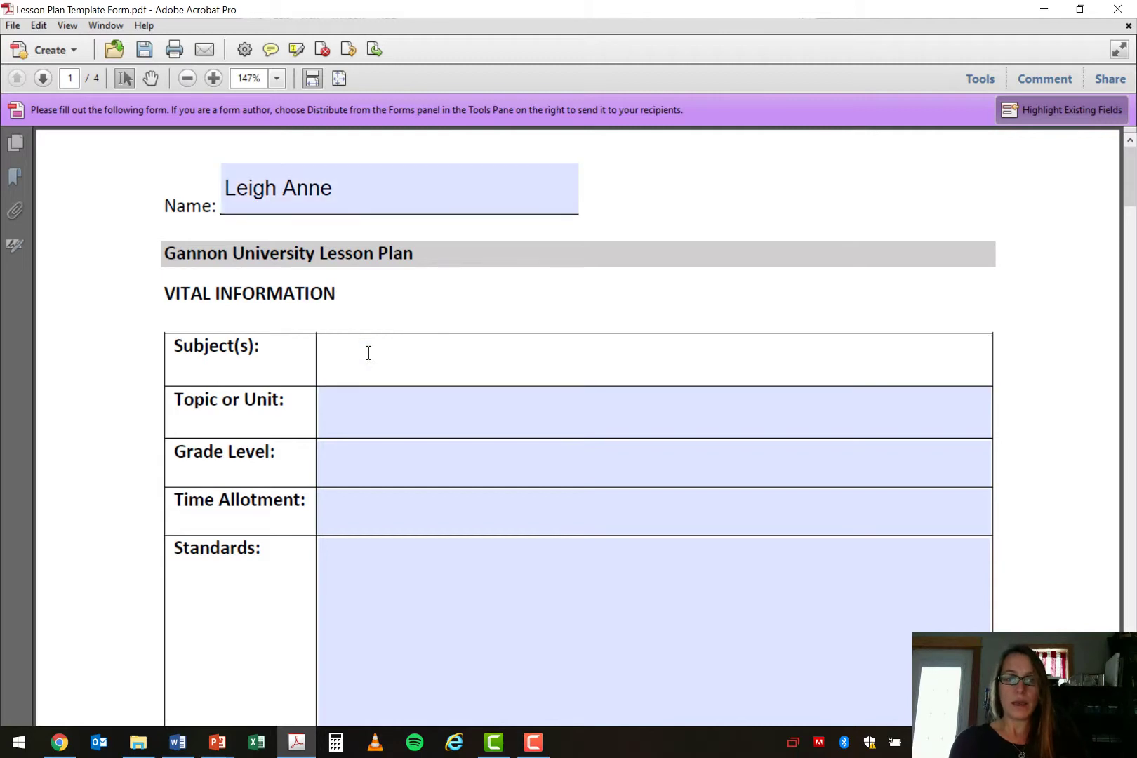
type("Math")
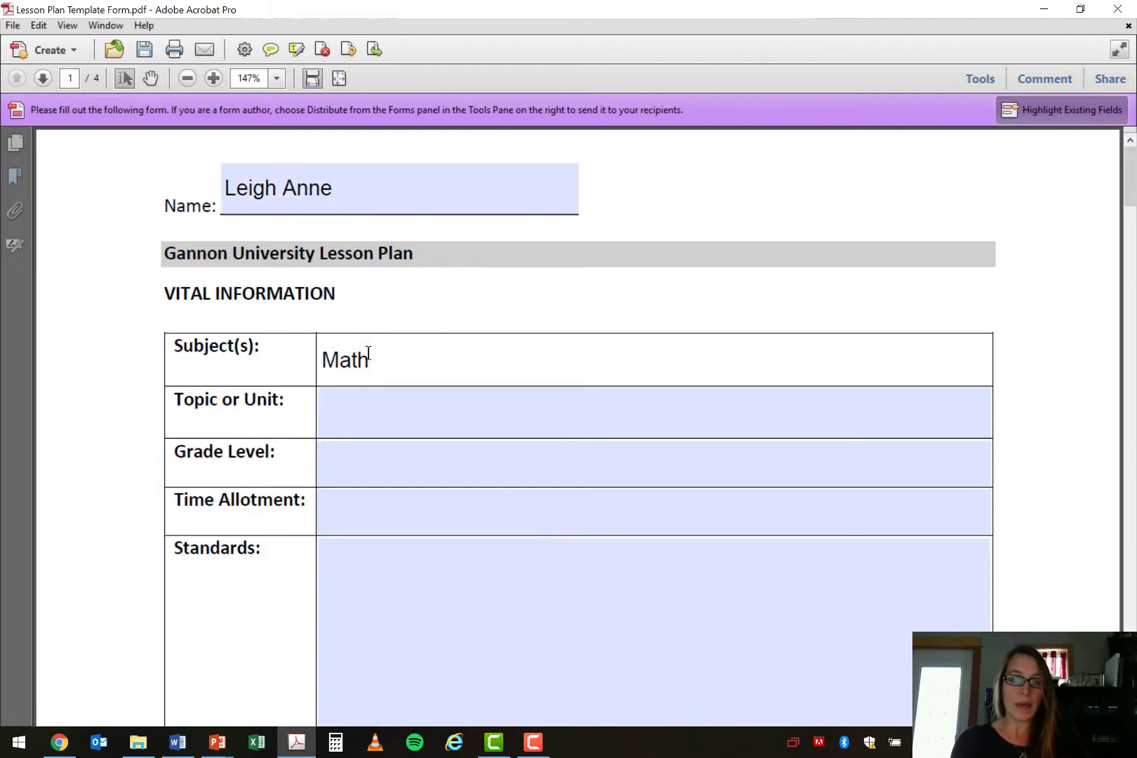
key("Tab")
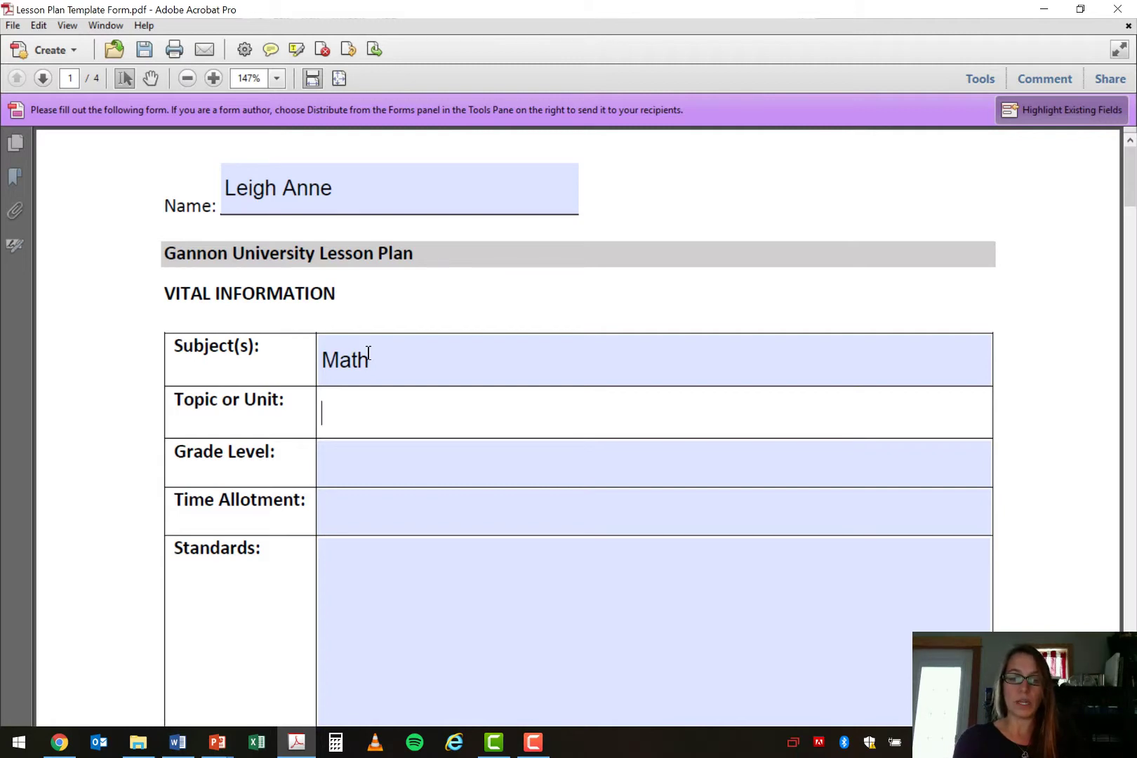
type("Sorting")
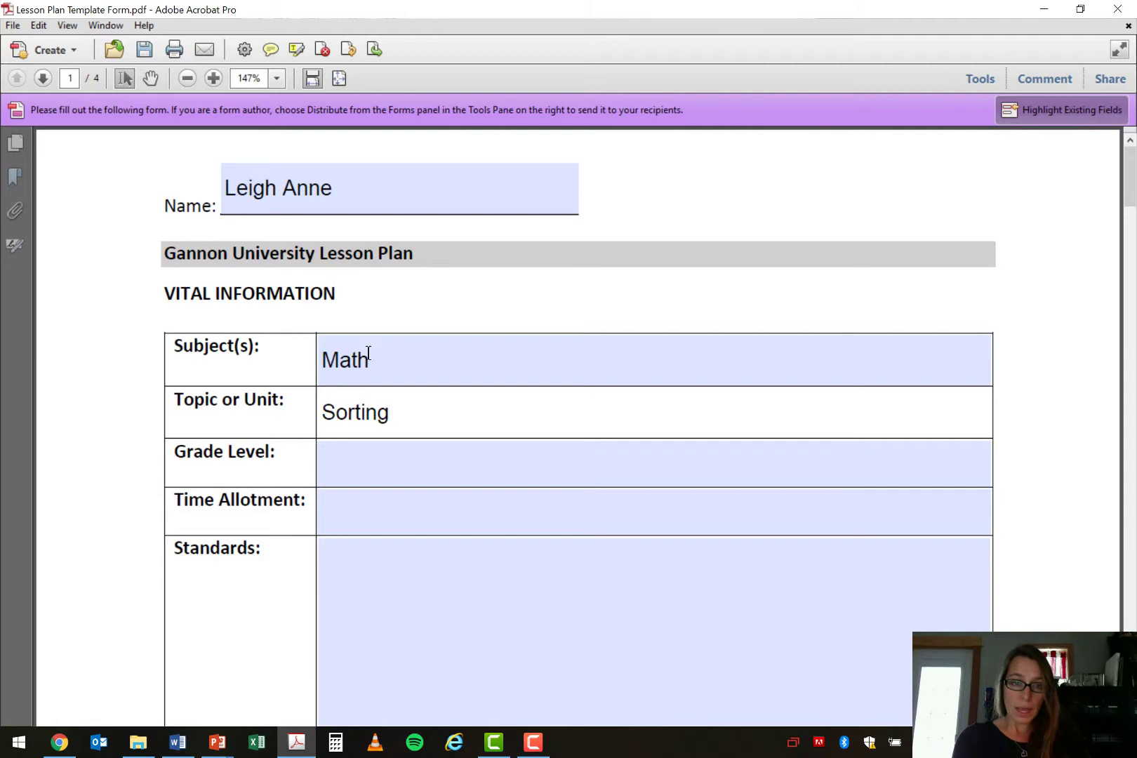
Enter "PreKindergarten" as the grade level and 20 as the time allotment.
key("Tab")
type("PreKind")
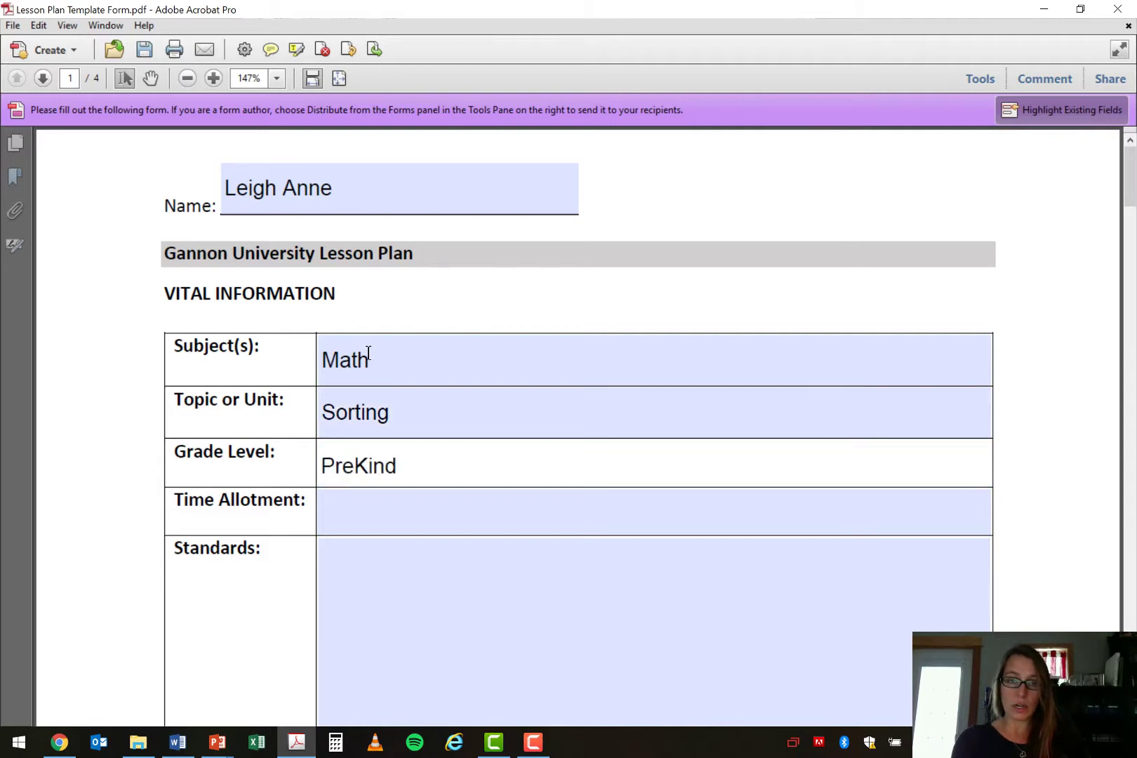
type("ergaret")
key("BackSpace")
key("BackSpace")
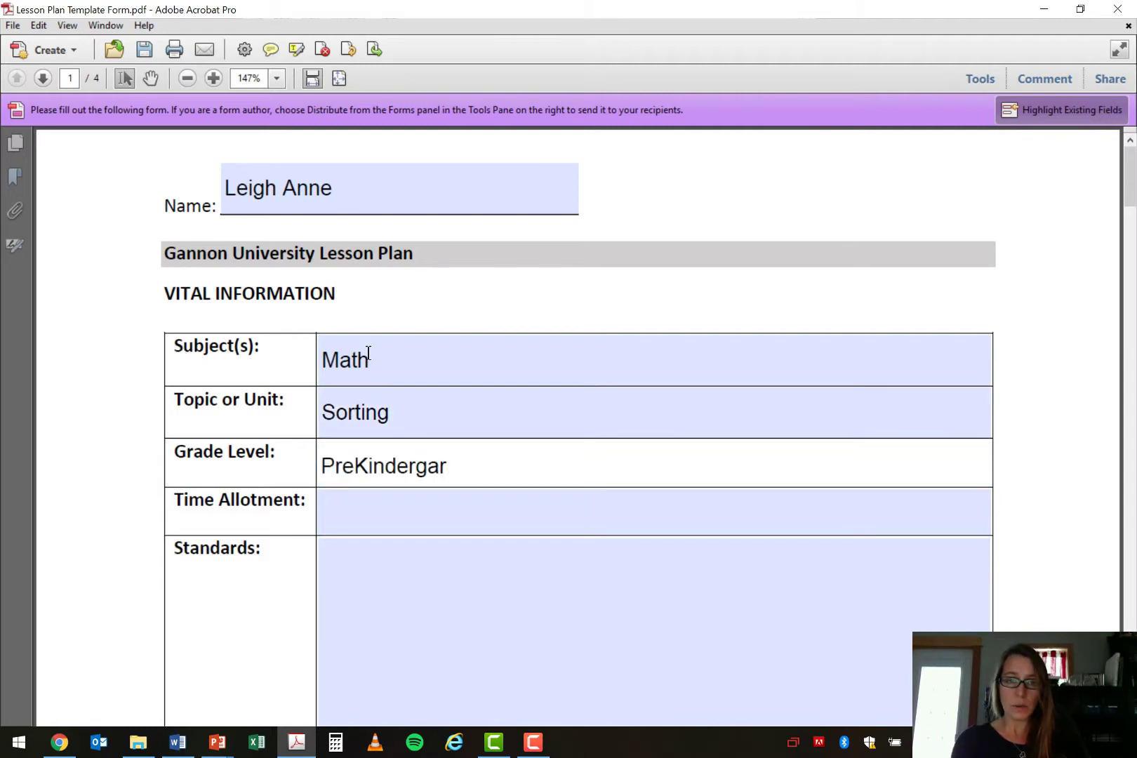
type("ten")
key("Tab")
type("20")
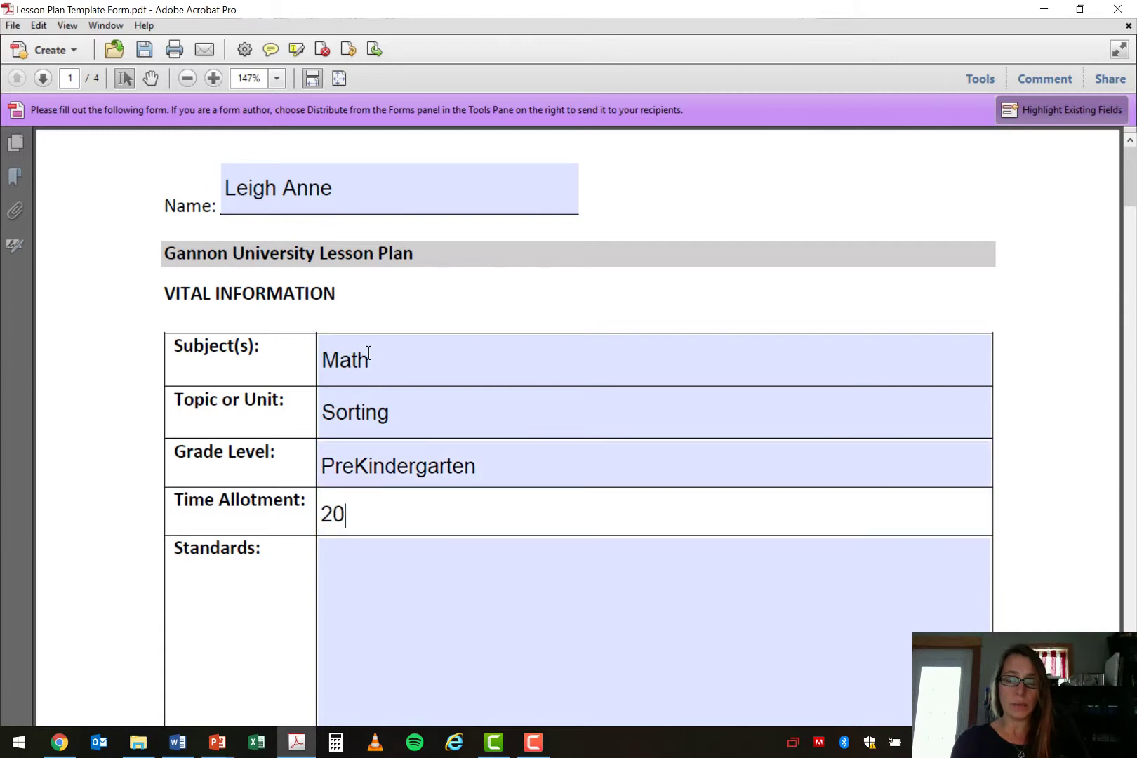
Fill in Standards with "ANCHOR: Standard", a blank line, and "Anchor:" followed by "Standard" on its own line.
key("Tab")
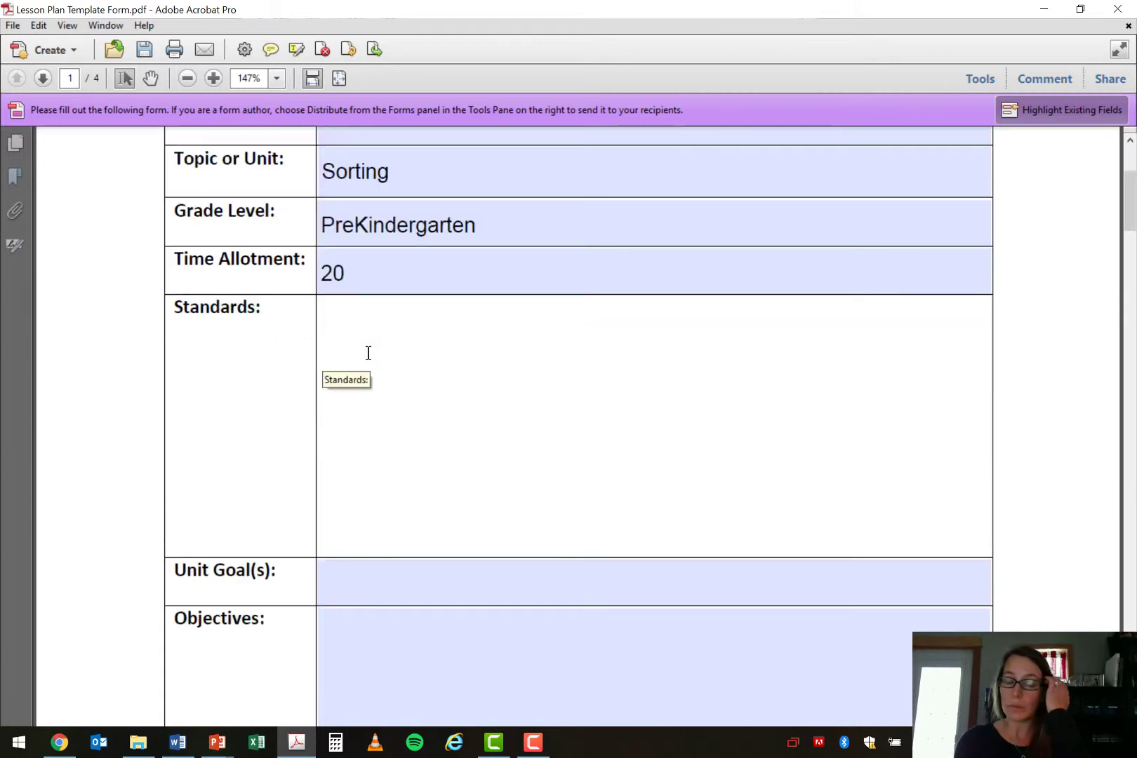
type("ANCHOR:")
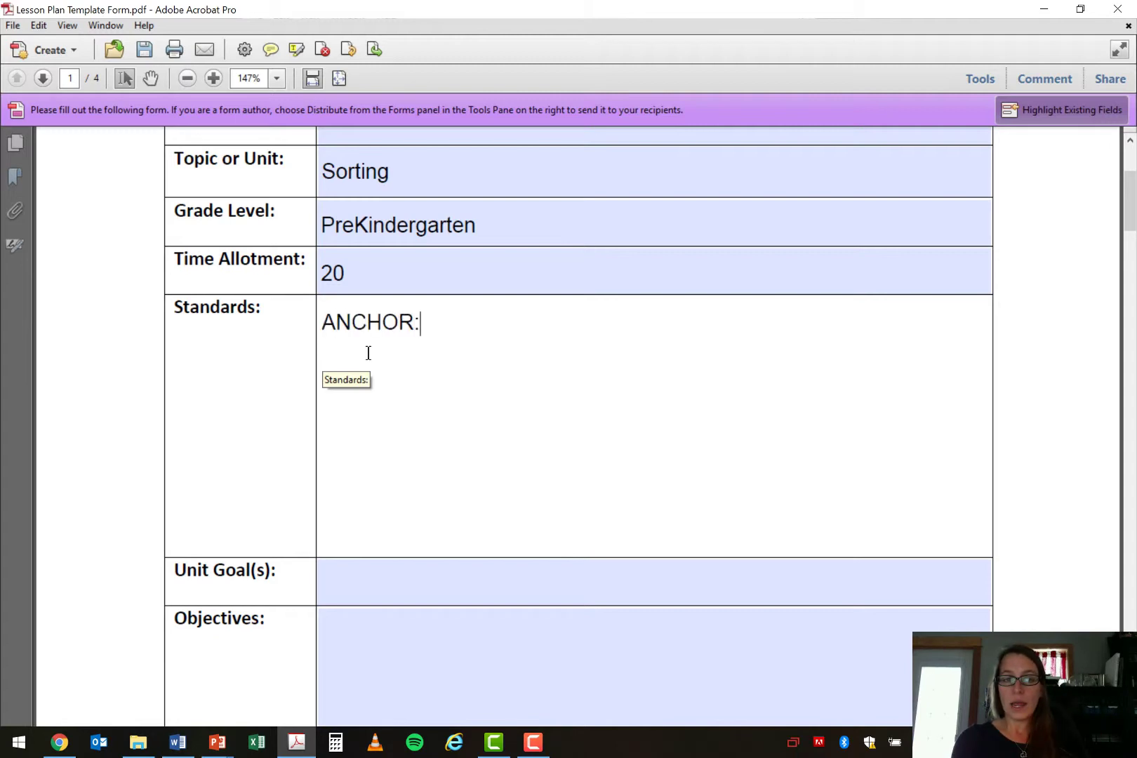
type(" Standard")
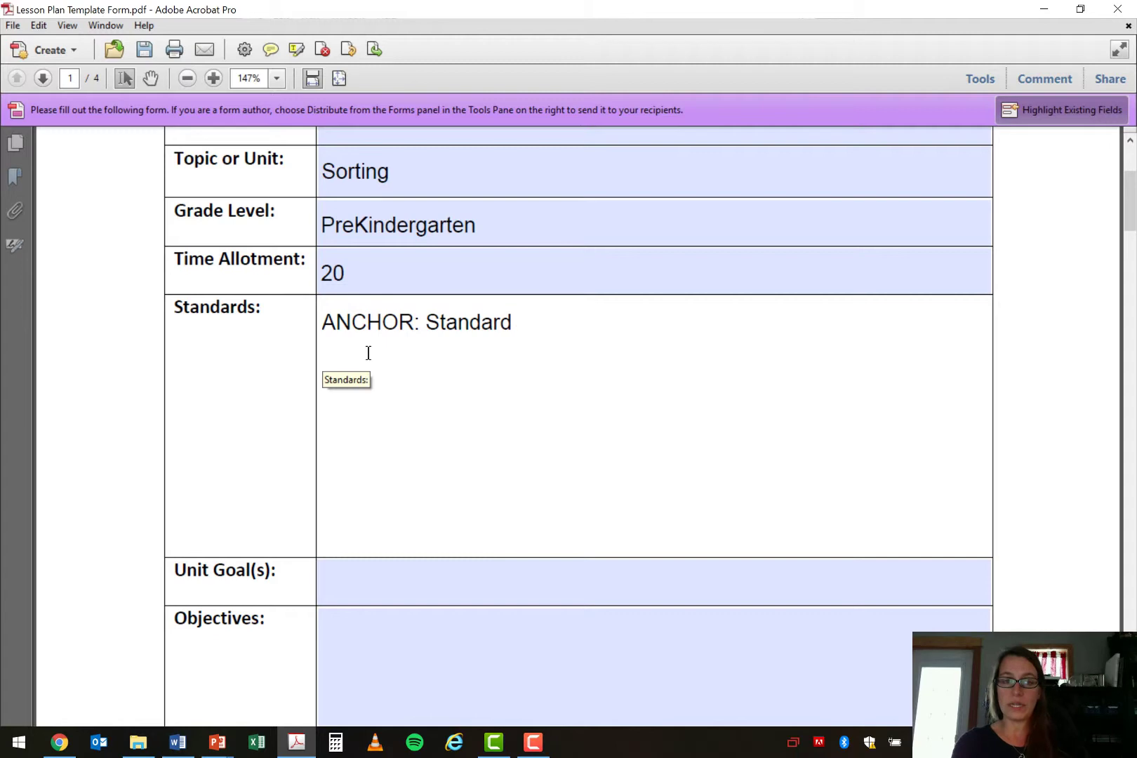
key("Return")
key("Return")
type("Anchor")
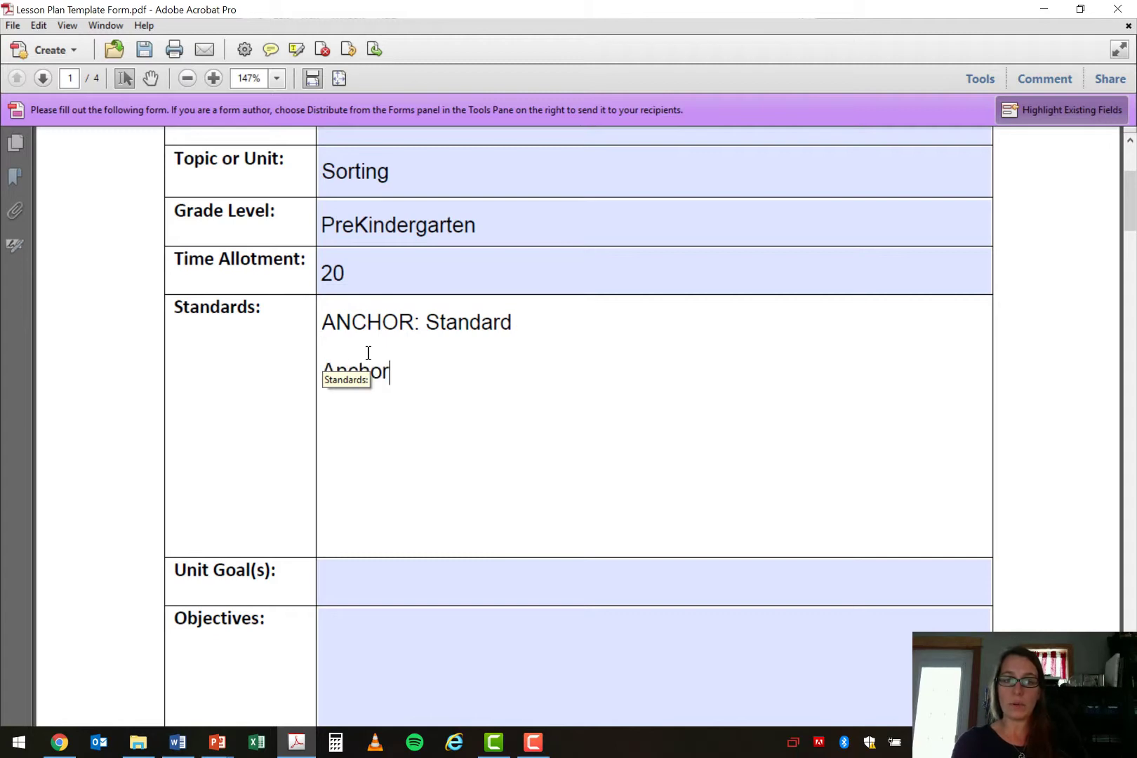
type(":")
key("Return")
type("Standard")
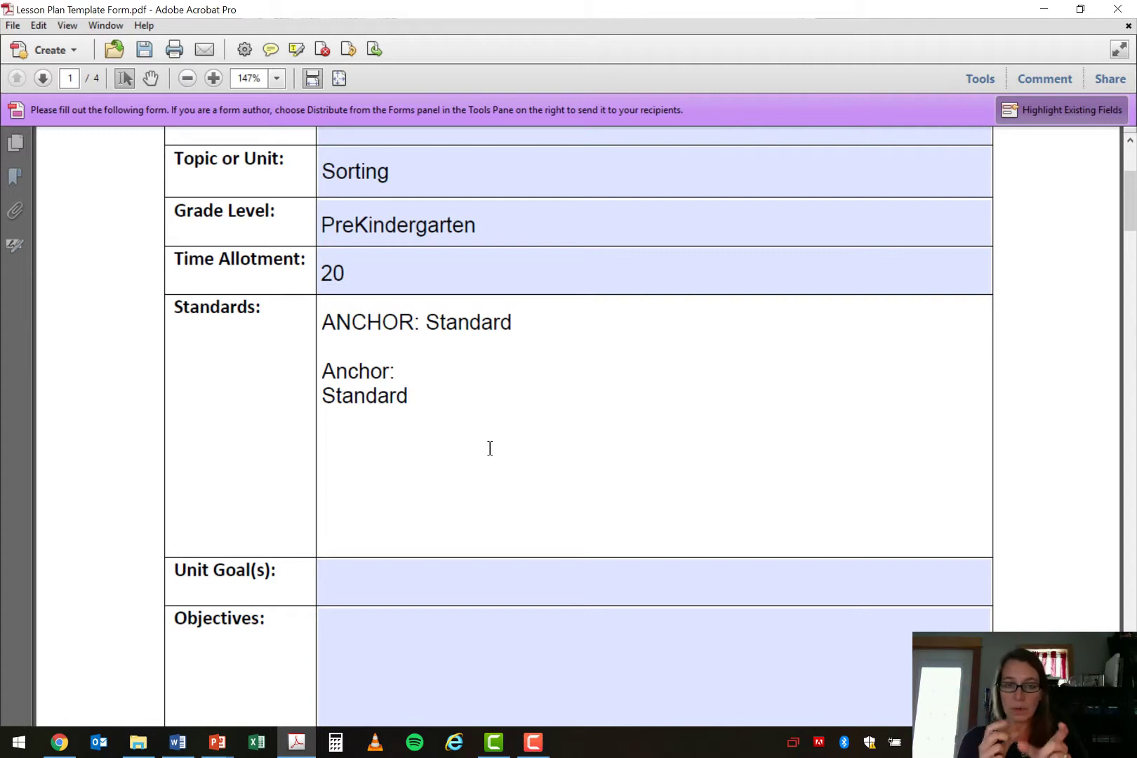
Begin the Unit Goal(s) entry with "In the instructional unit titled Sorting, Students will".
left_click(430, 559)
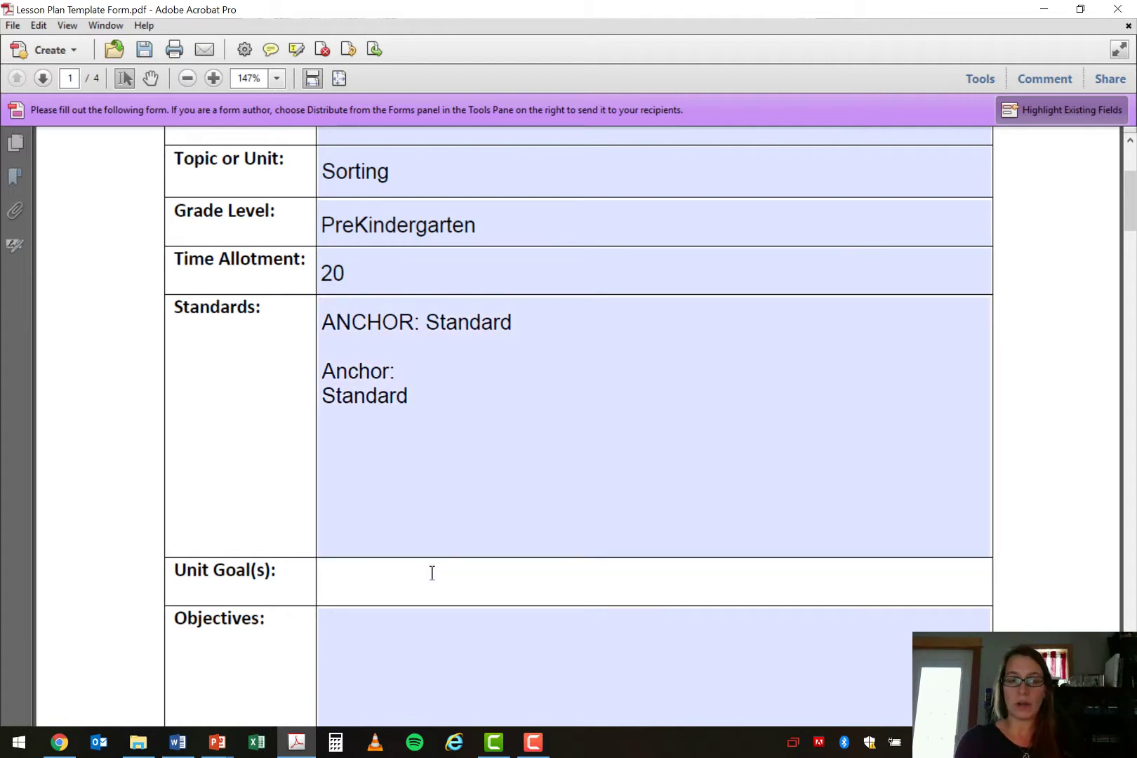
type("In the")
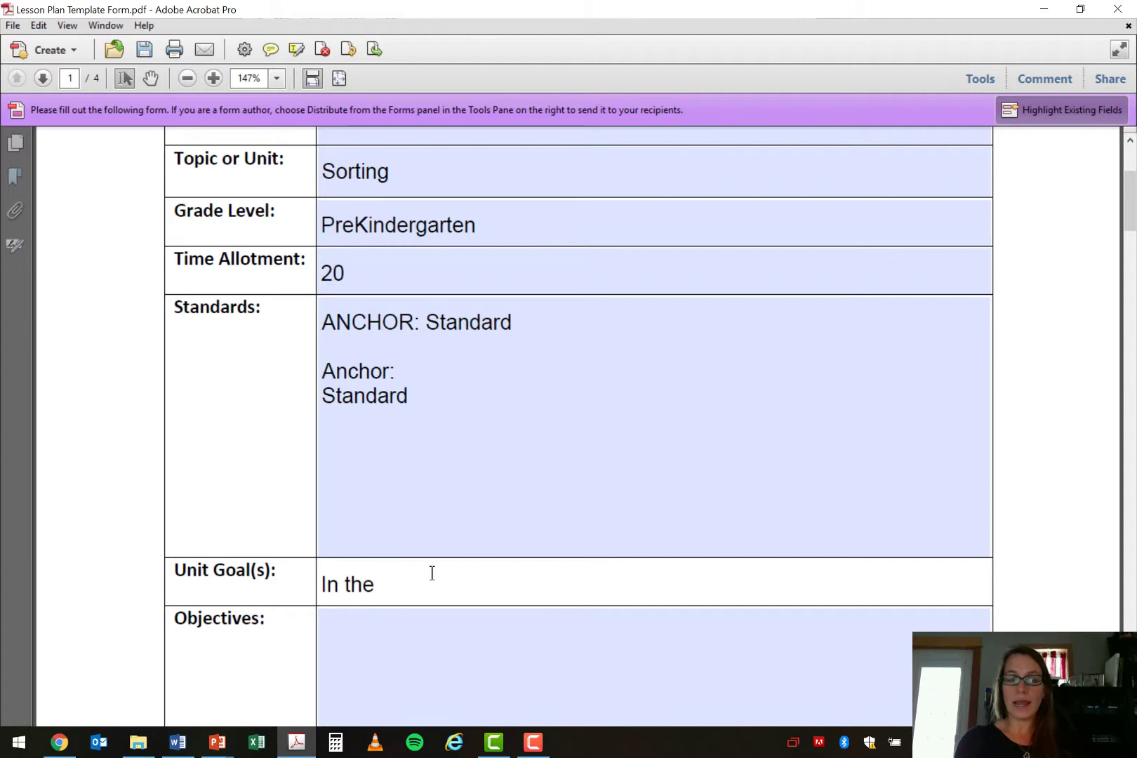
type(" instructional united")
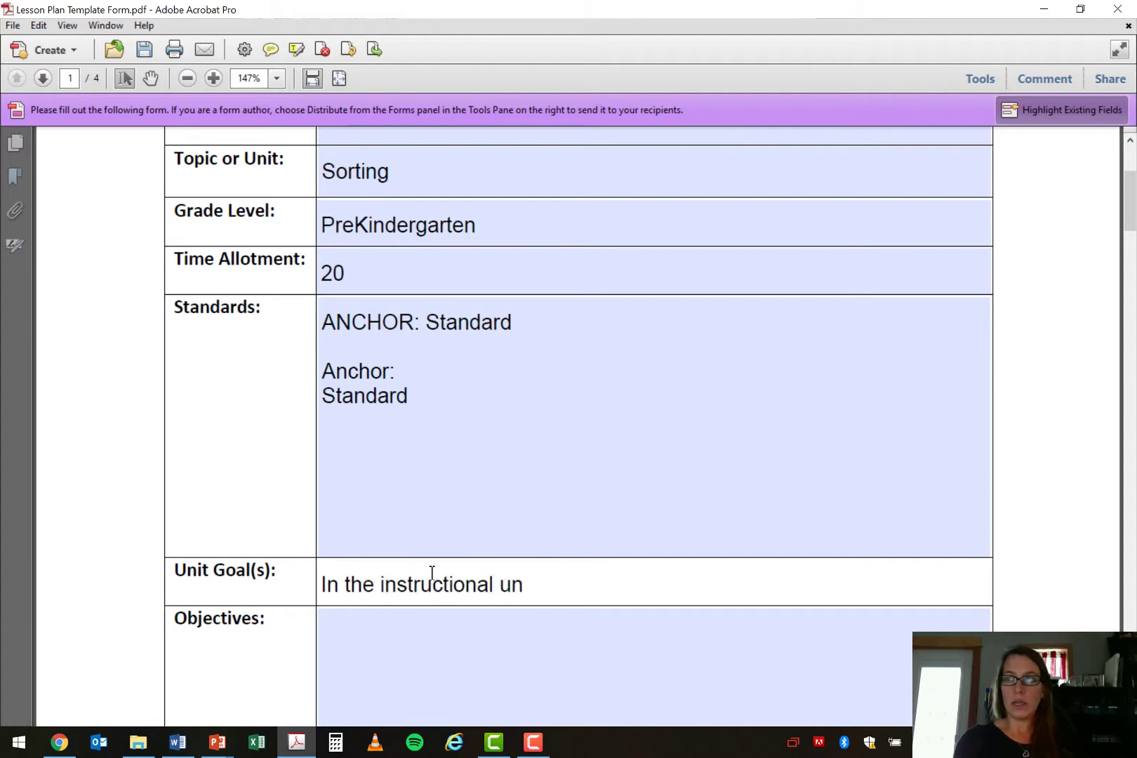
key("BackSpace")
key("BackSpace")
type("t")
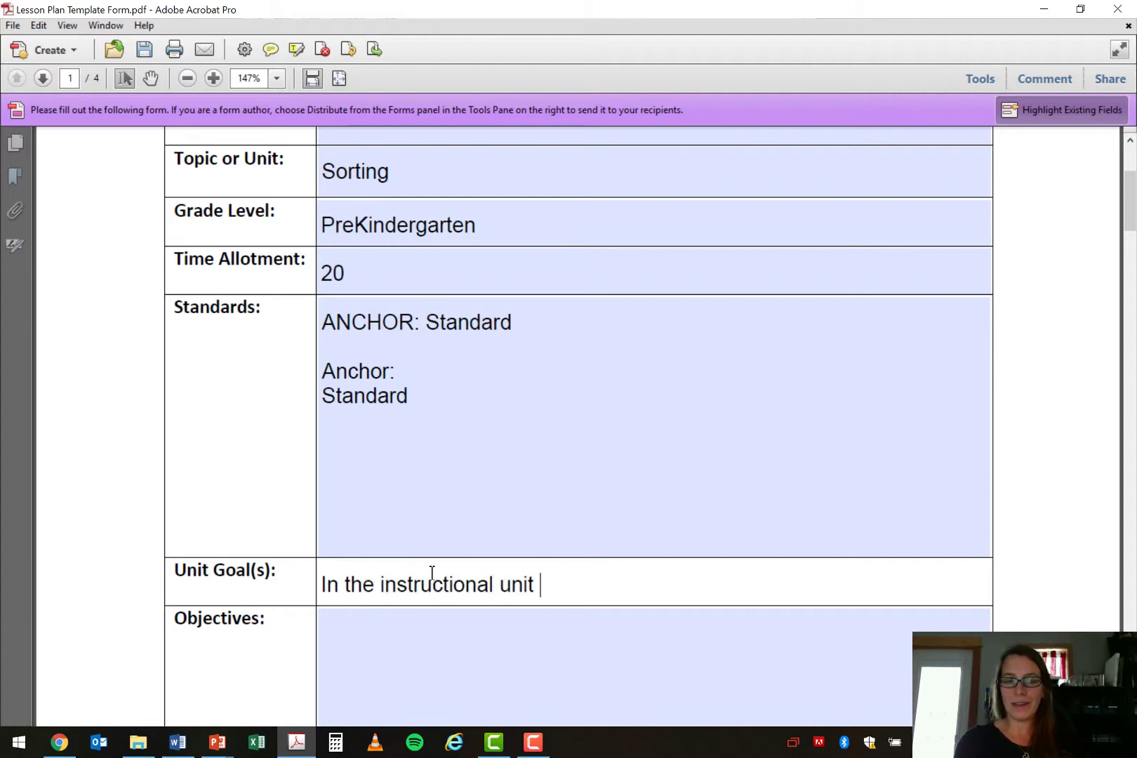
type("titled So")
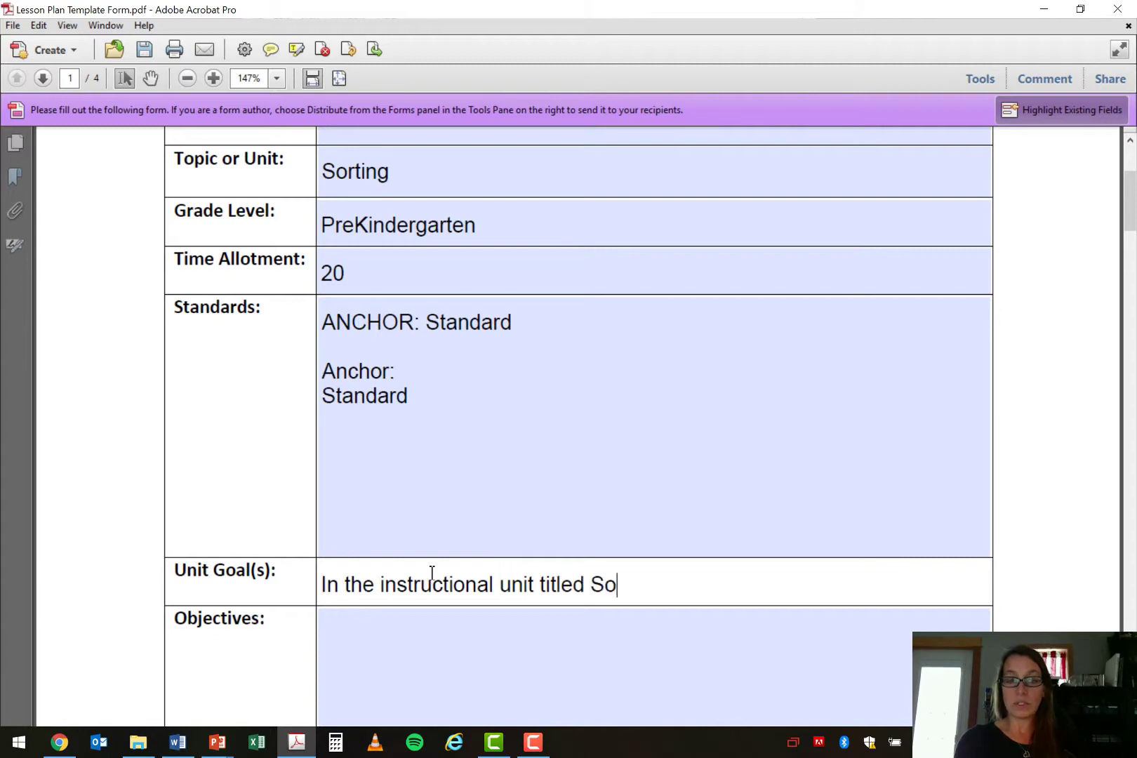
type("rting, Students will ")
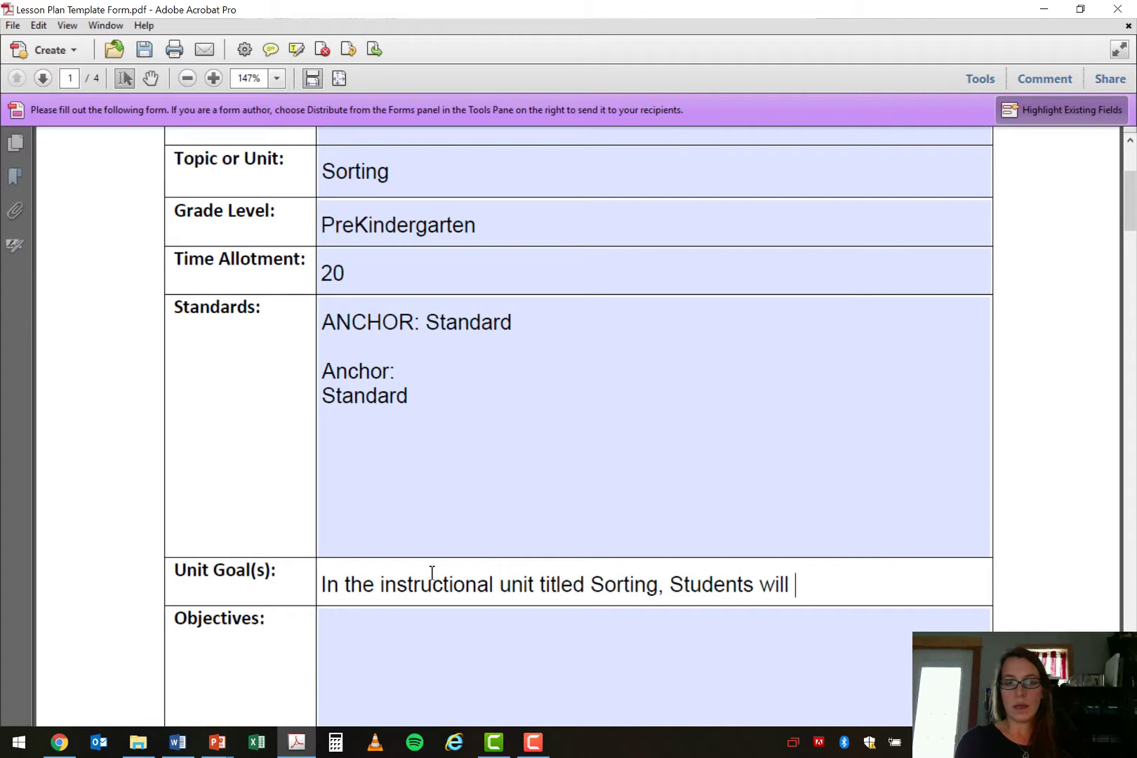
Complete the first unit goal sentence with "sort objects by one and two attributes.".
type("sort")
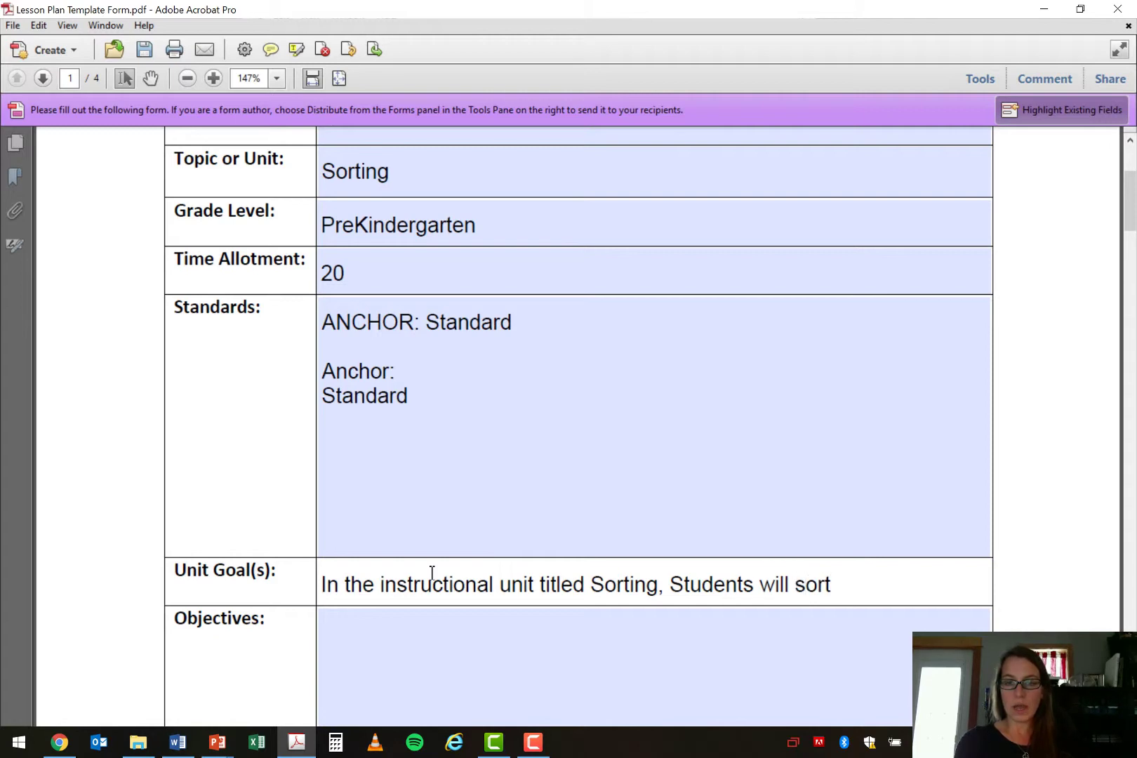
type(" object")
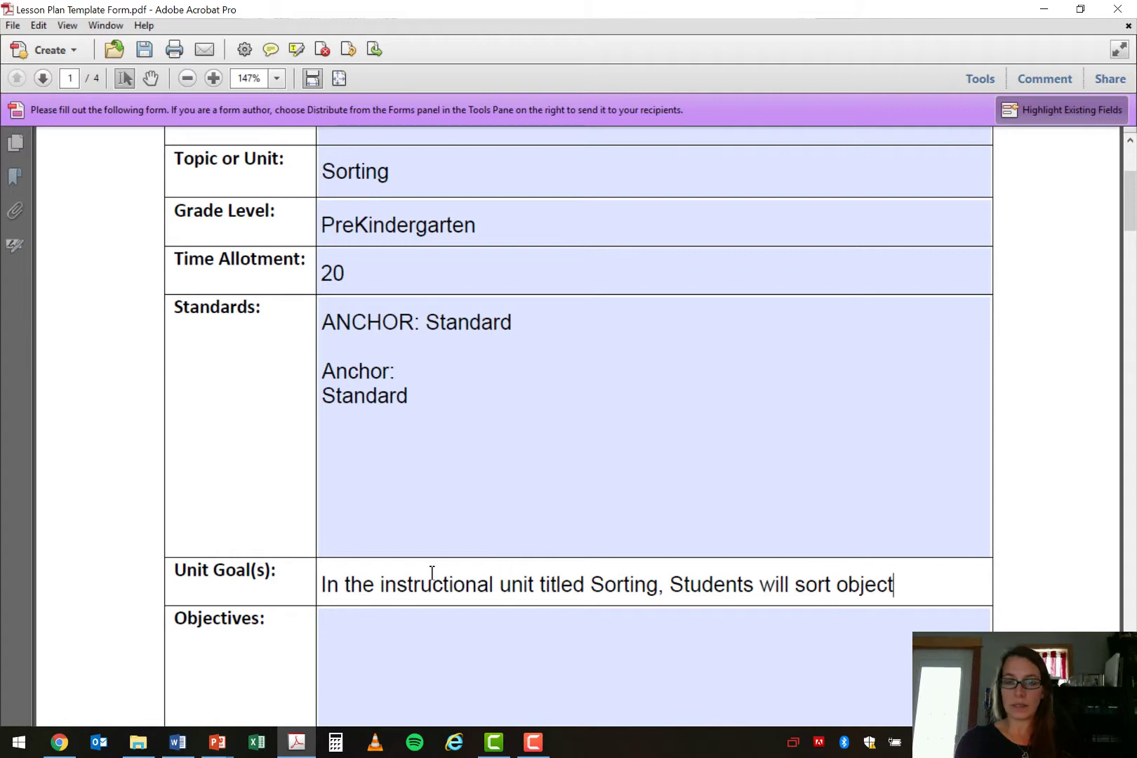
type("s")
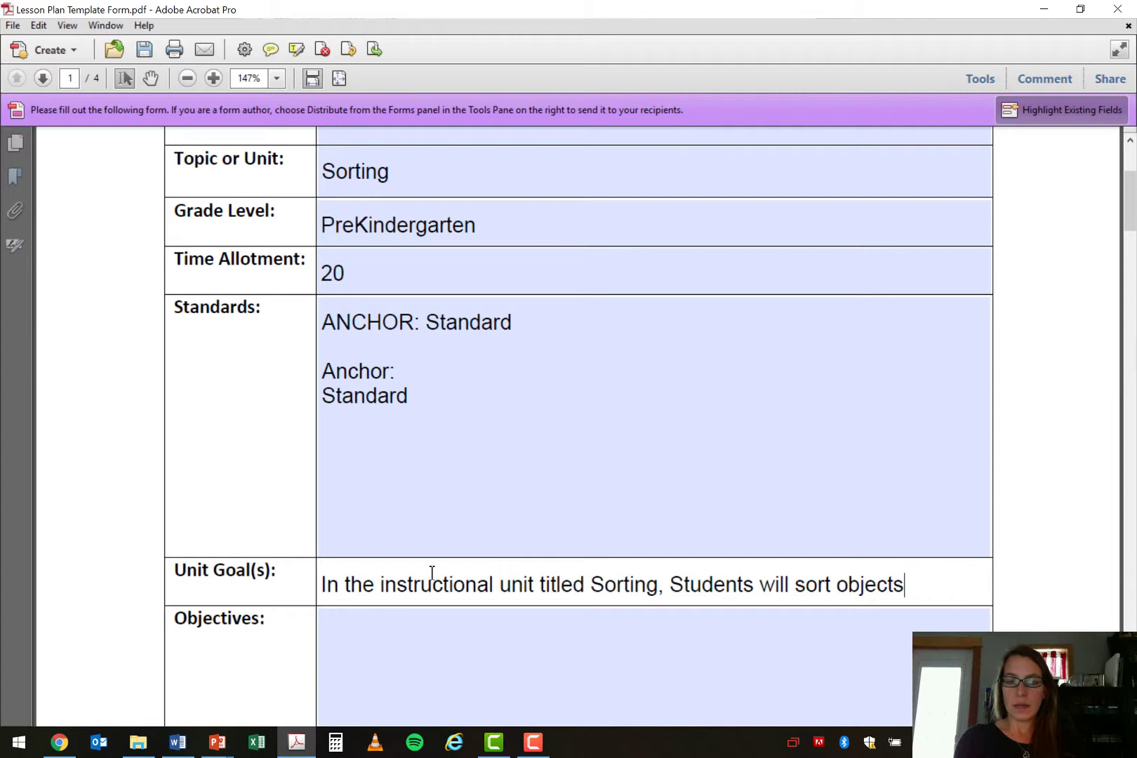
type("by ")
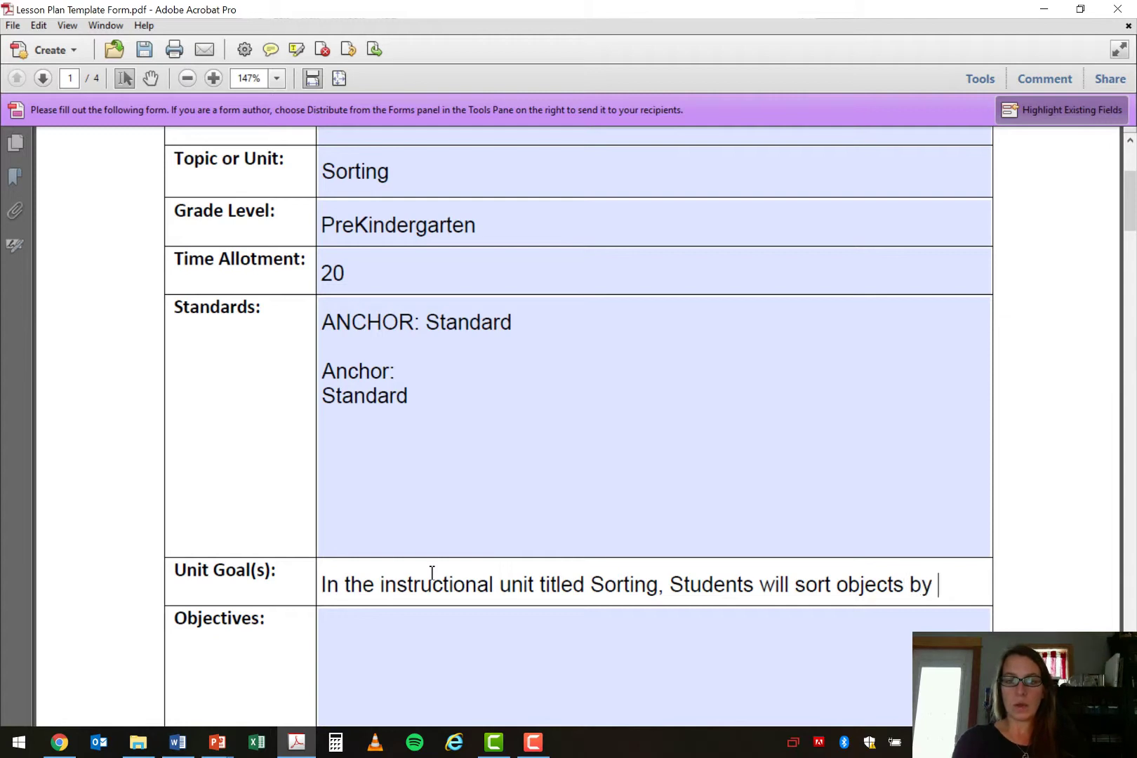
type("and two atti")
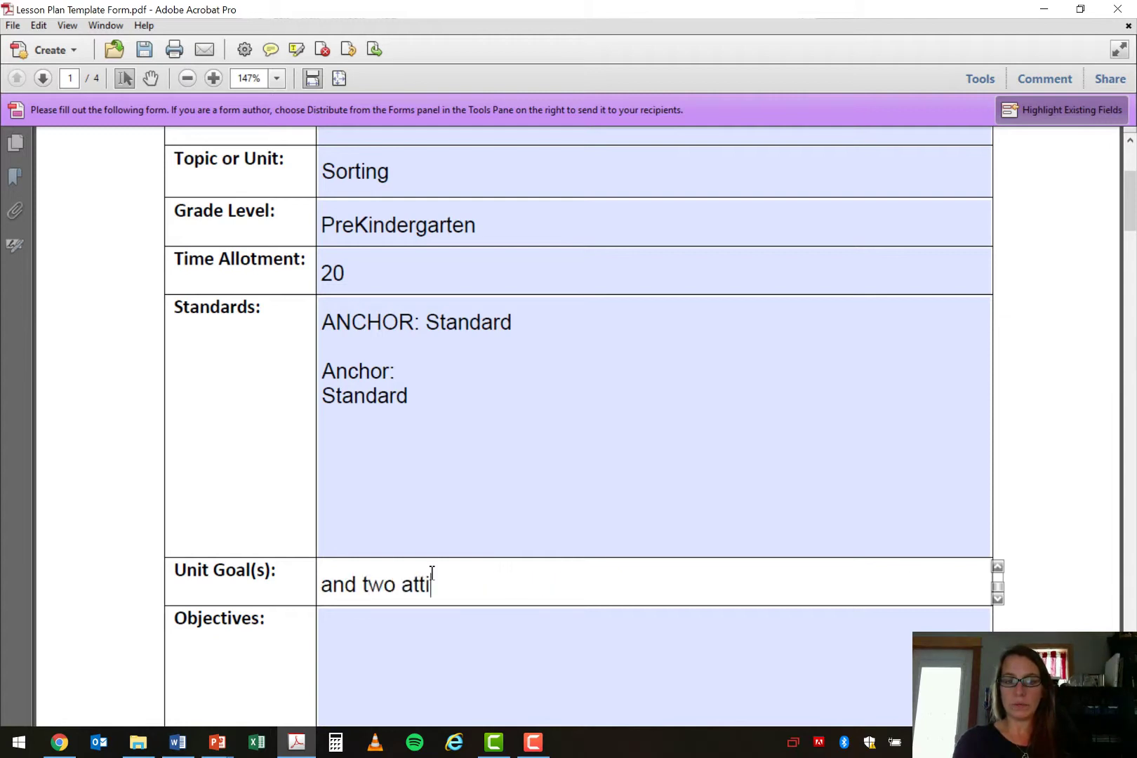
key("BackSpace")
type("ru")
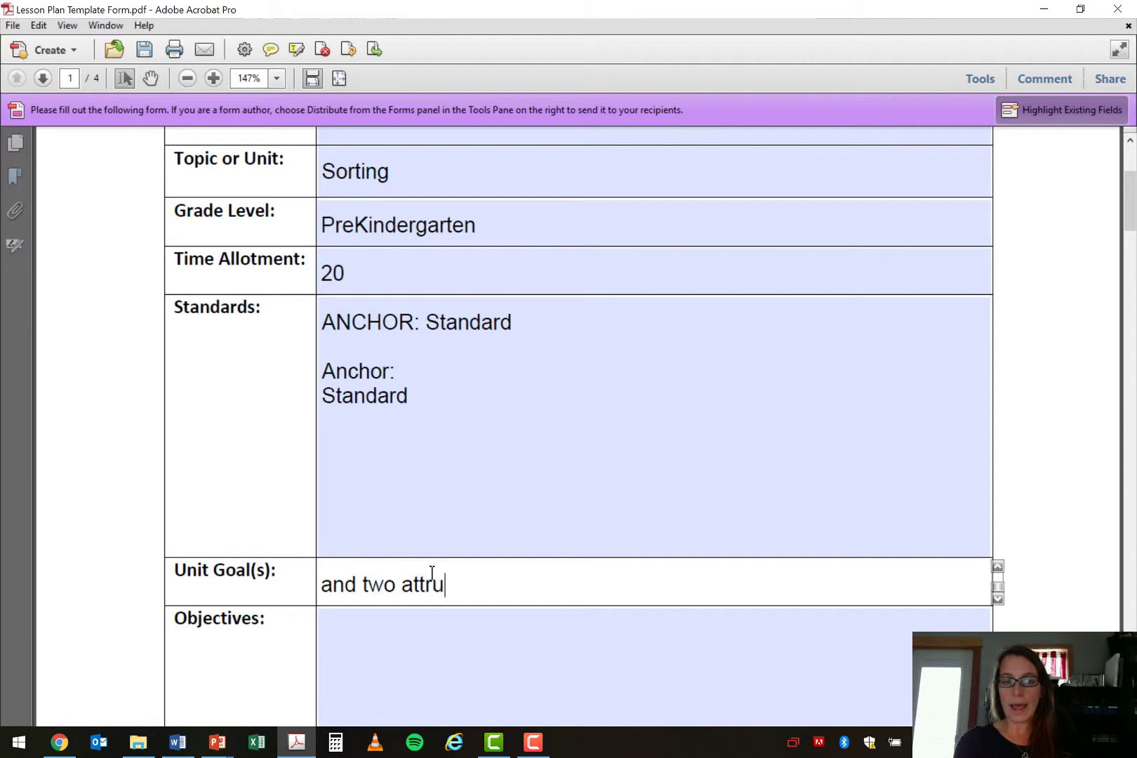
key("BackSpace")
type("ibutes.")
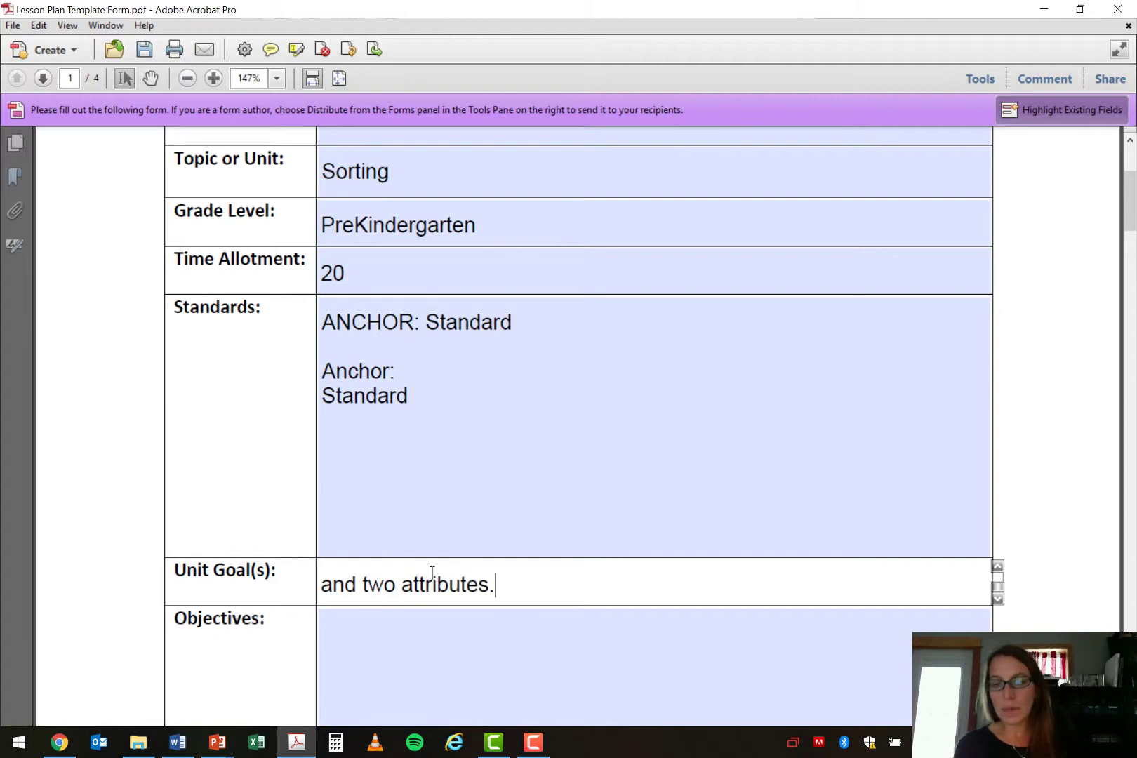
Review the wrapped text in the Unit Goal(s) field from its first line to its last.
left_click(997, 567)
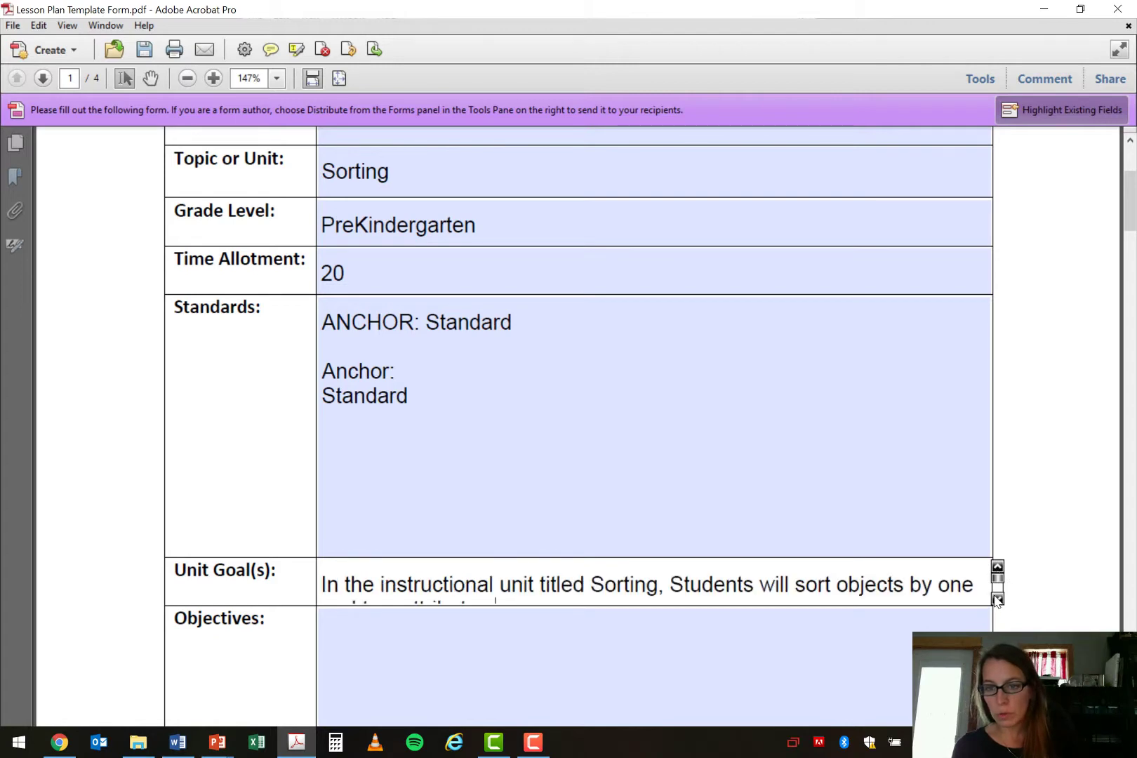
left_click(997, 599)
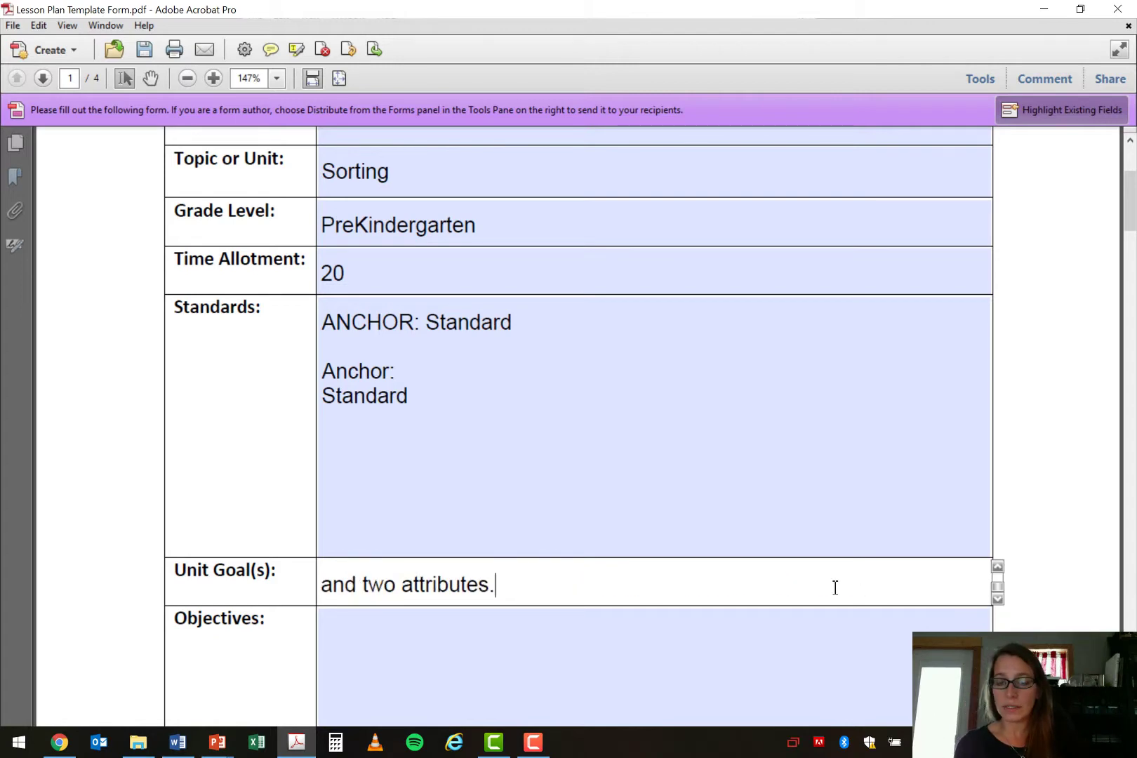
left_click(997, 569)
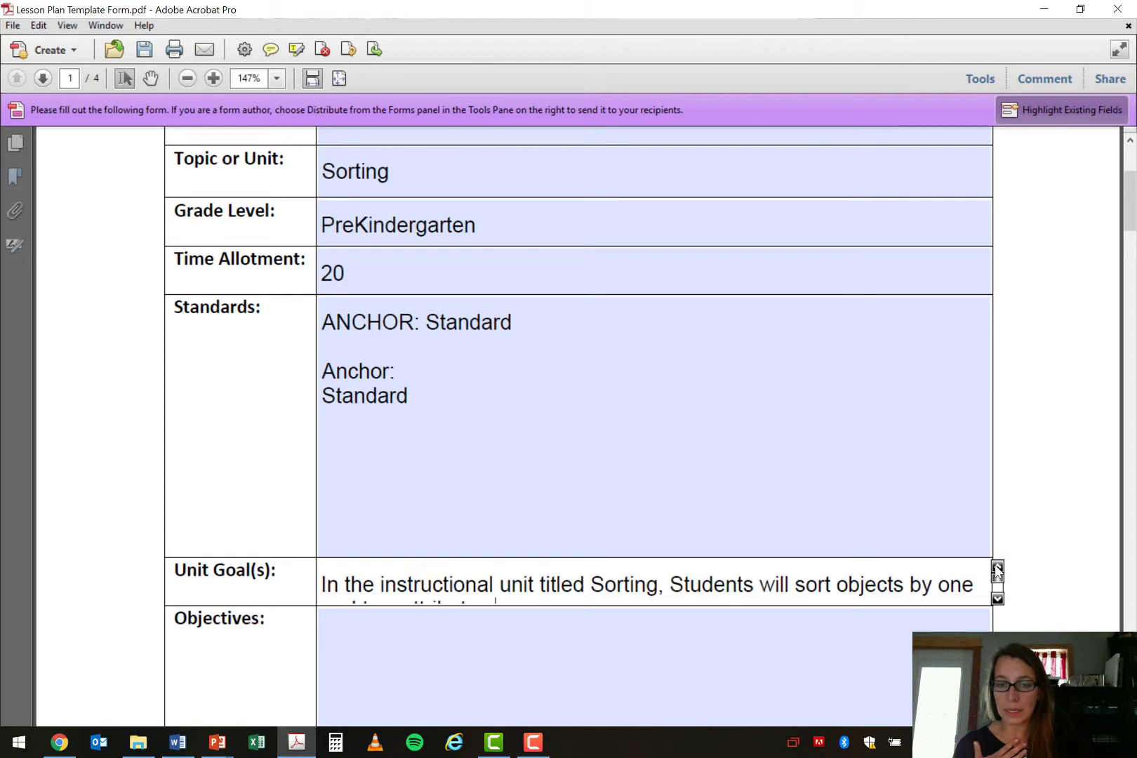
left_click(625, 594)
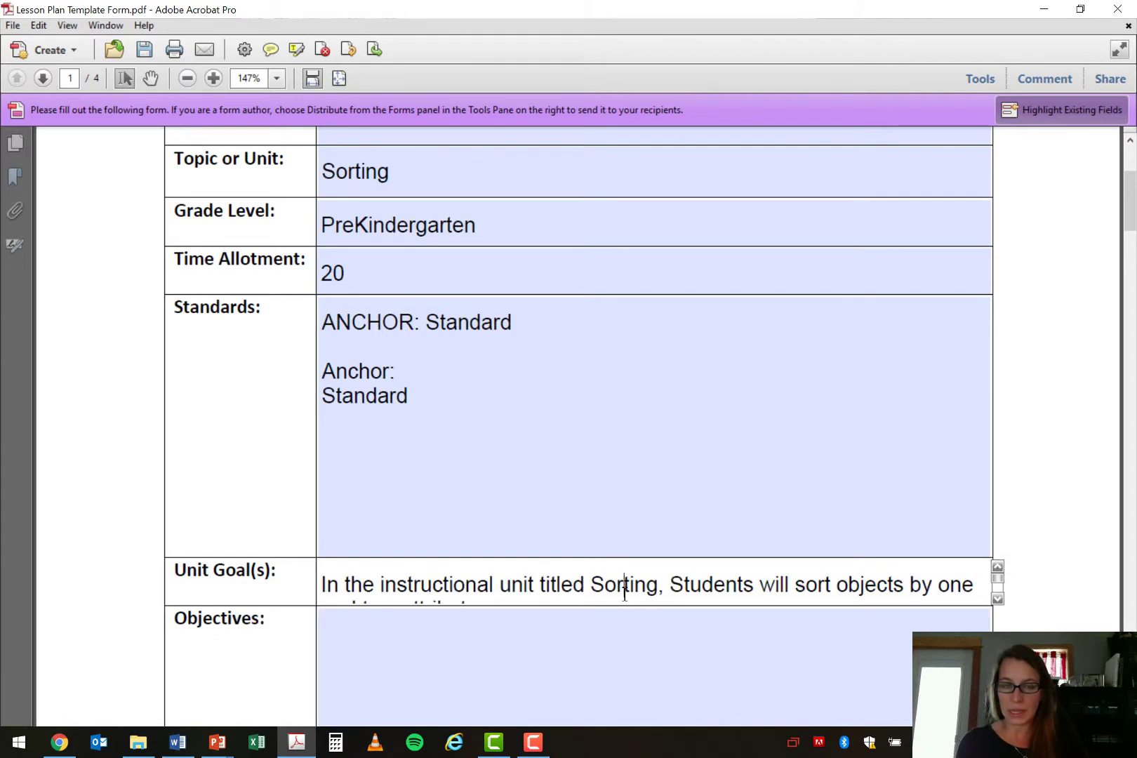
left_click(997, 597)
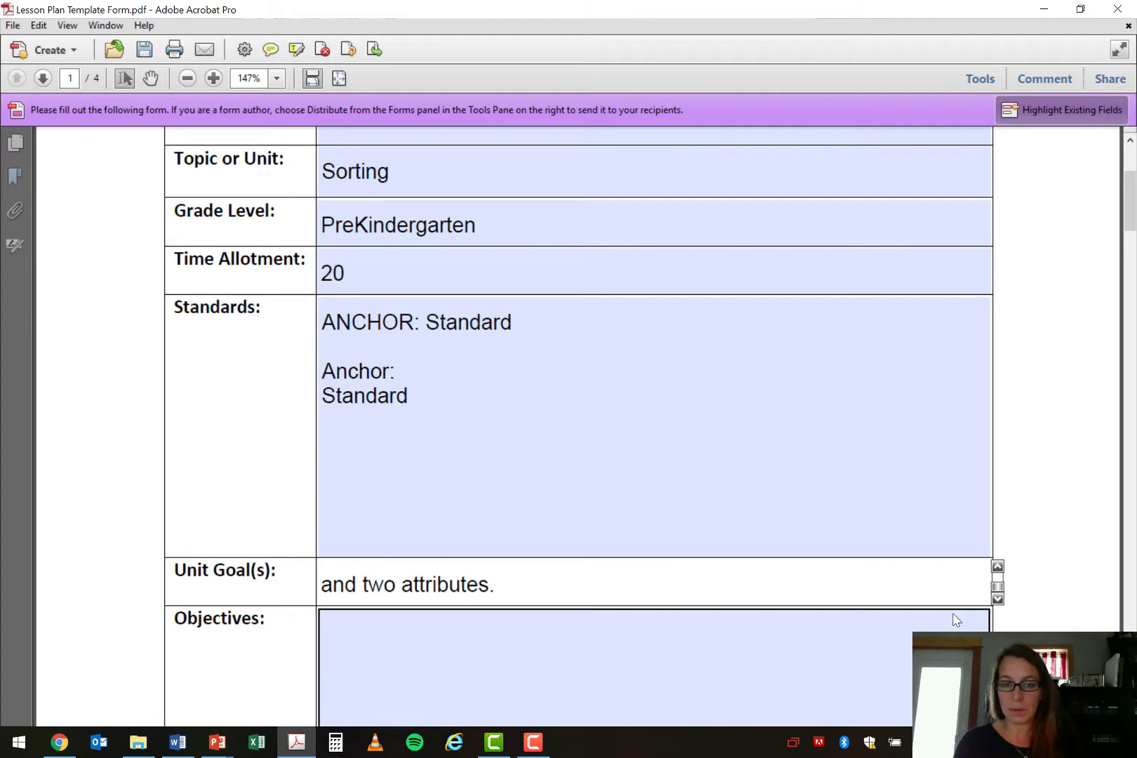
key("Down")
scroll(499, 592, "up", 1)
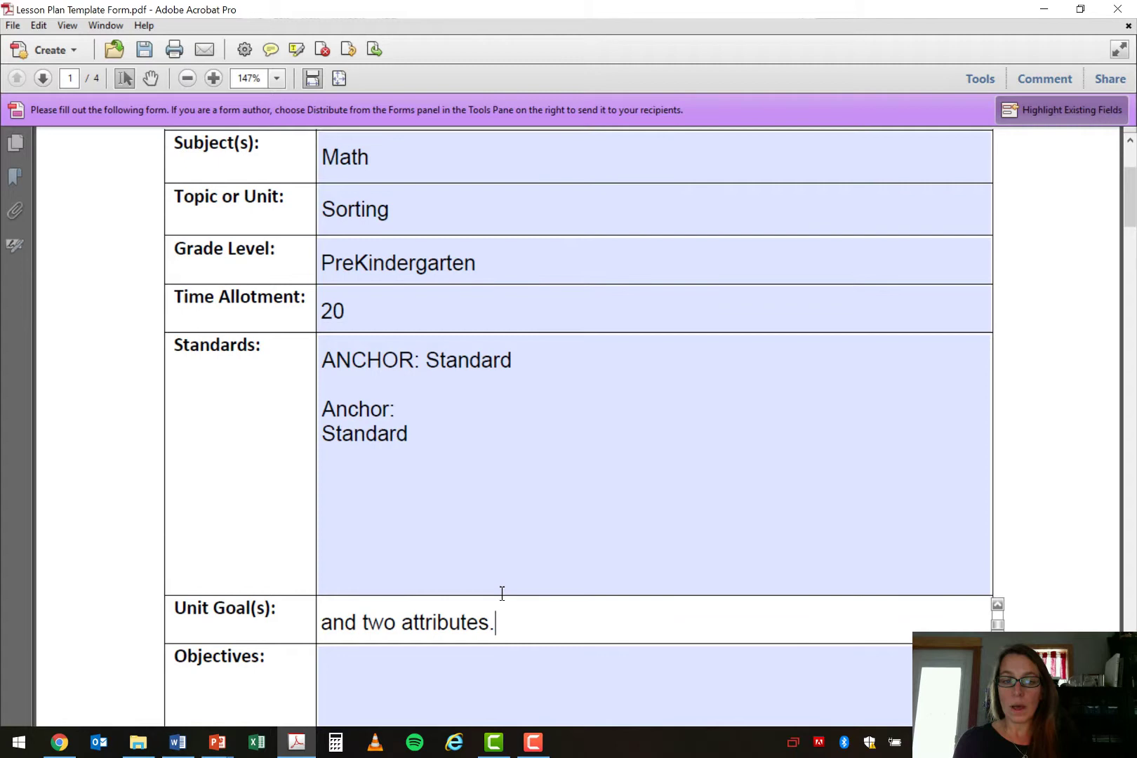
left_click(997, 606)
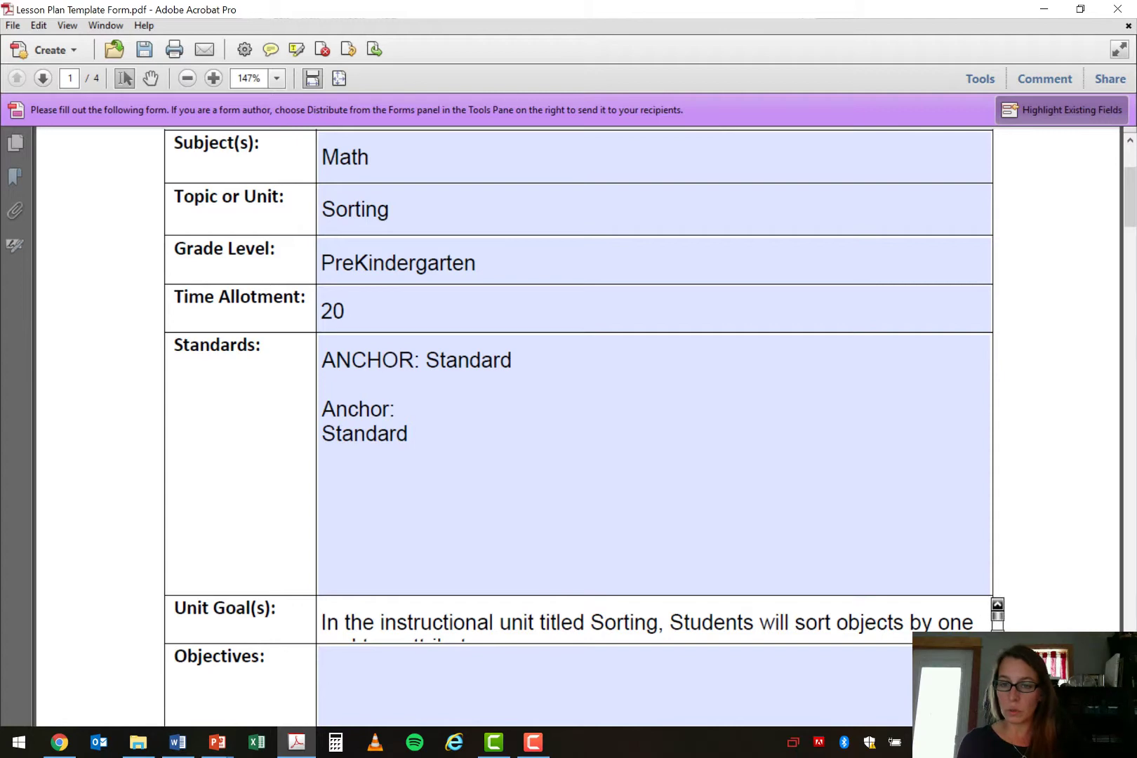
left_click(997, 624)
Start a second sentence at the end of the unit goal with "This unit extends beyond the classroom because".
left_click(614, 661)
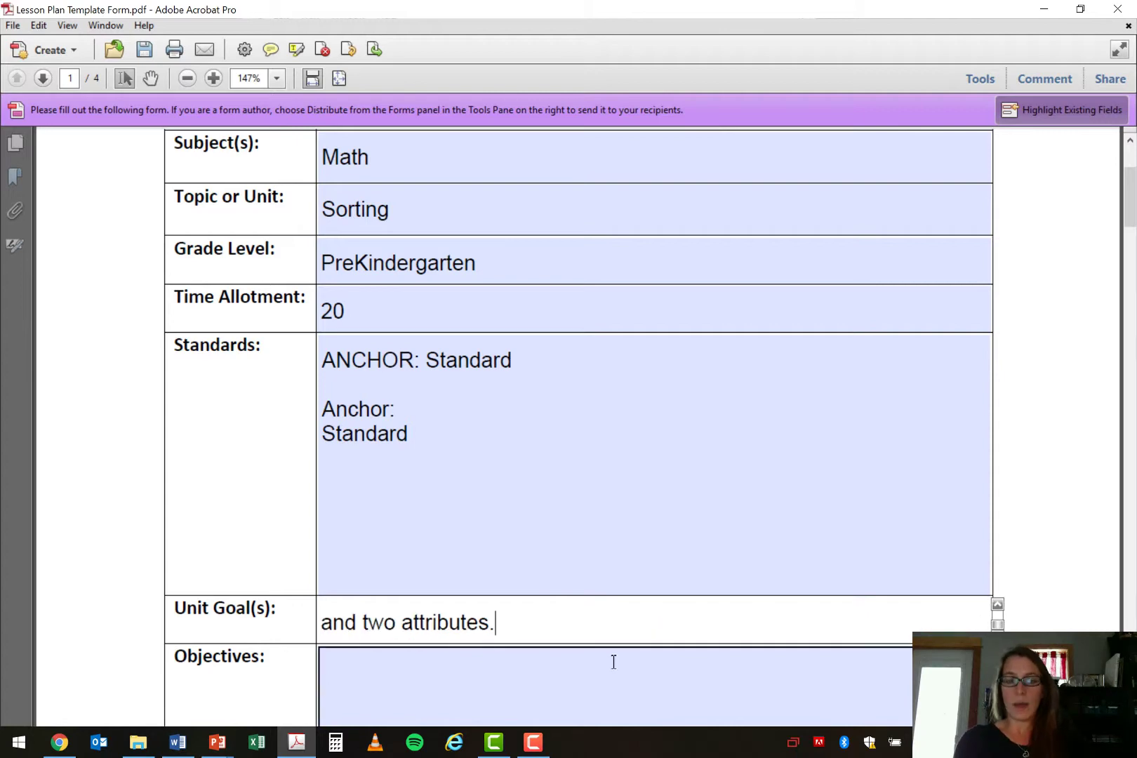
type("This unit ex")
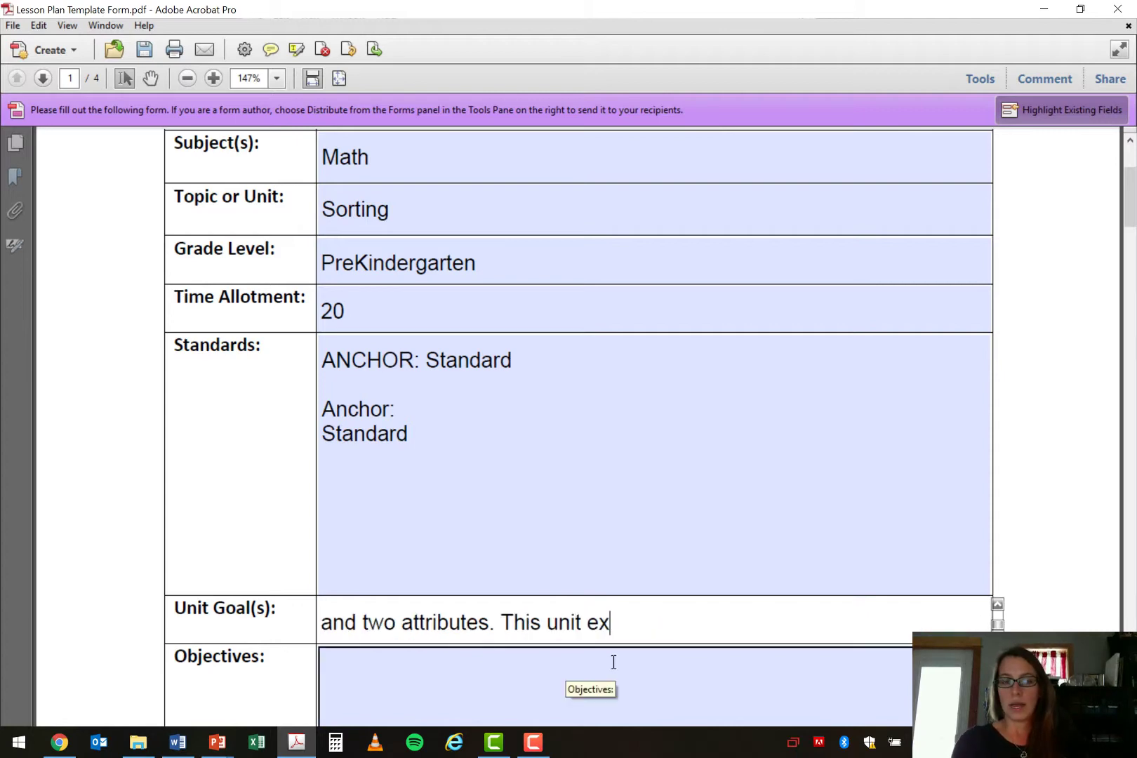
type("tended")
key("BackSpace")
key("BackSpace")
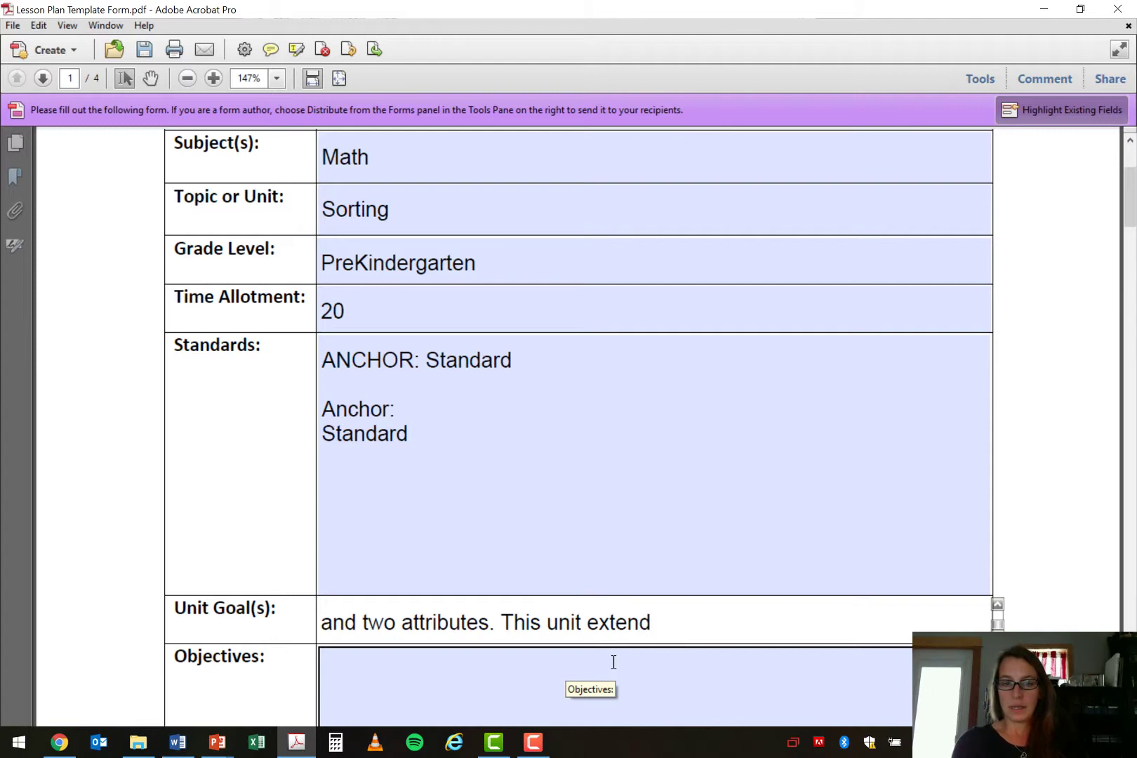
type("s beyond the classroom because ")
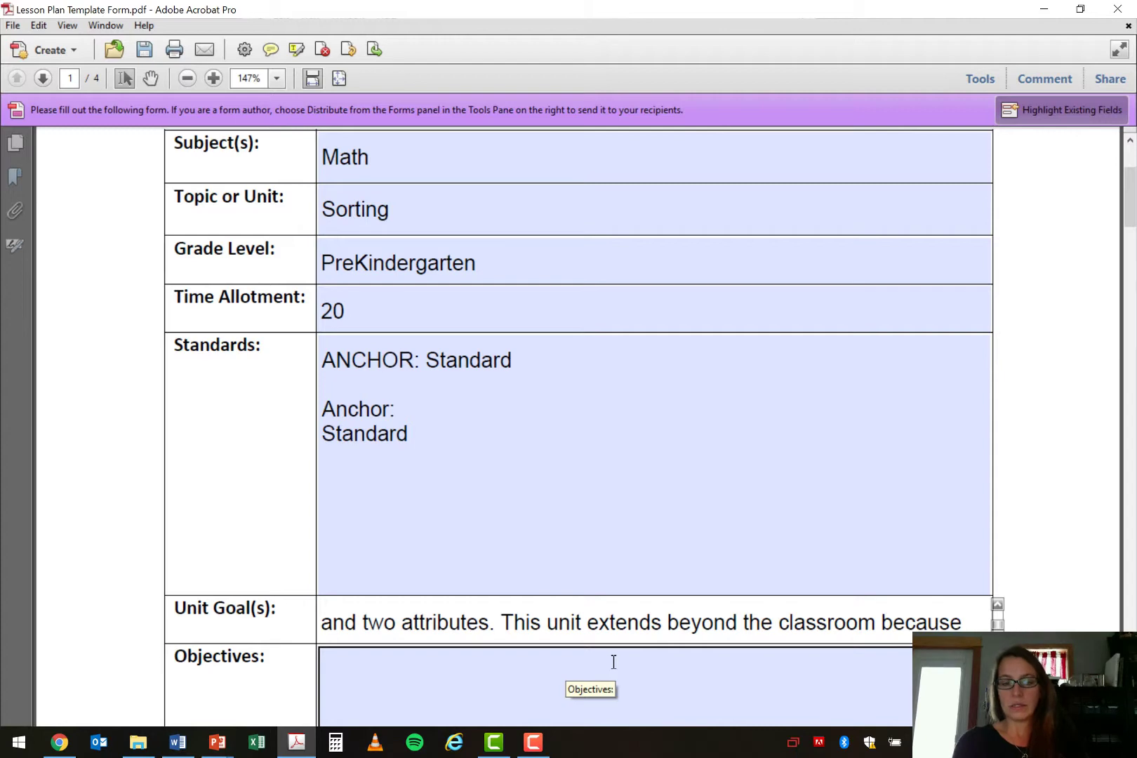
Finish the second unit goal sentence with "properly identifying objects by their attributes is necessary in adult life.".
type("properly ")
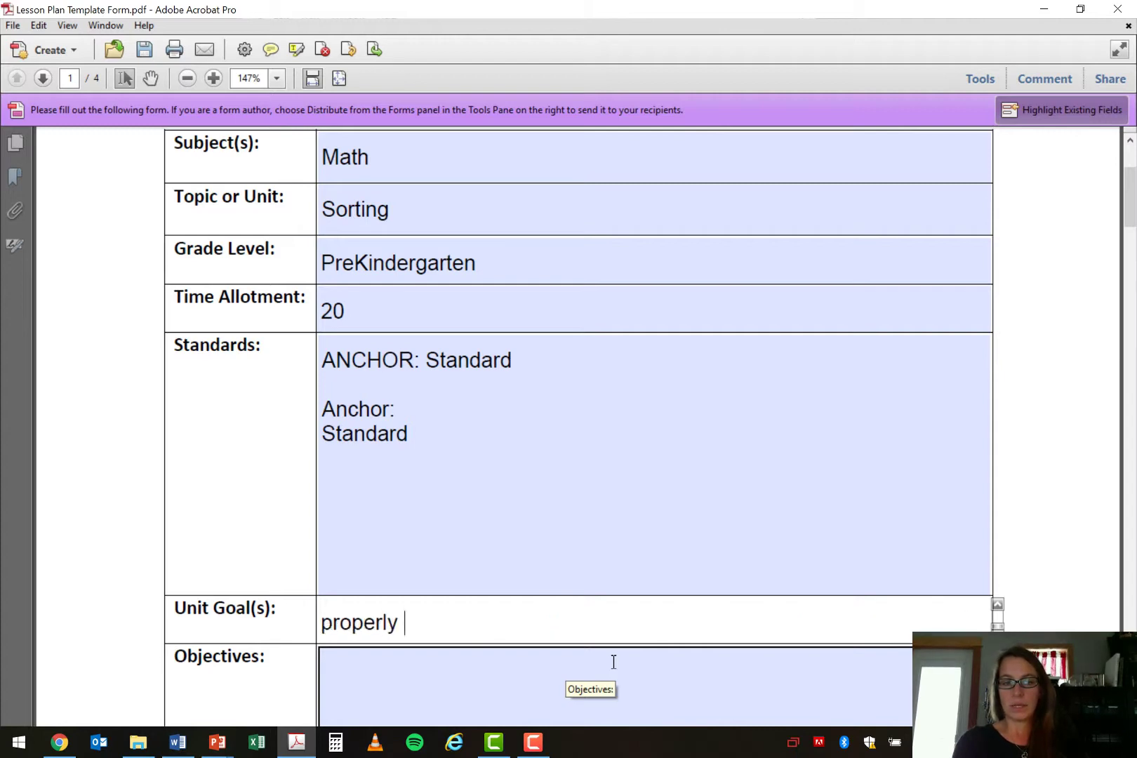
type("identifying ob")
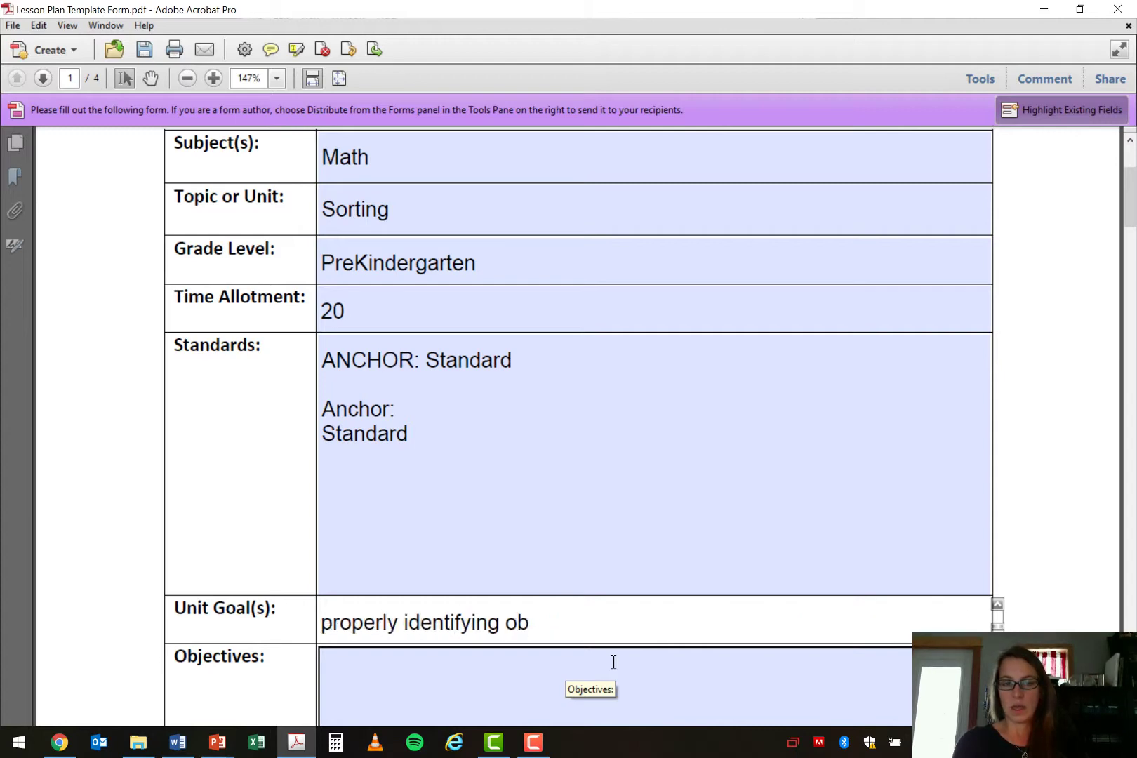
type("jects by the")
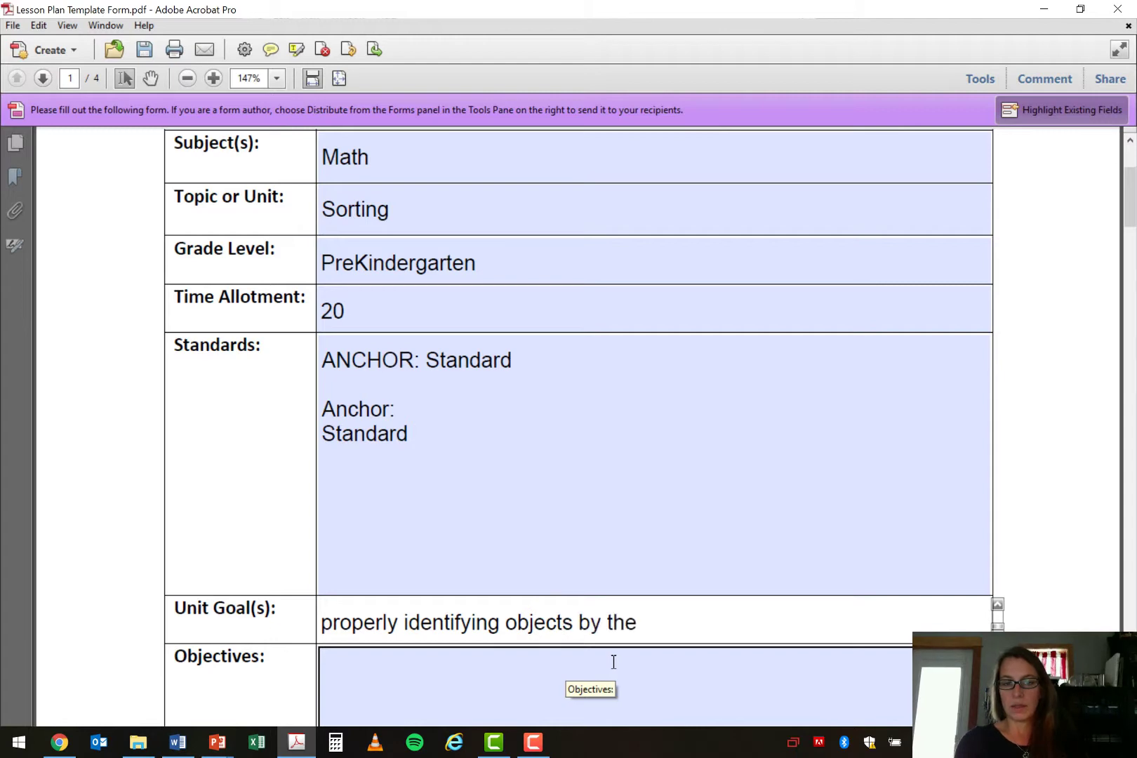
type("ir attir")
key("BackSpace")
key("BackSpace")
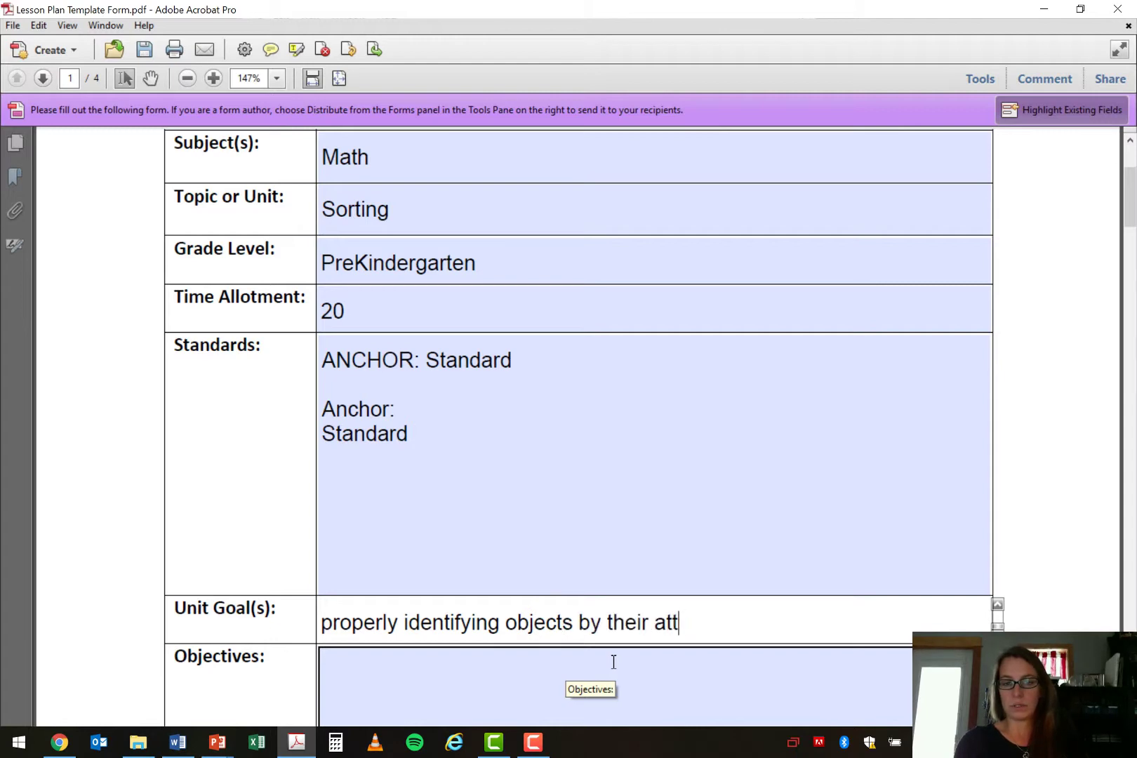
type("ributes is necessar")
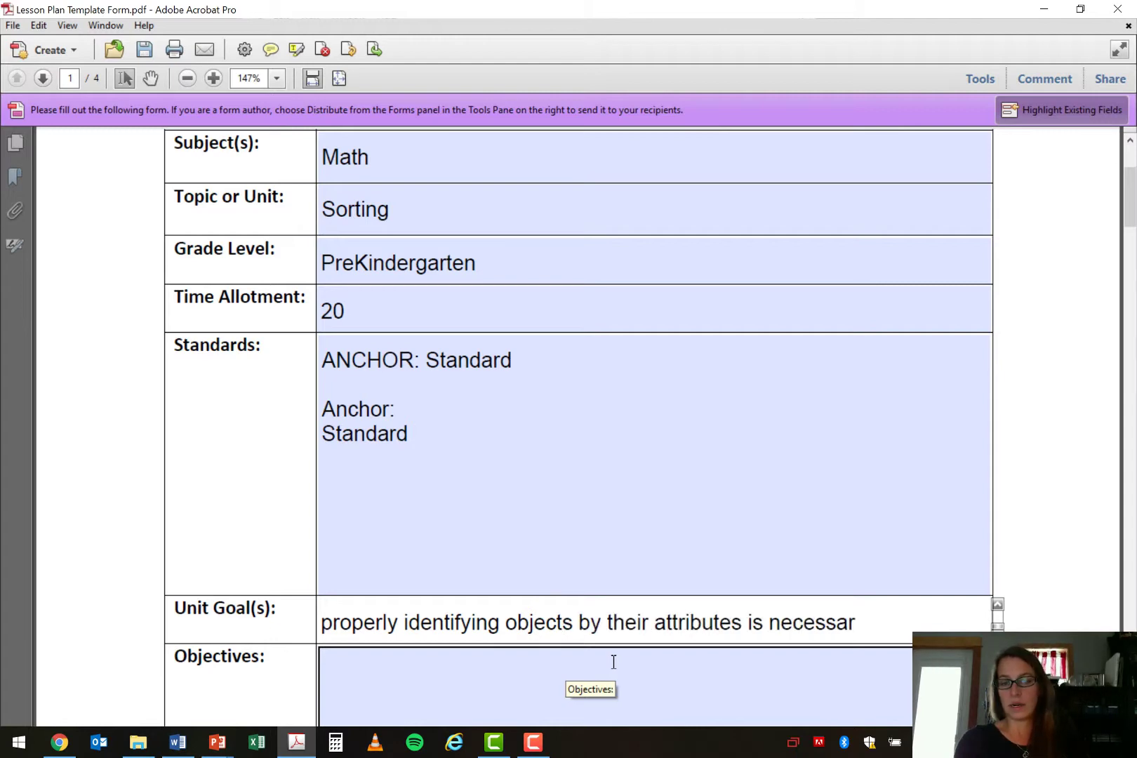
type("y in adult life.")
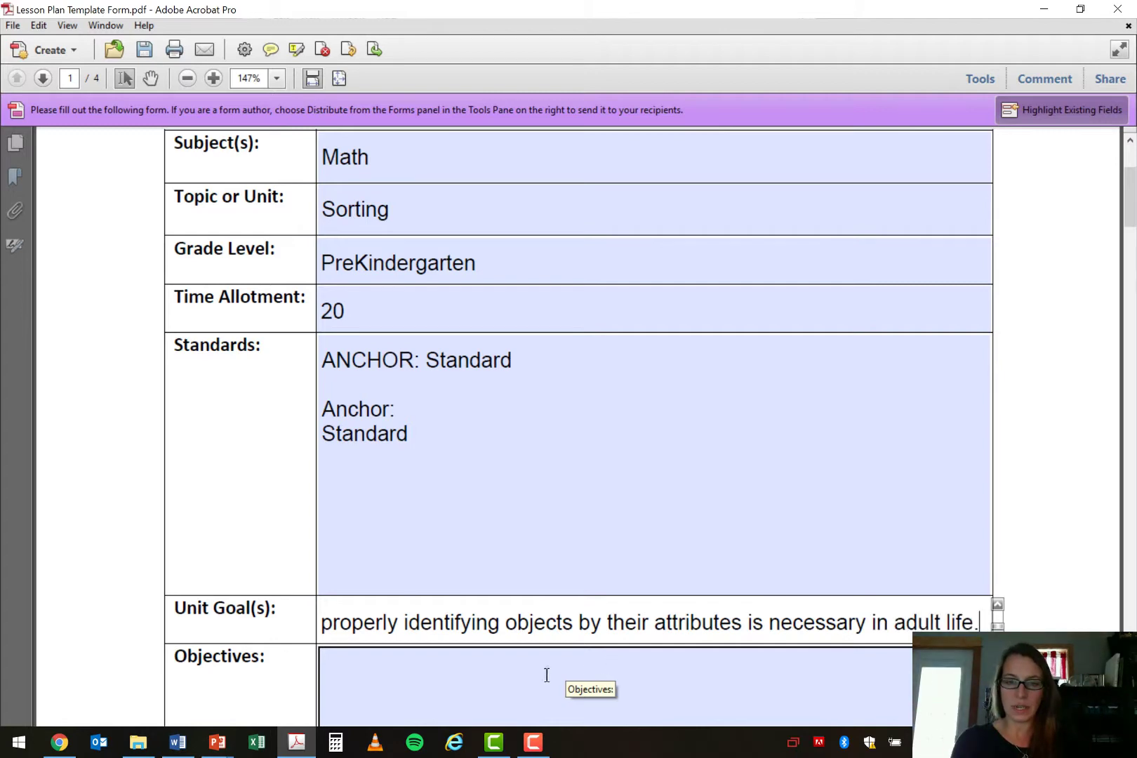
Begin the Objectives field with "Upon successful completion of lesson, prekindergarten students will be able to:".
left_click(451, 688)
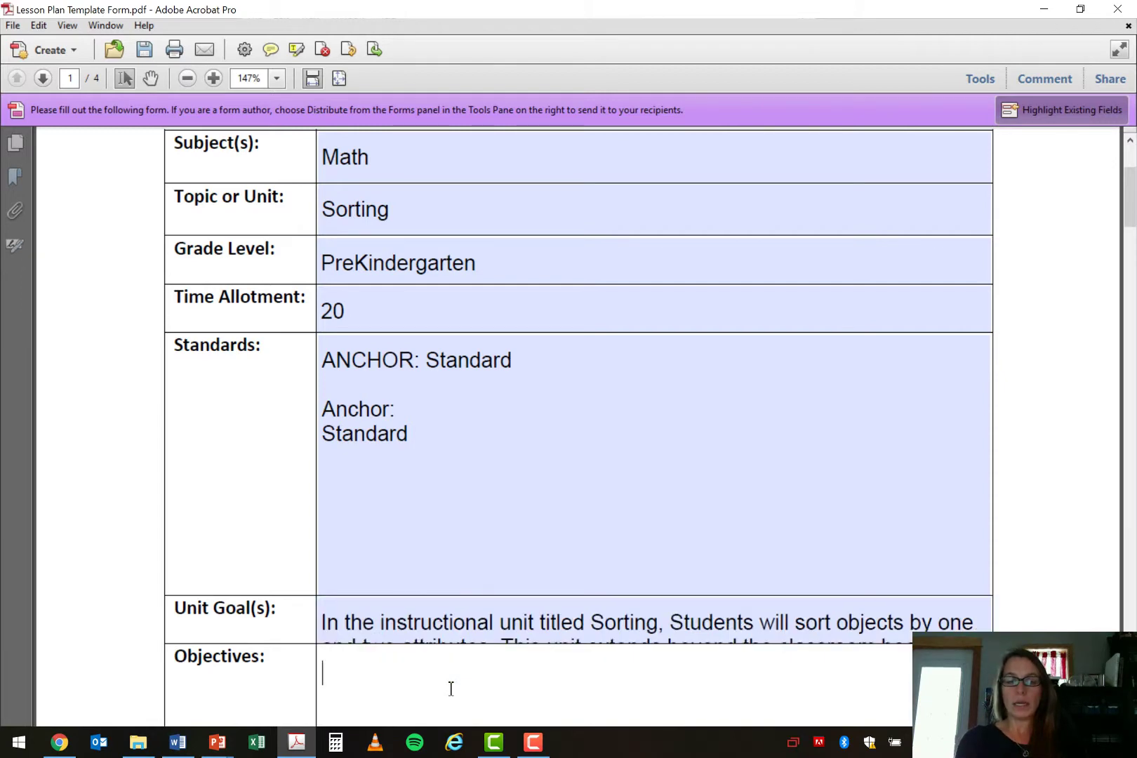
type("Upon")
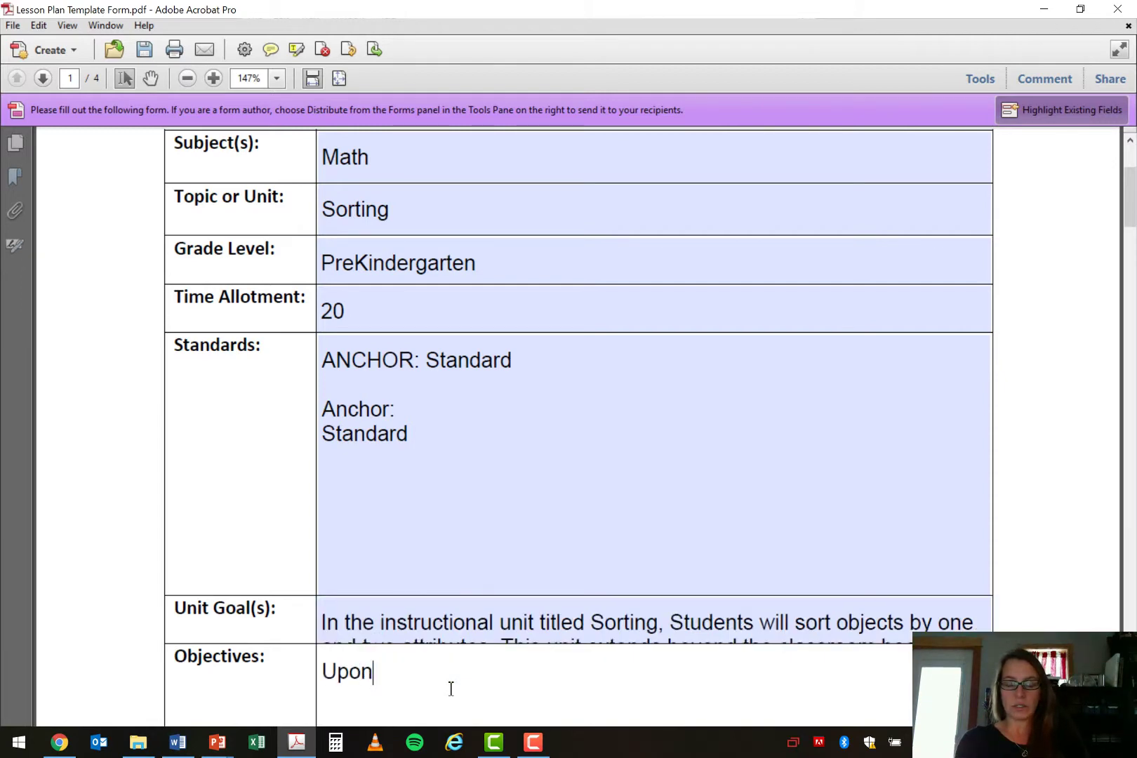
type(" successf")
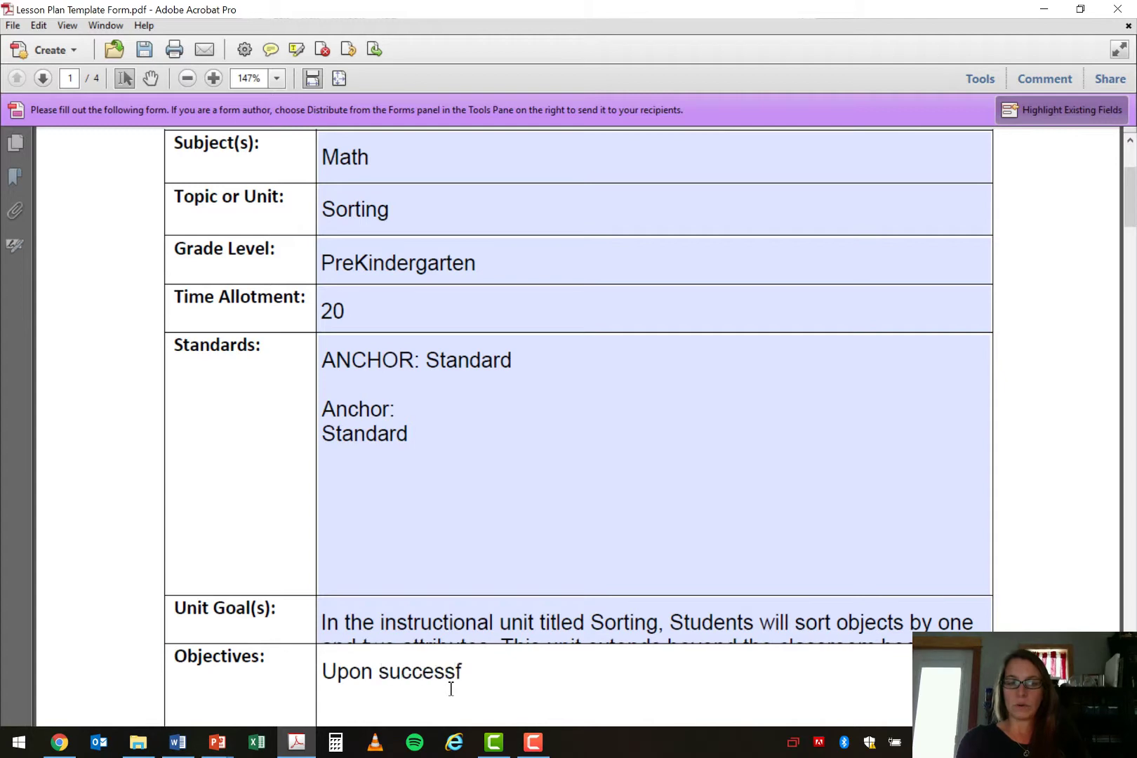
type("ul co")
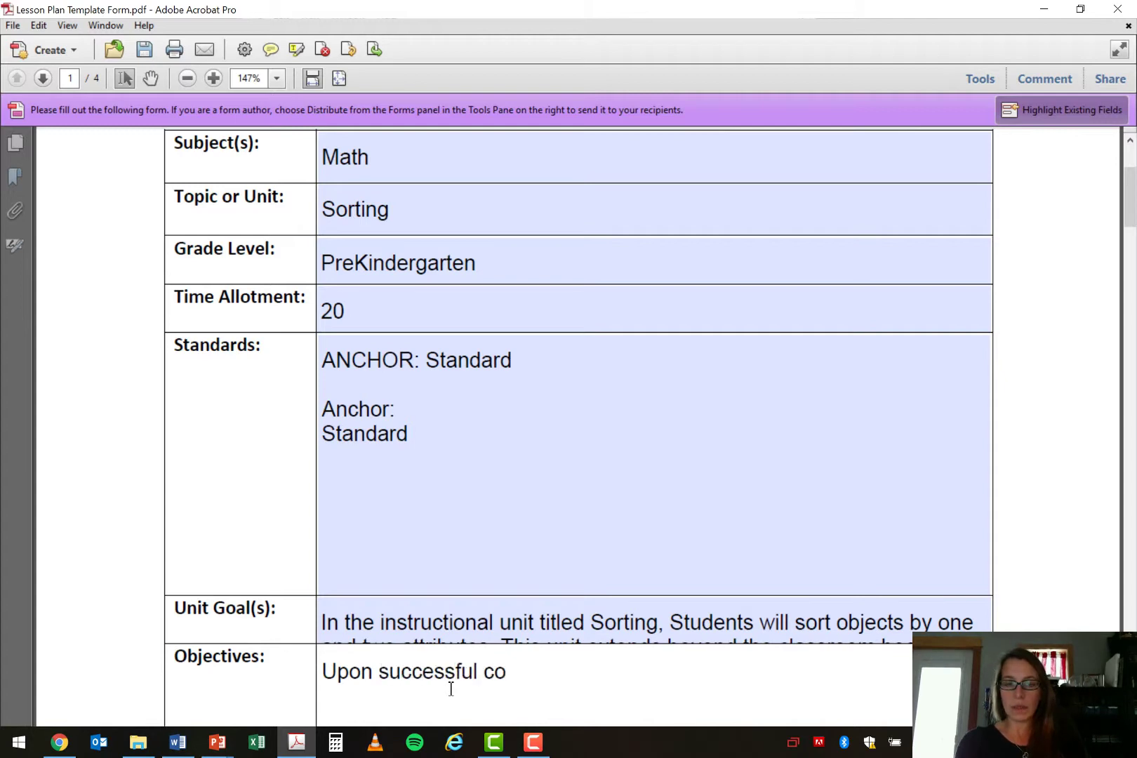
type("mpletion of lesson")
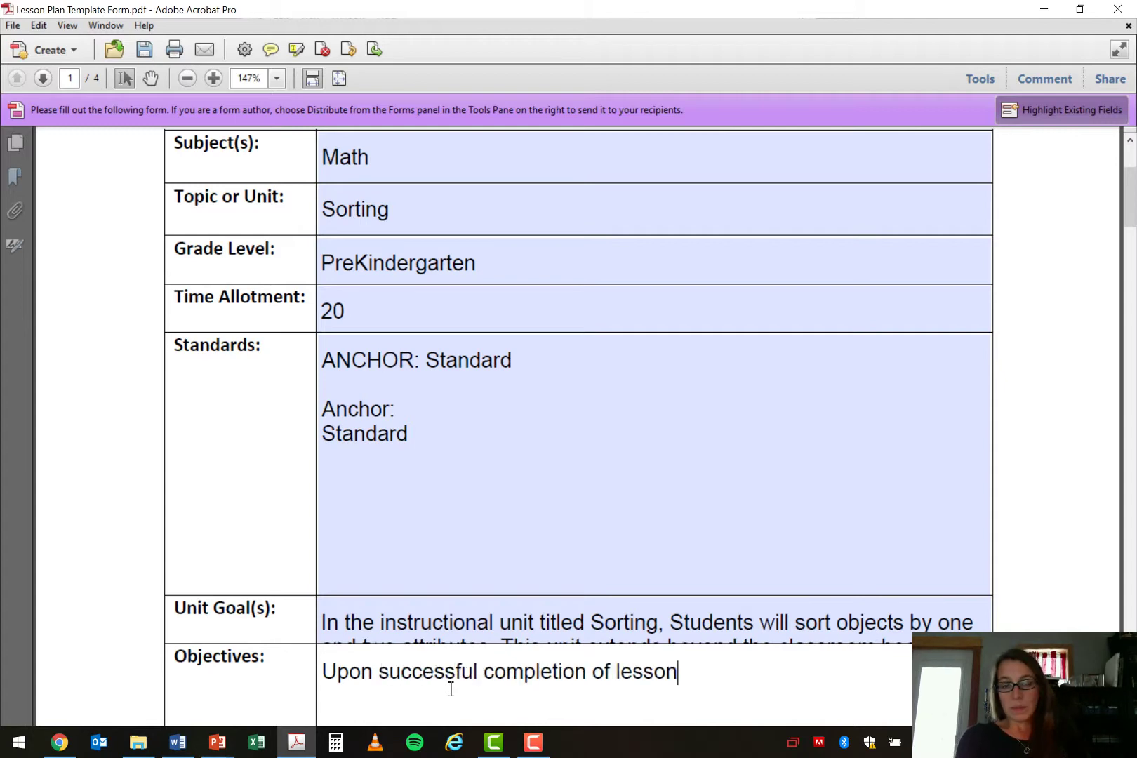
type(",")
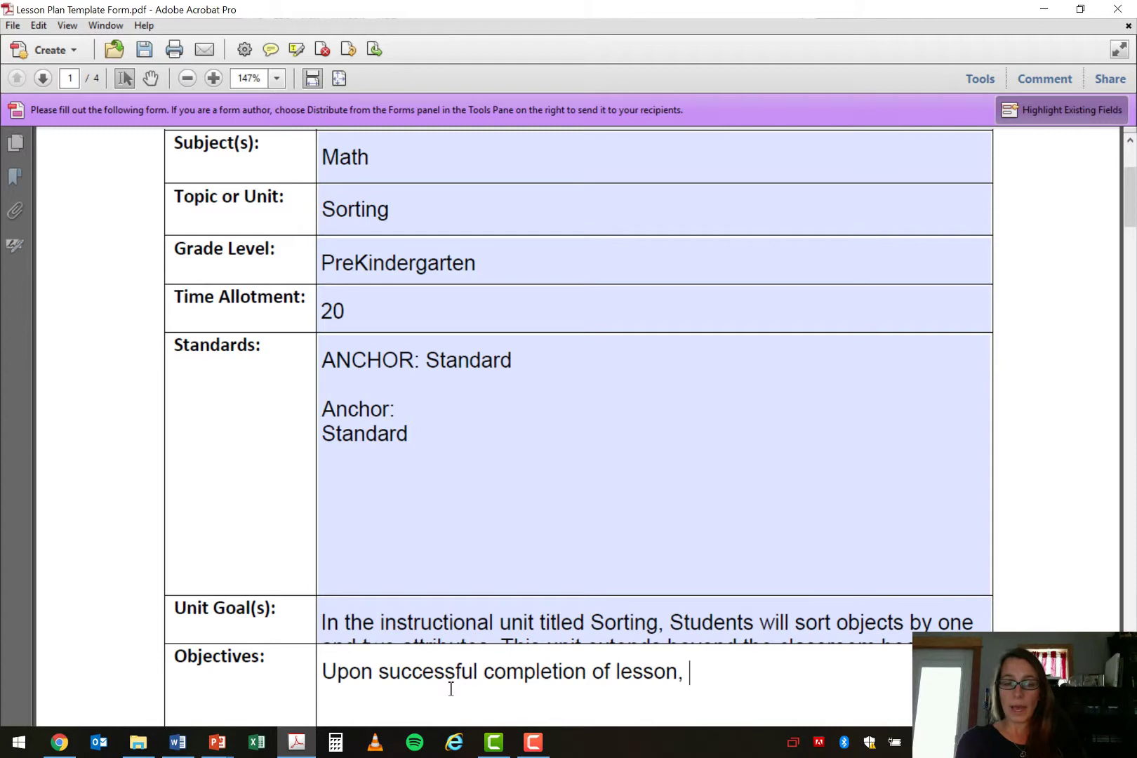
type("pre")
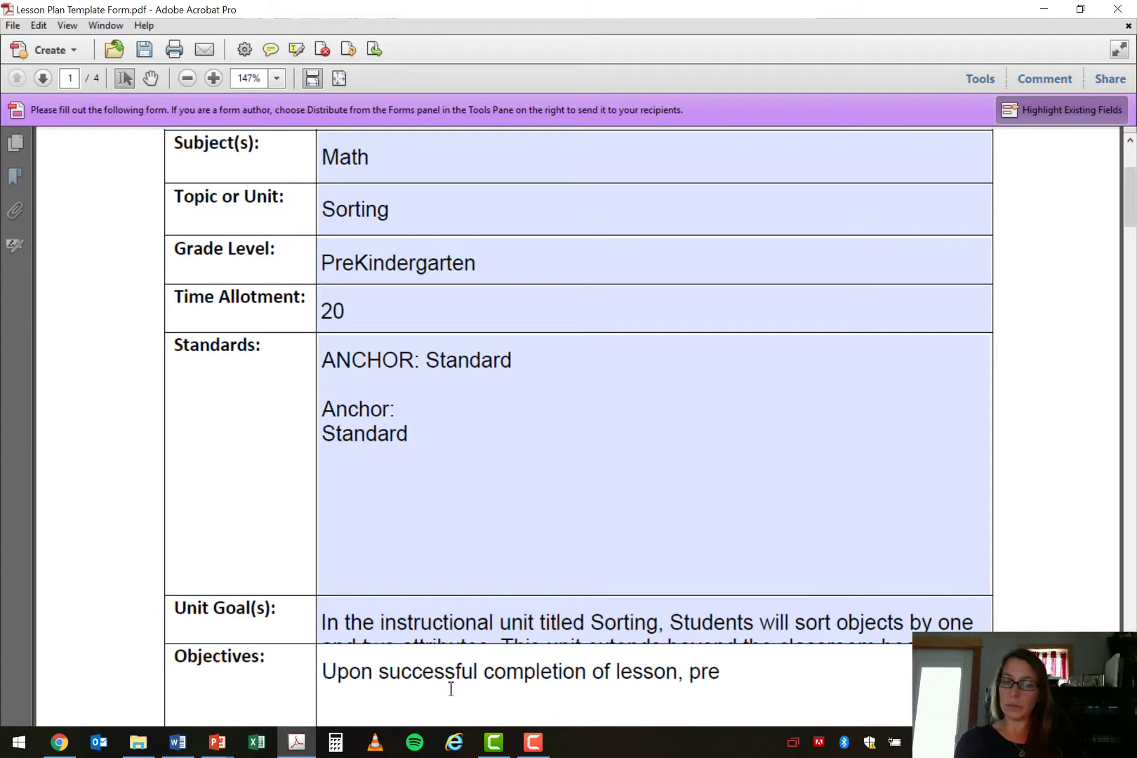
type("kindergarte")
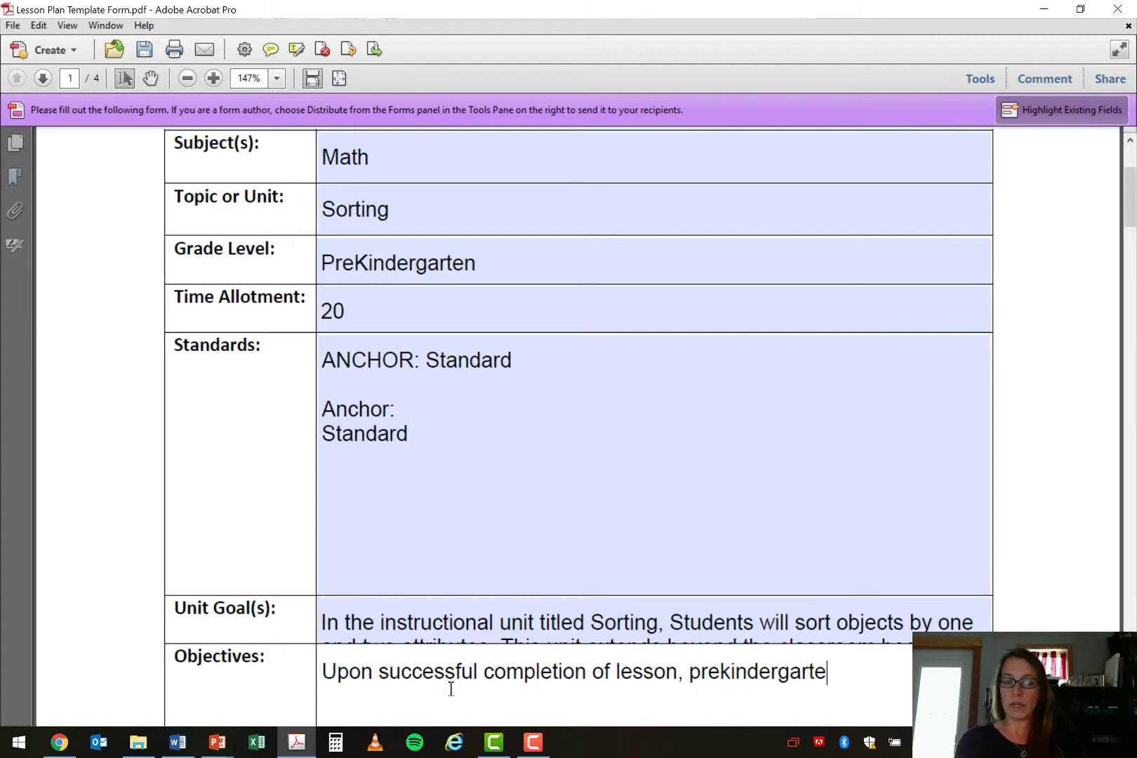
type("n student ")
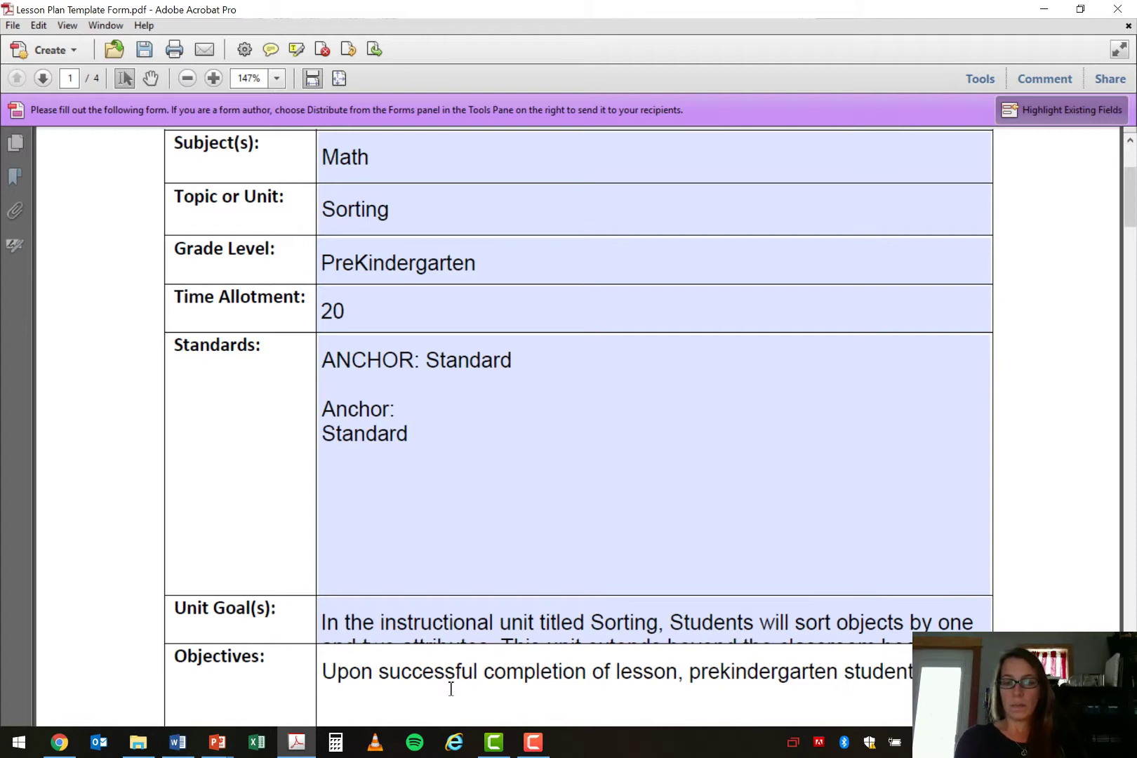
type("be able to:")
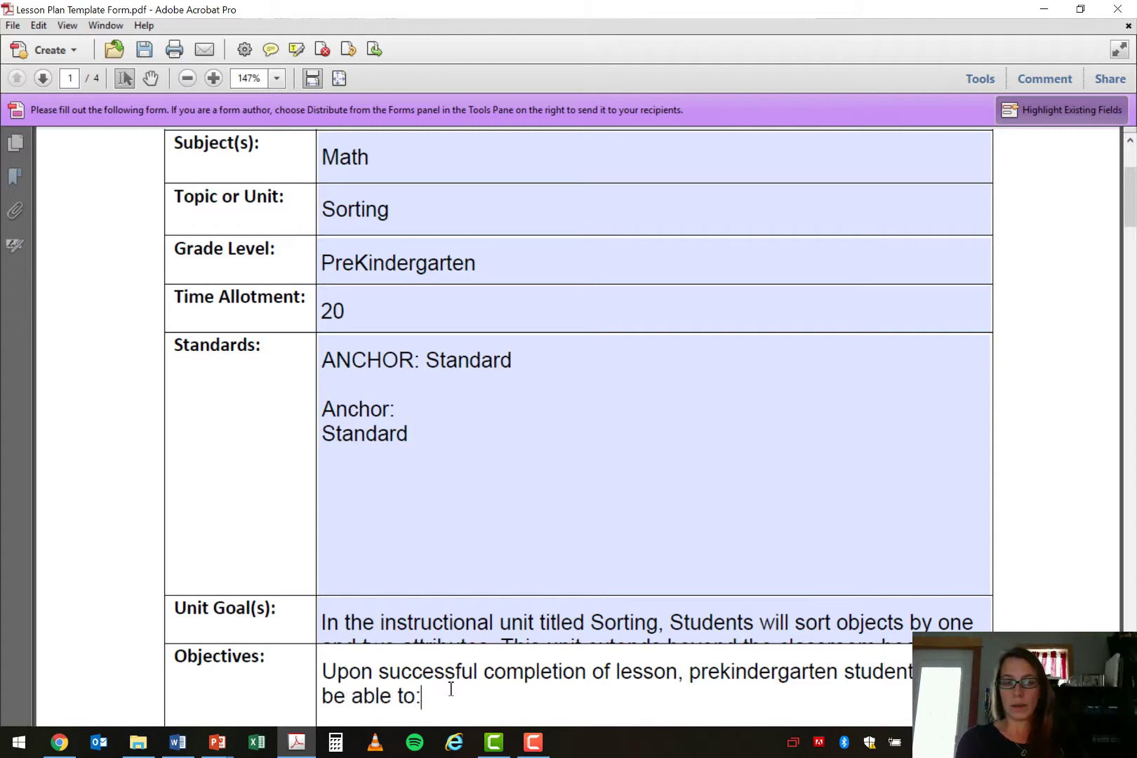
Add the first dashed objective on a new line: "Sort attribute blocks by color in small groups in the block center".
key("Return")
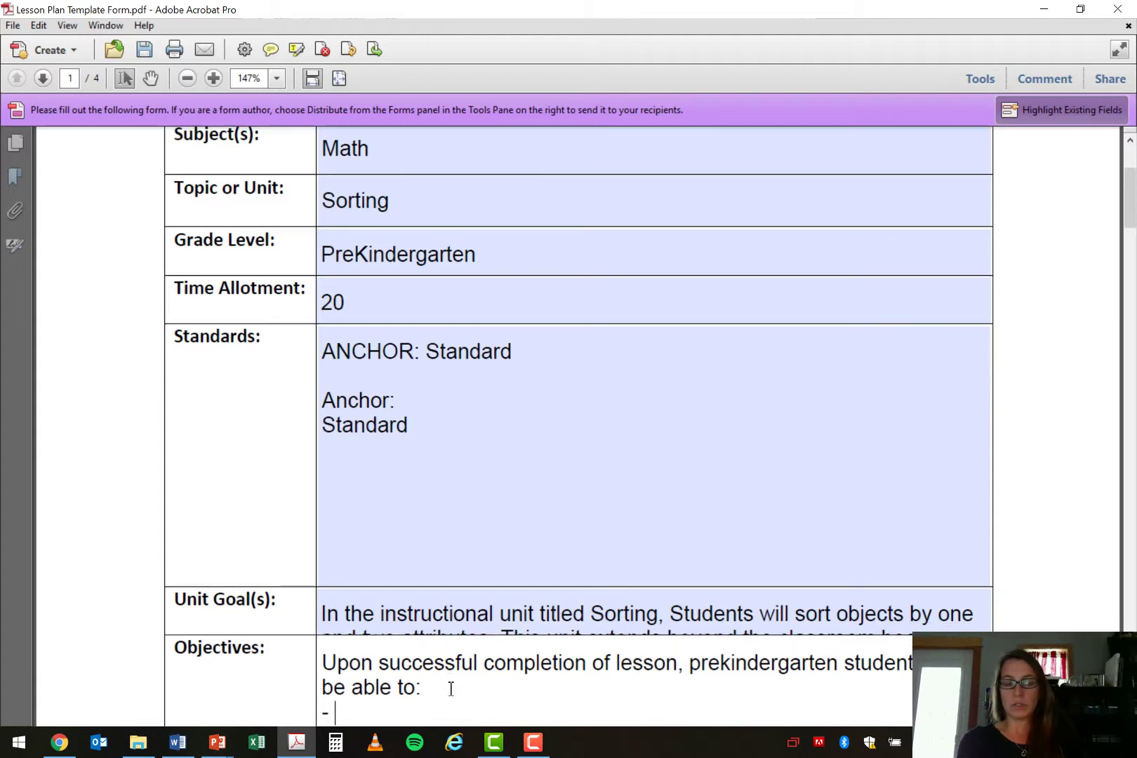
type("- Sort")
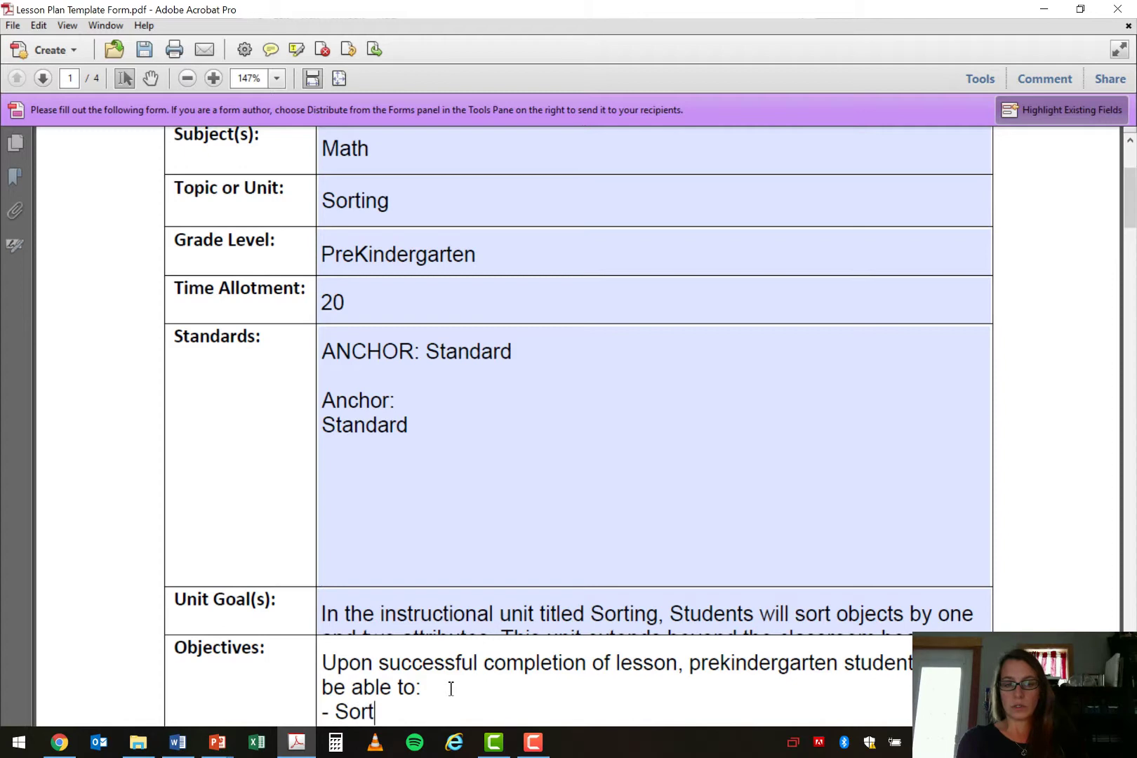
type(" attribute")
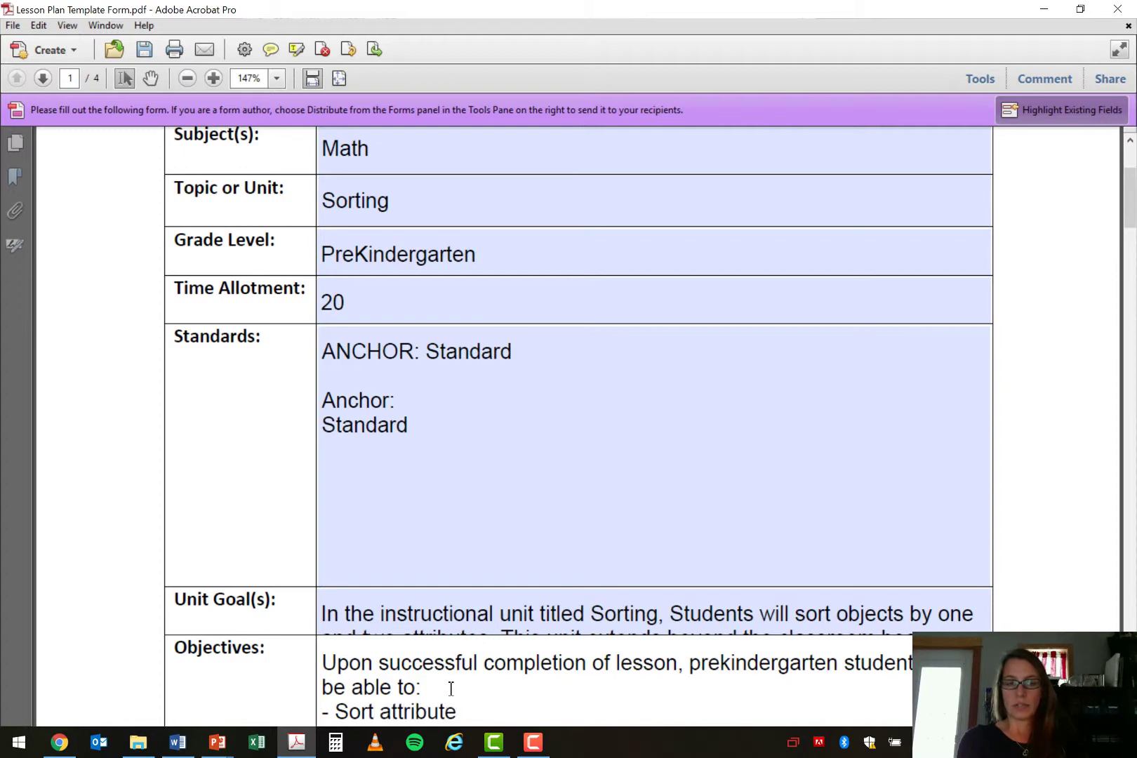
type(" blocks by ")
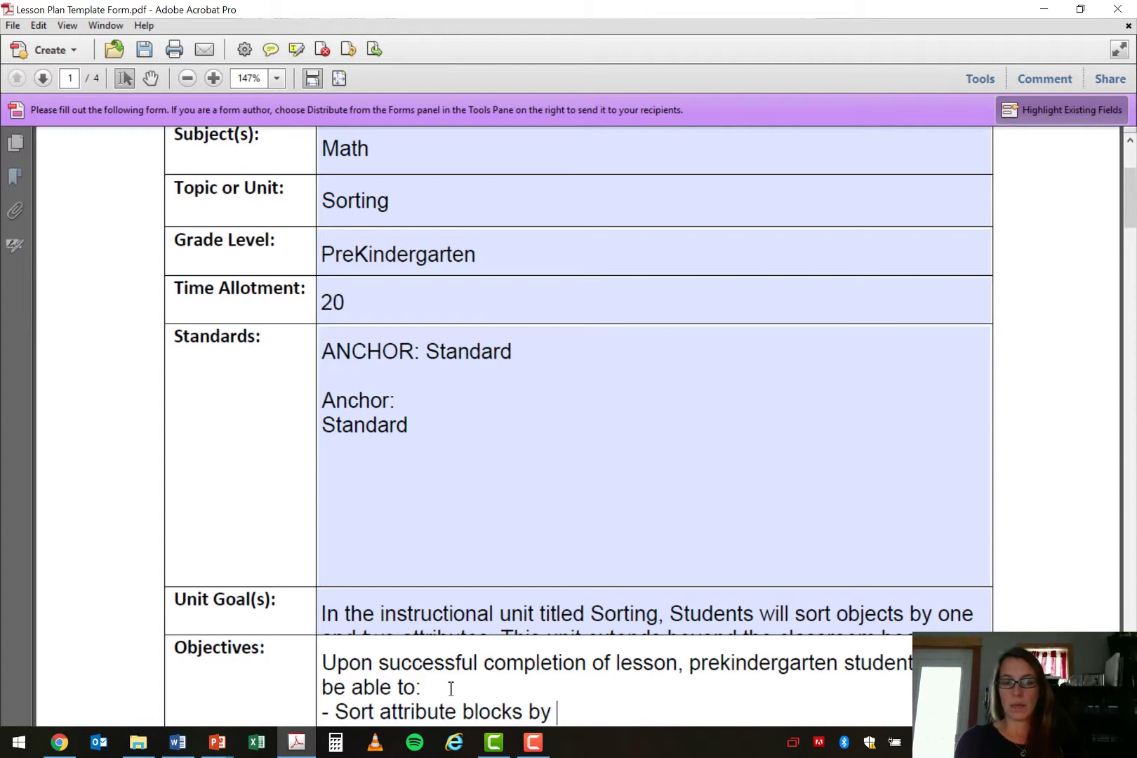
type("color")
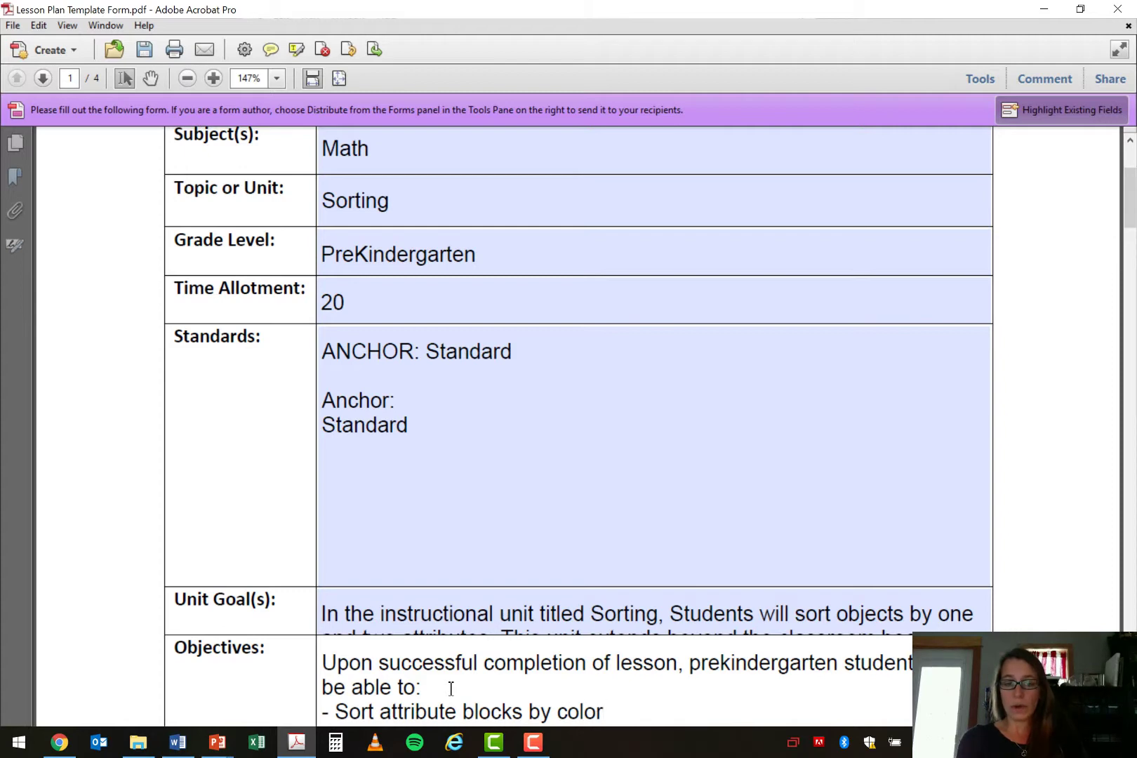
type(" in ")
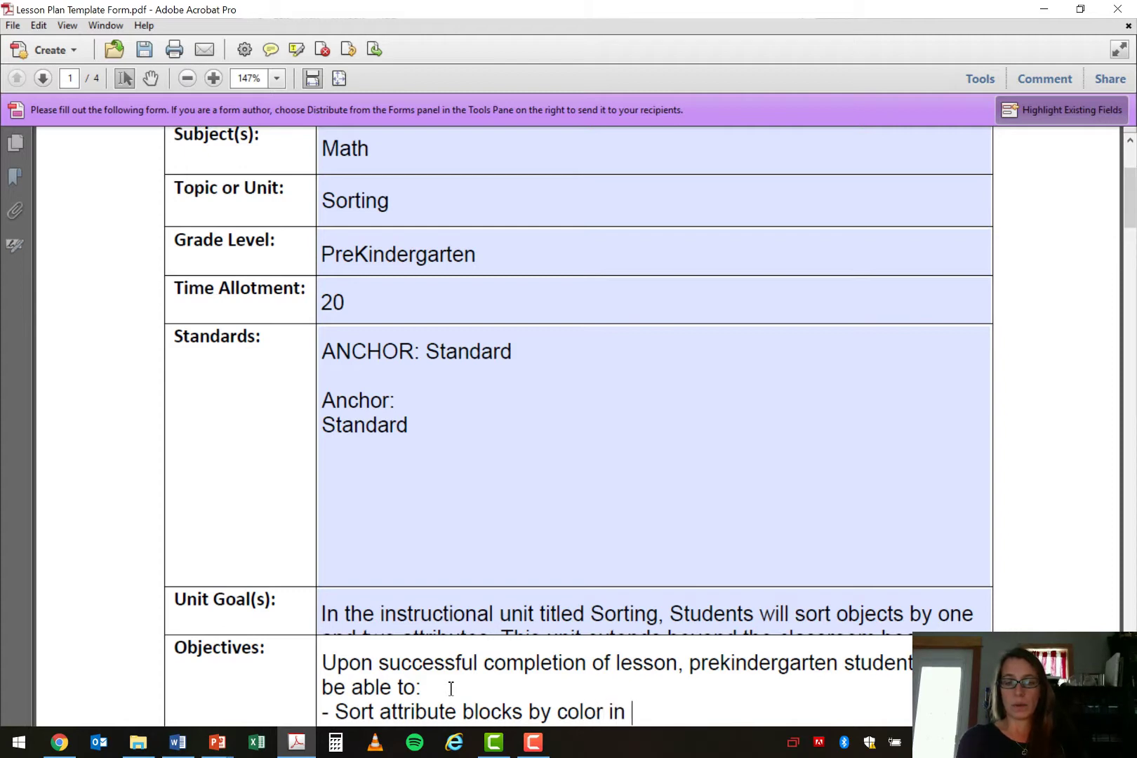
type("small g")
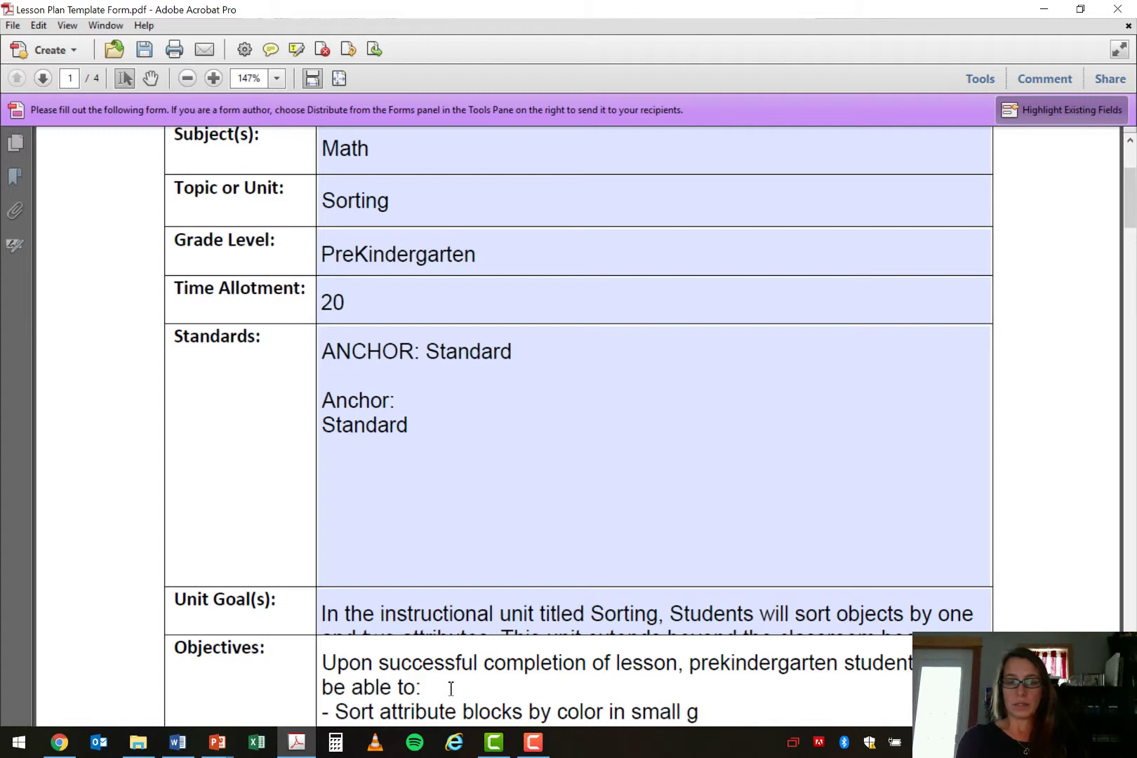
type("roups in the block cent")
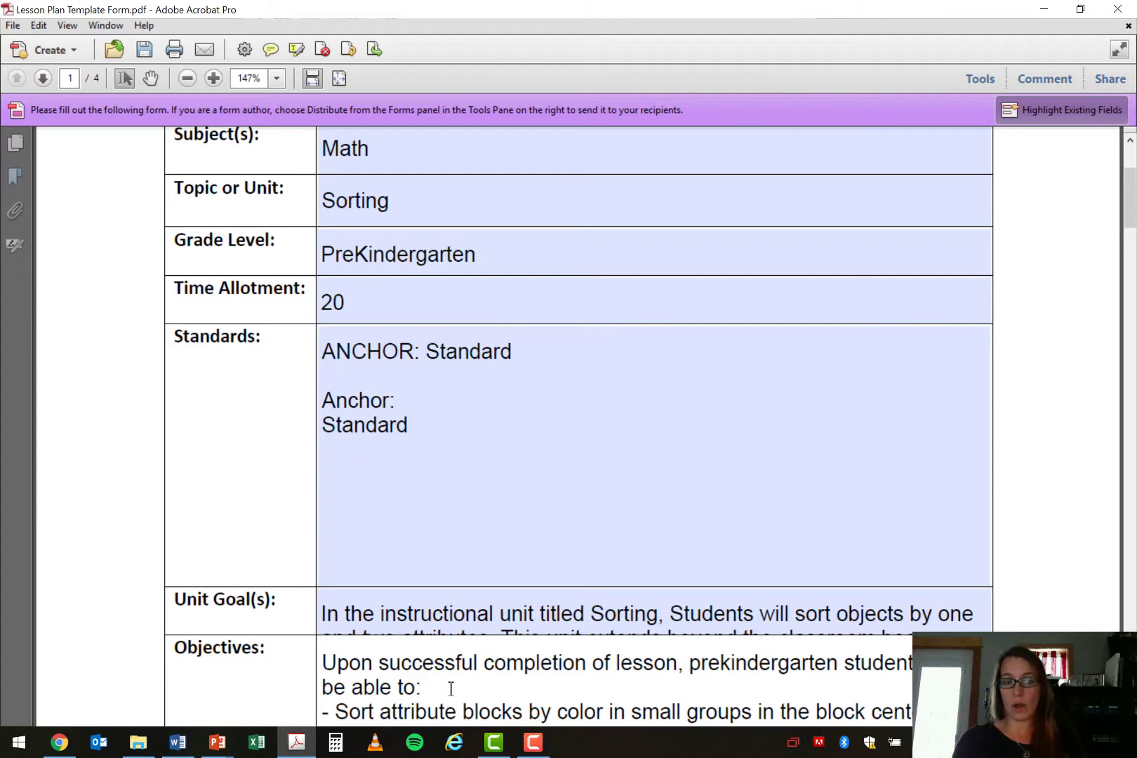
Add a second dashed objective on its own line: "Sort attribute blocks by shape individually".
key("Return")
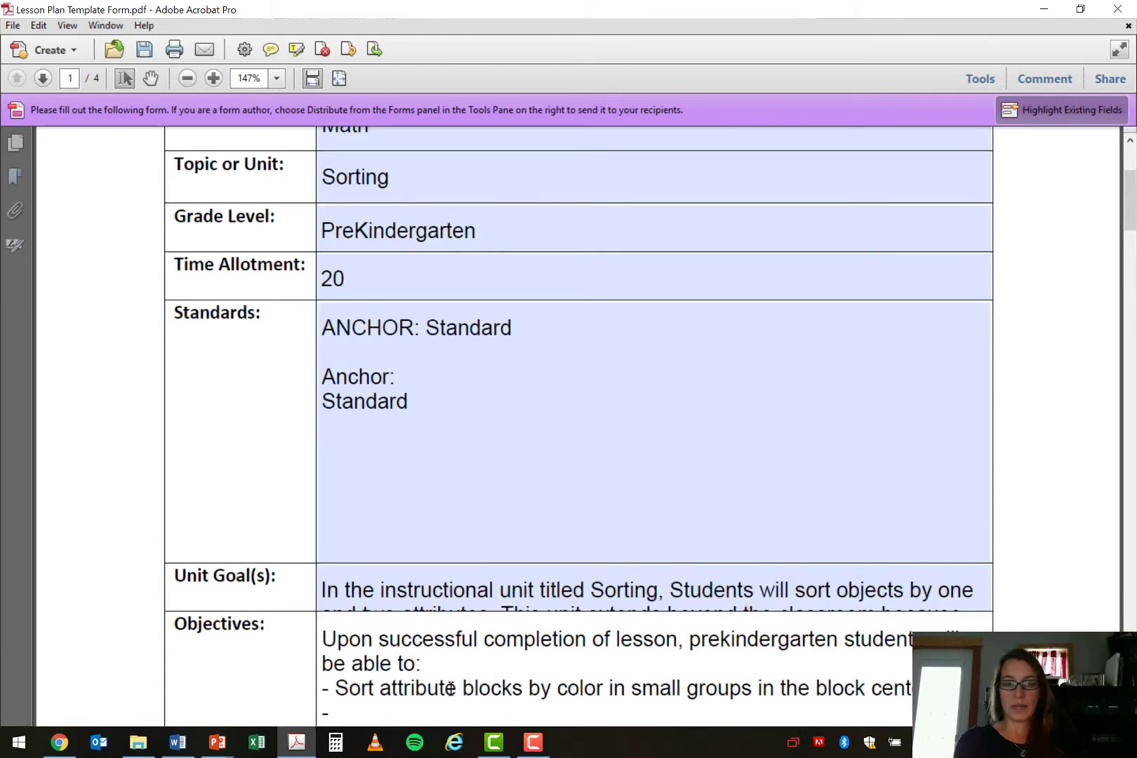
type("ort attributed")
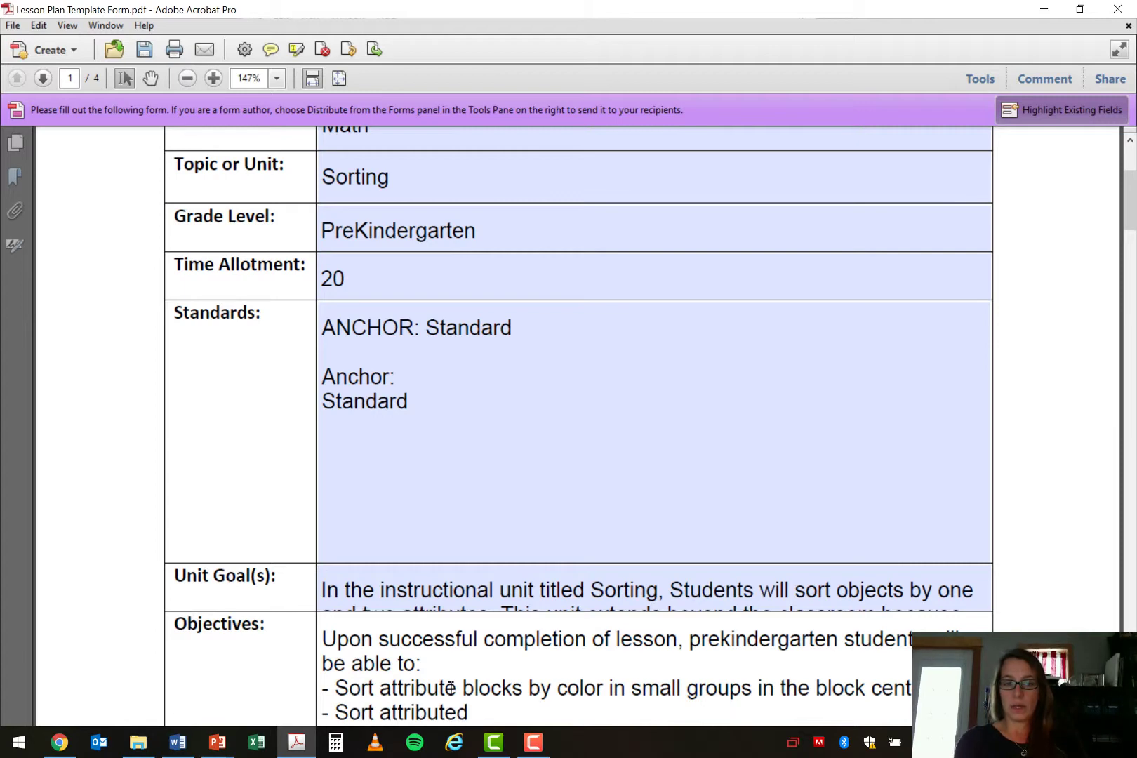
key("BackSpace")
key("BackSpace")
type("blocks by sh")
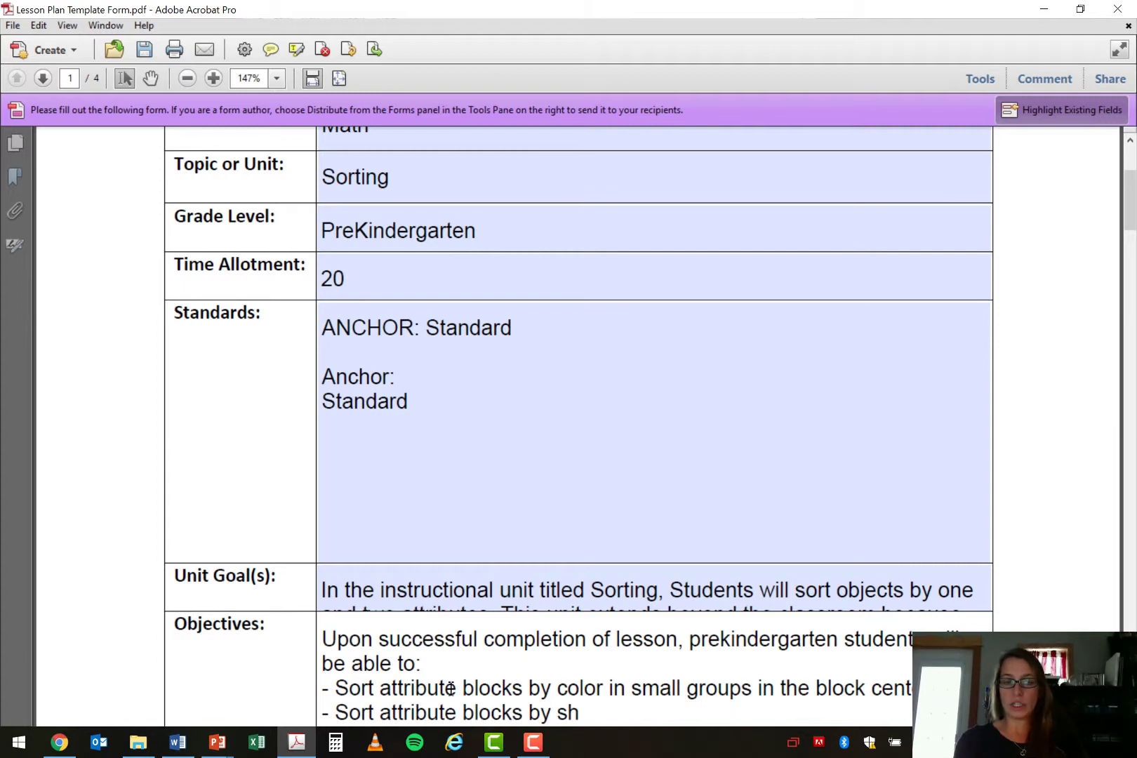
type("ape")
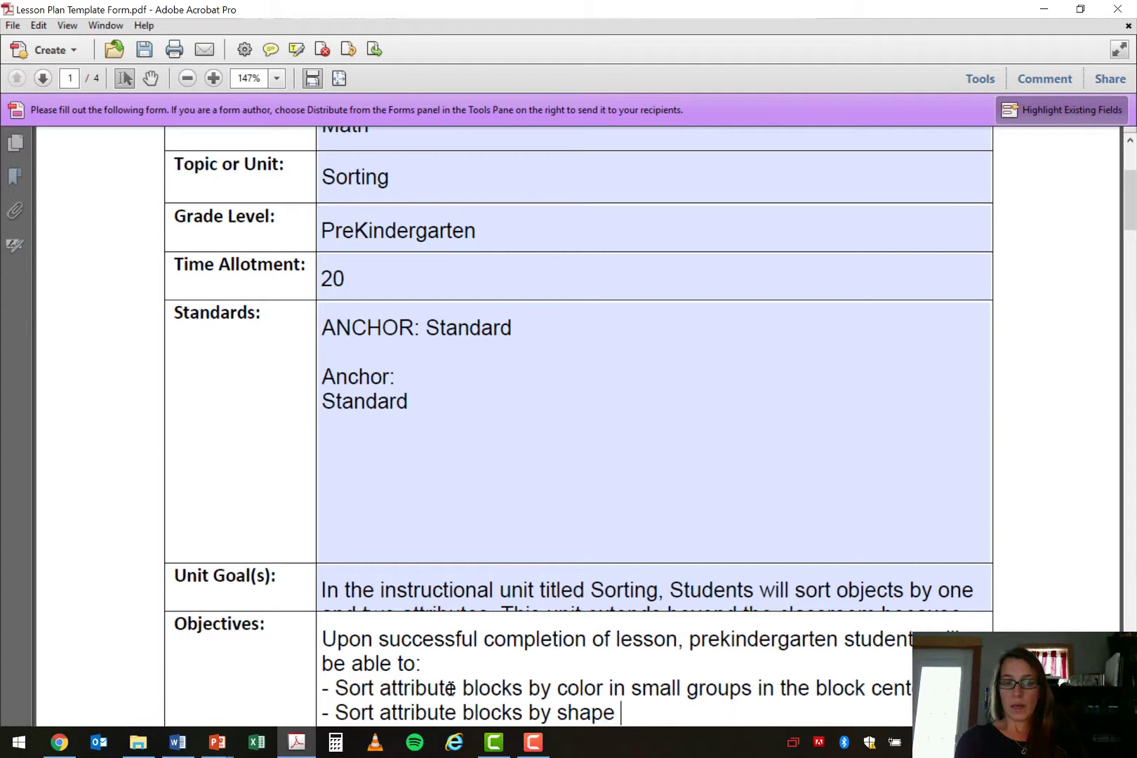
key("BackSpace")
key("BackSpace")
key("BackSpace")
type("pe in")
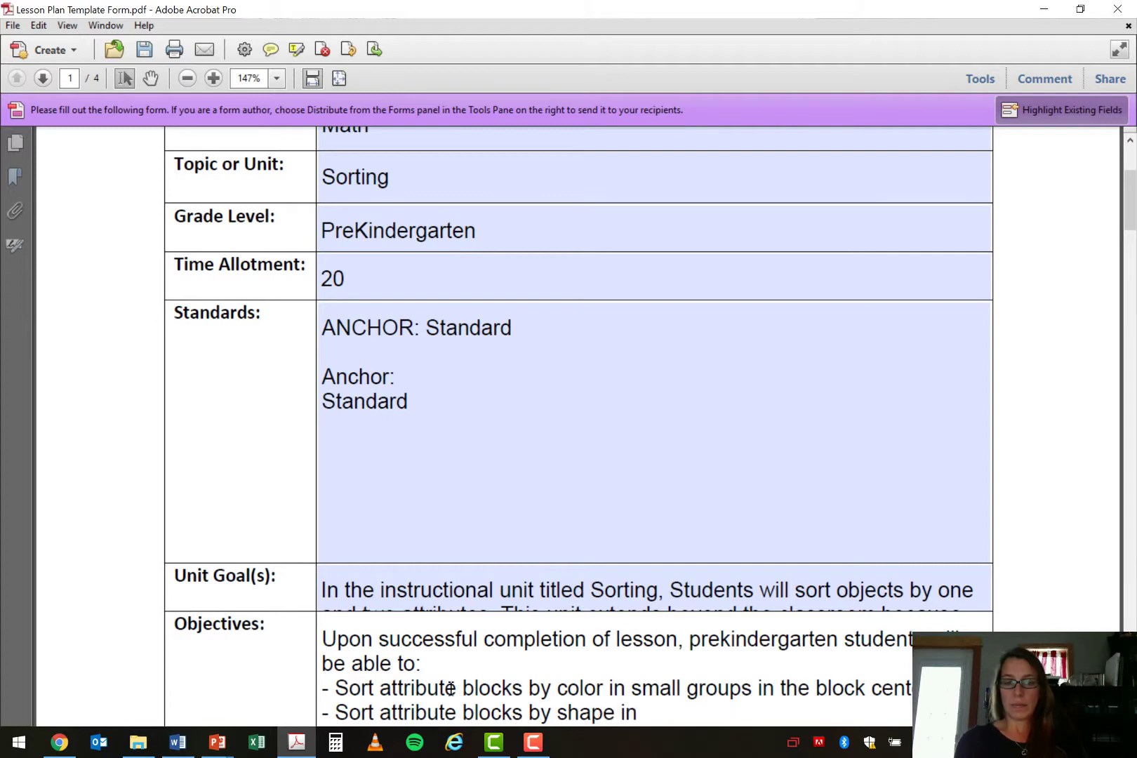
type("divi")
key("BackSpace")
key("BackSpace")
type("dividually")
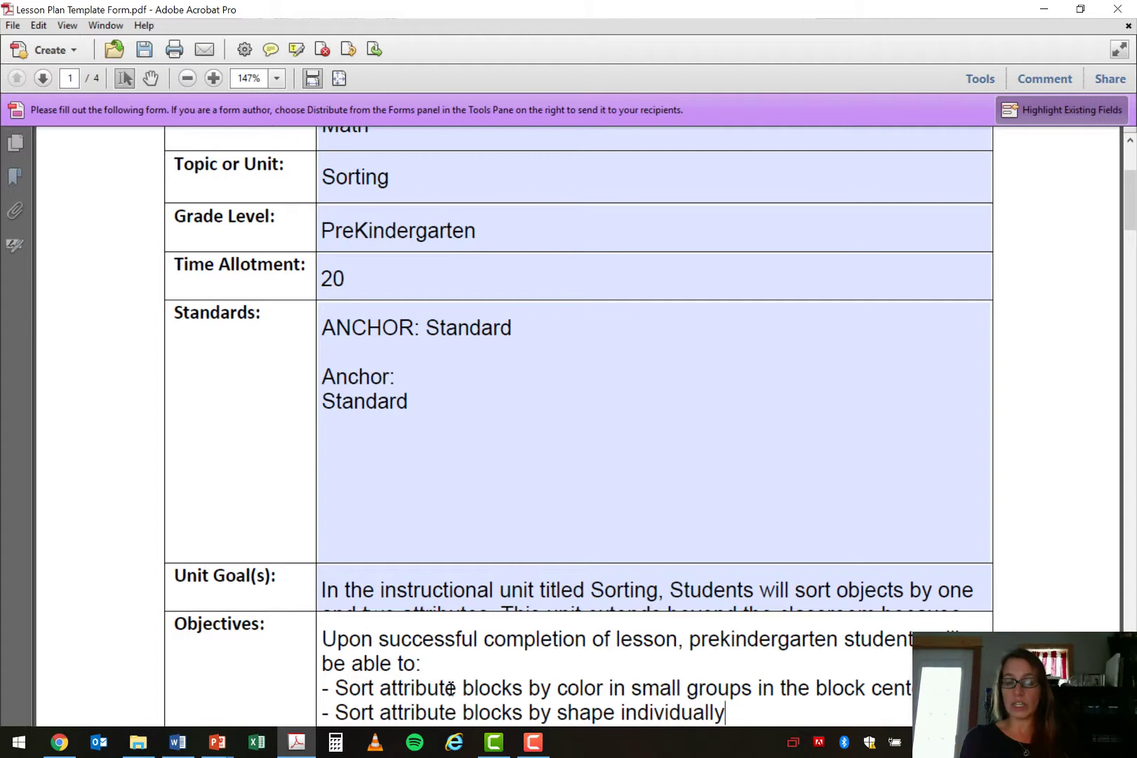
Add a third dashed objective, "Describe the rule they use to create sorting groups", and close the objectives with periods.
key("Return")
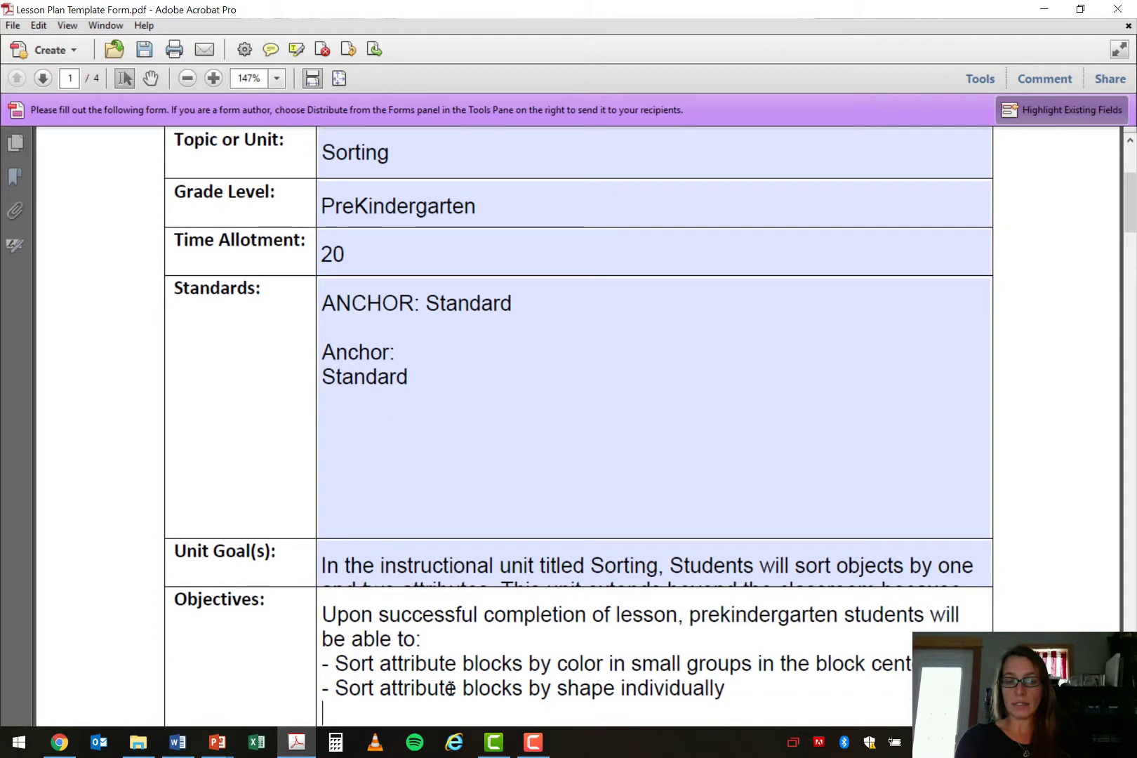
type("- Describe the")
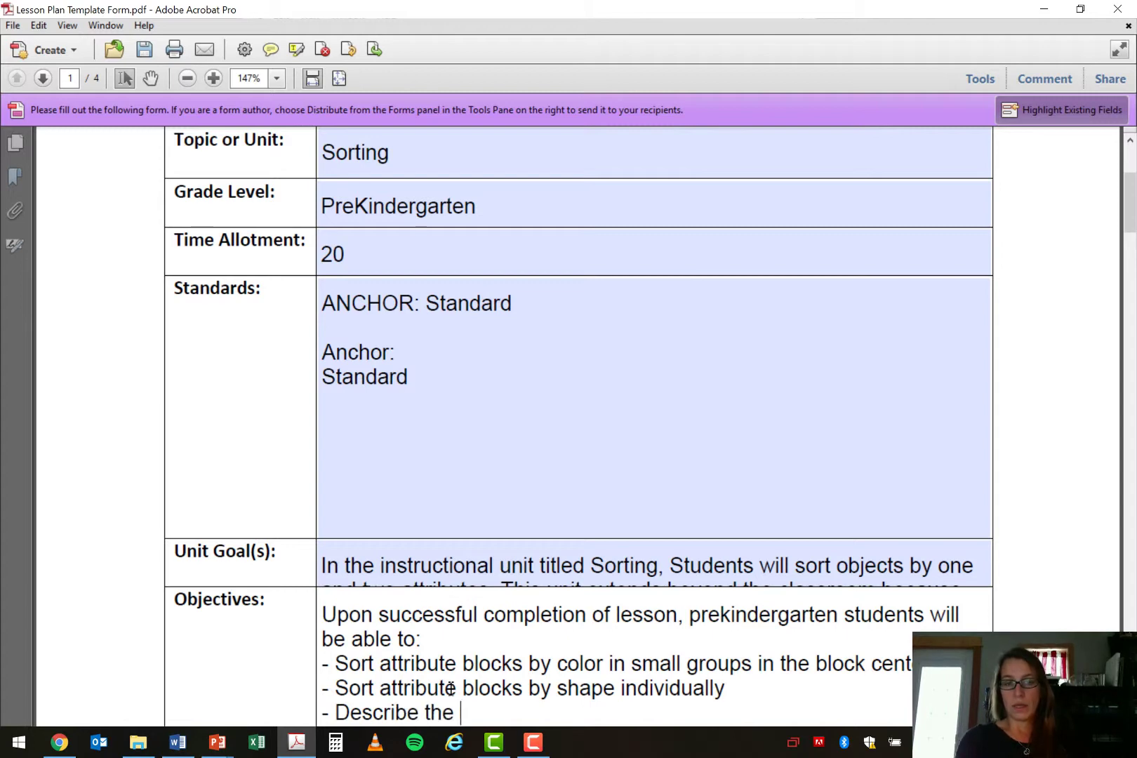
type(" rule they use to")
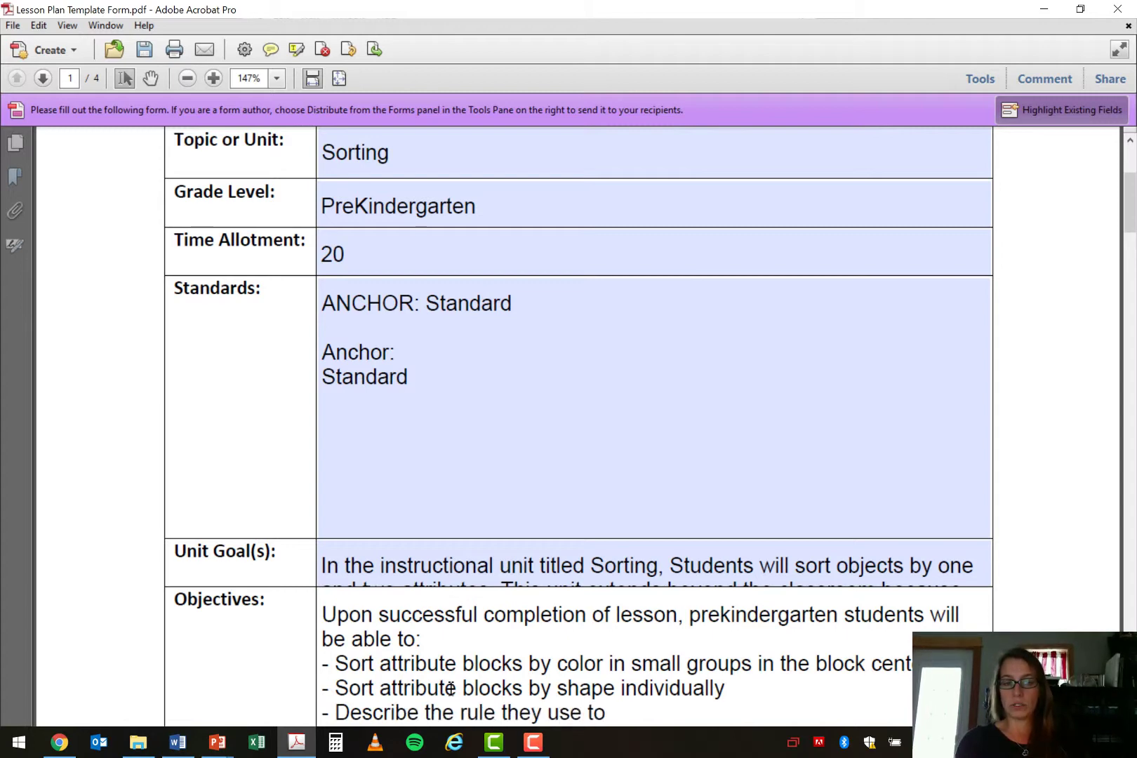
type(" create")
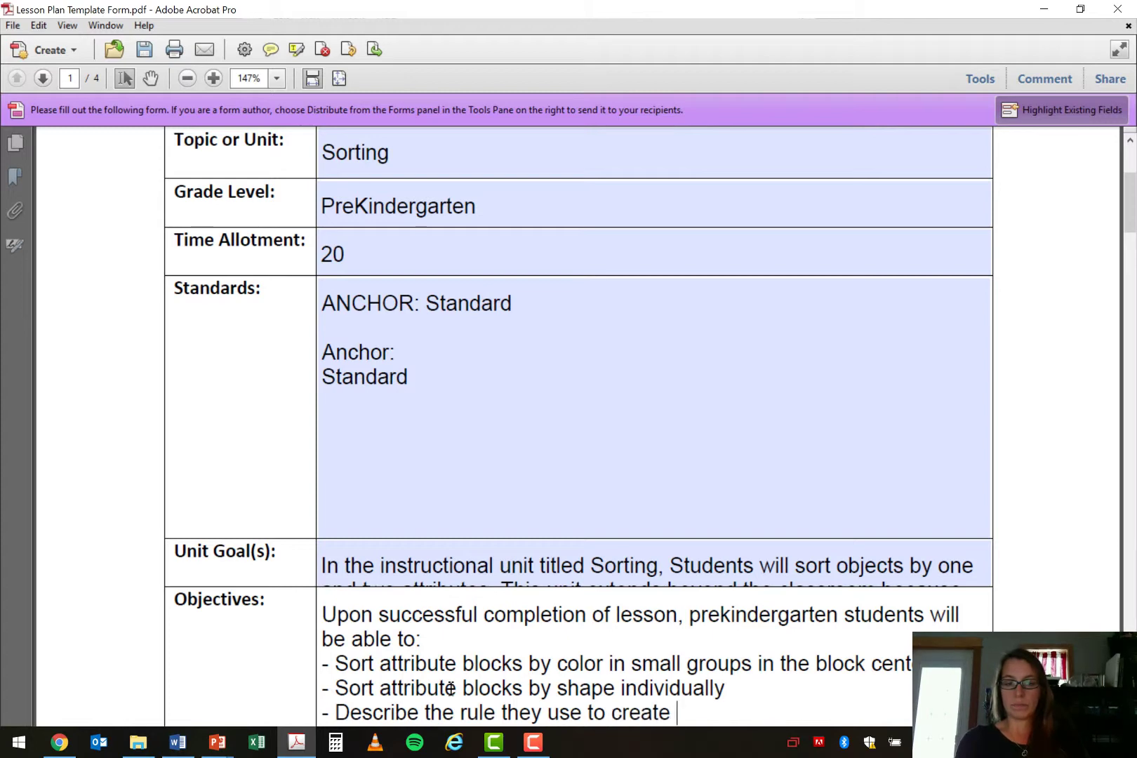
type(" sorting groups")
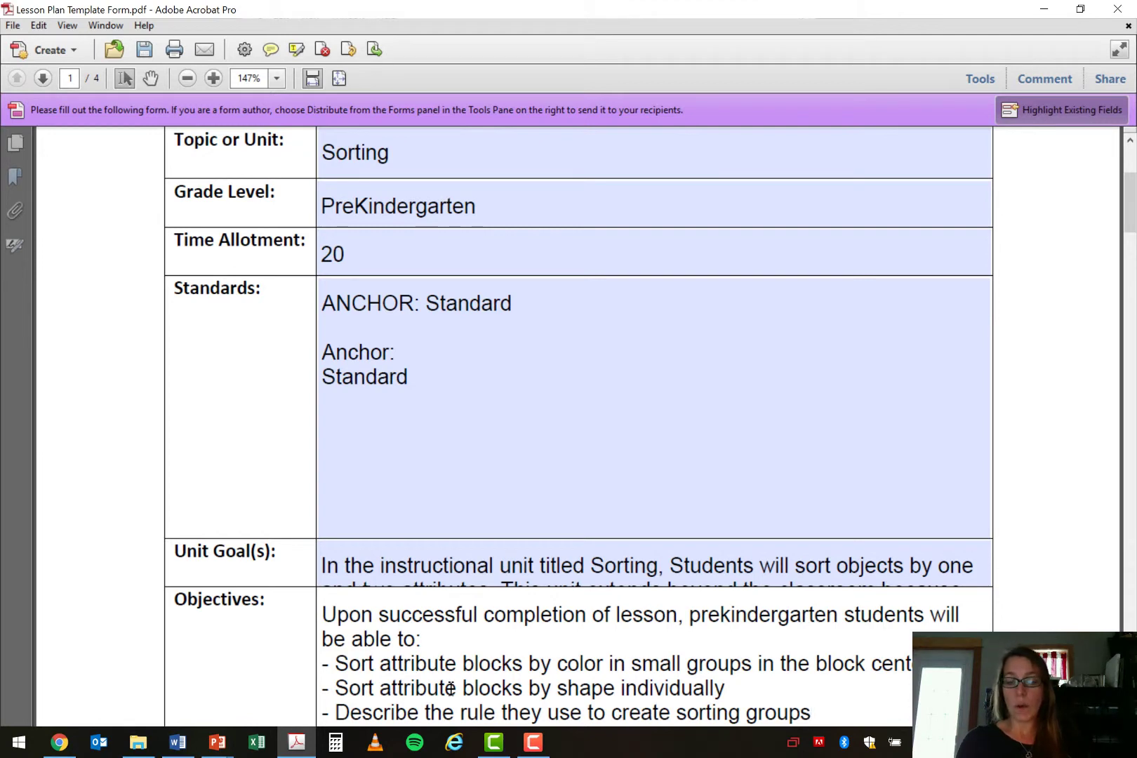
type(".")
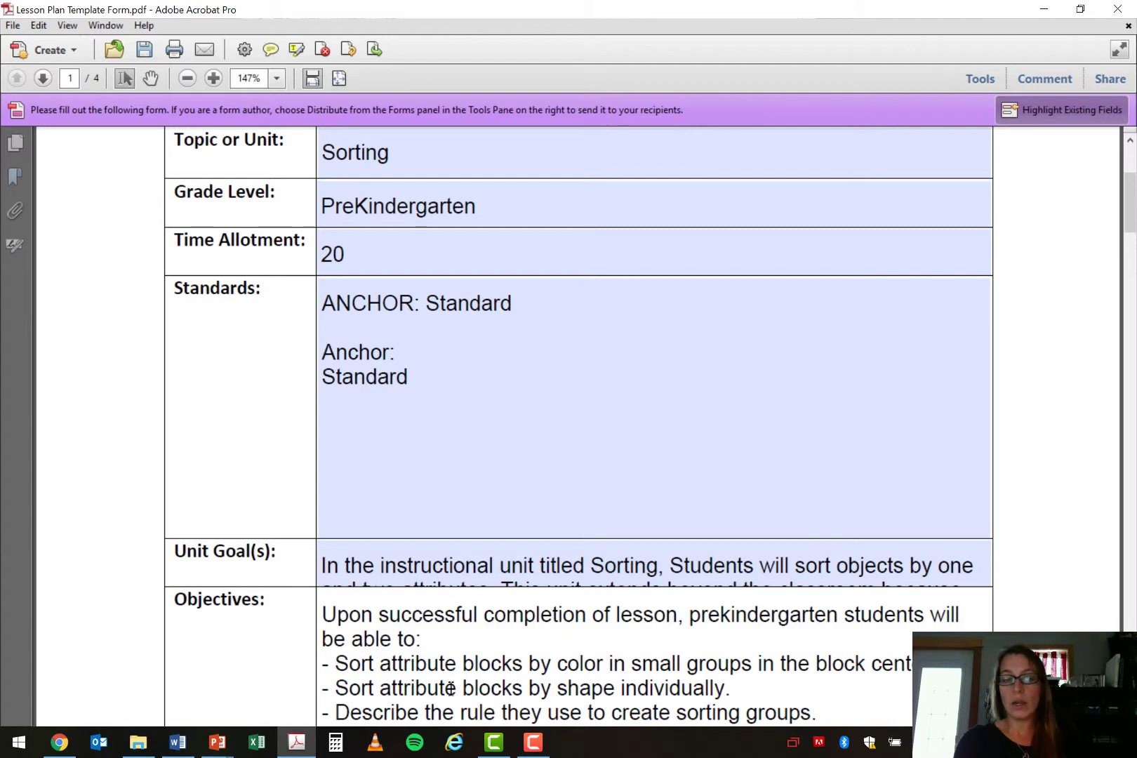
Below the dashed objectives, after a blank line, start a lettered breakdown with "A: Prekindergarten" and "B: Sorting" on separate lines.
scroll(733, 656, "down", 2)
scroll(835, 649, "down", 2)
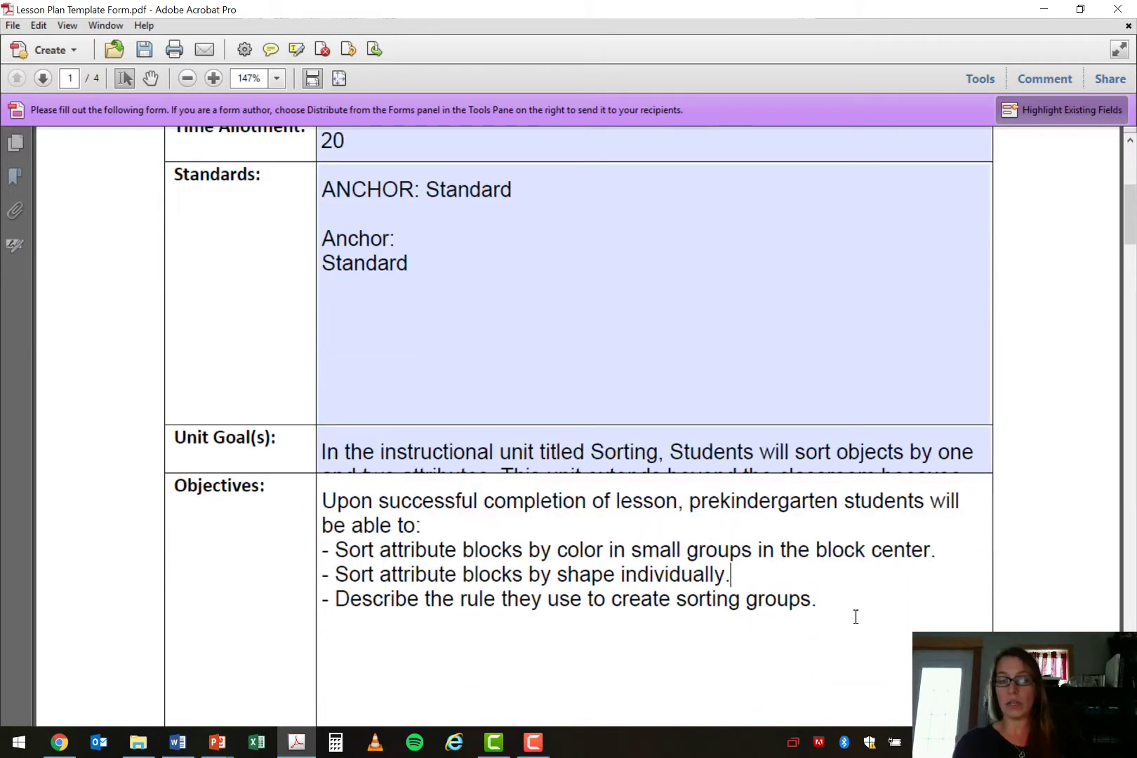
left_click(815, 593)
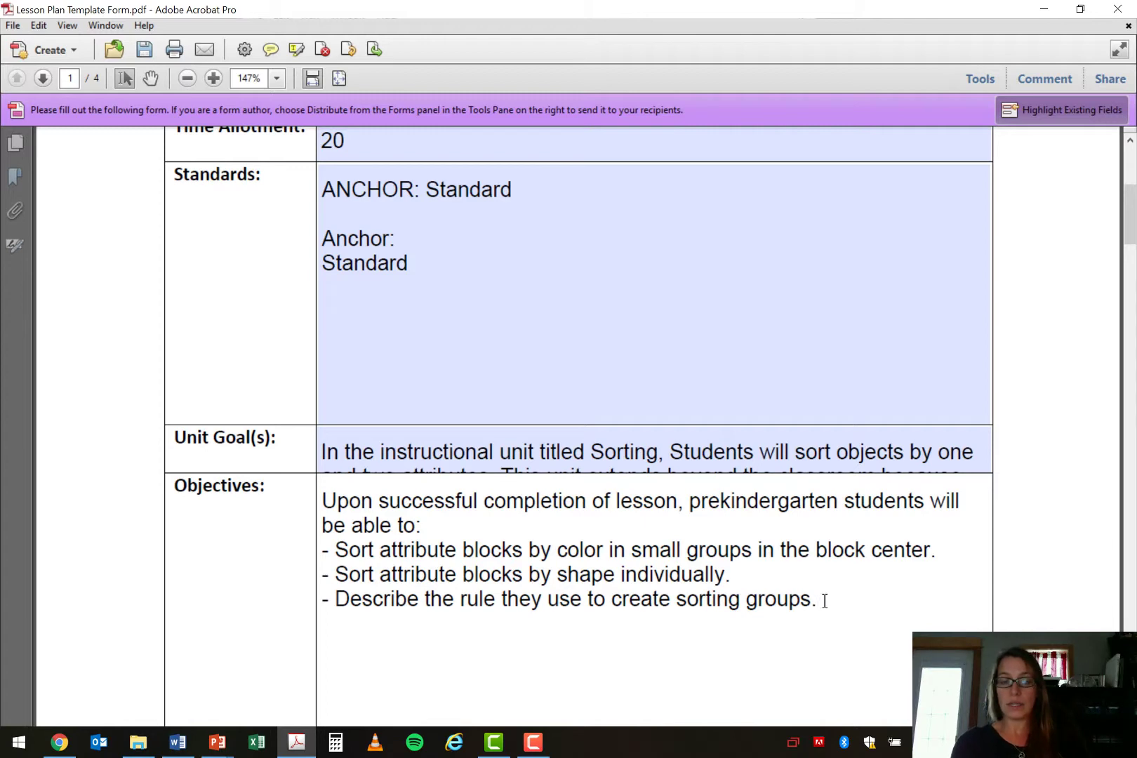
key("Return")
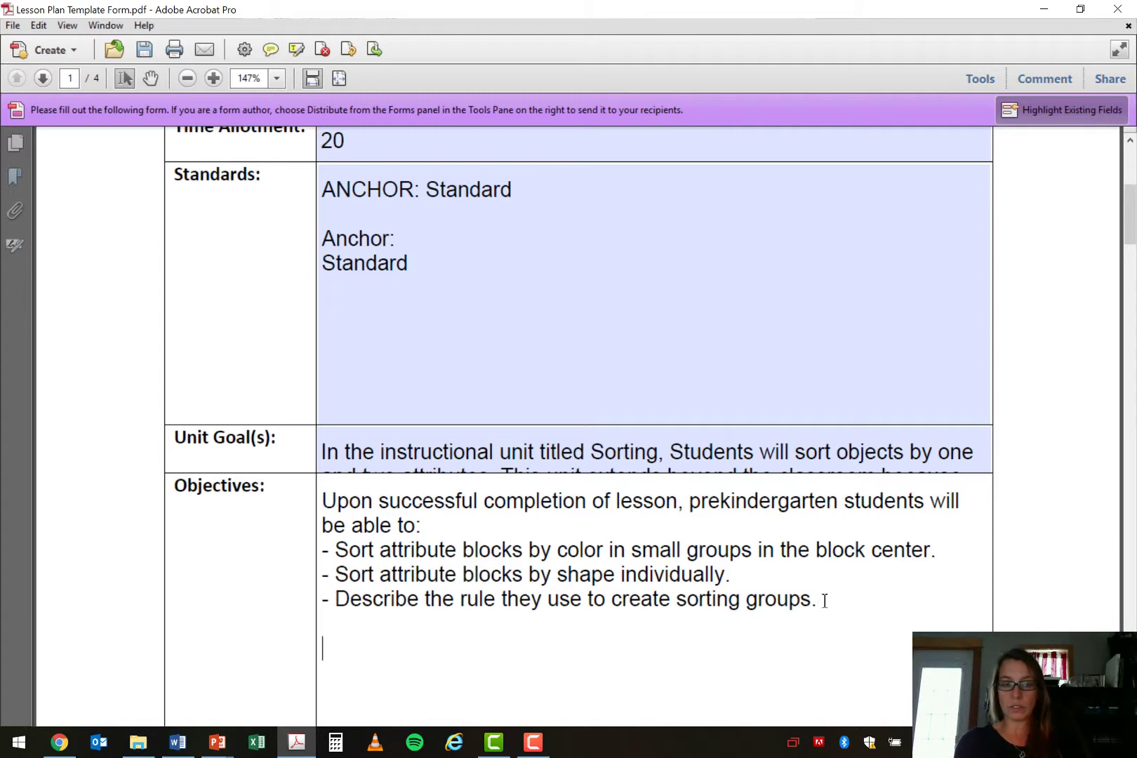
type("A: ")
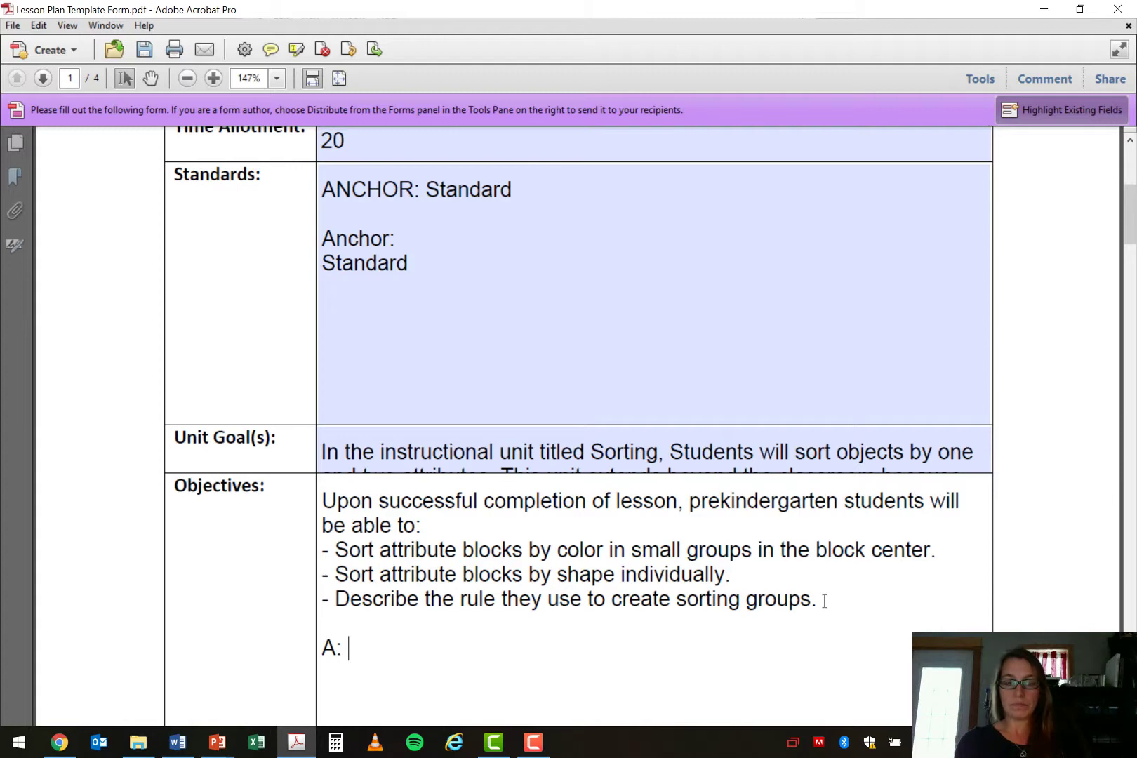
type("Prekindergar")
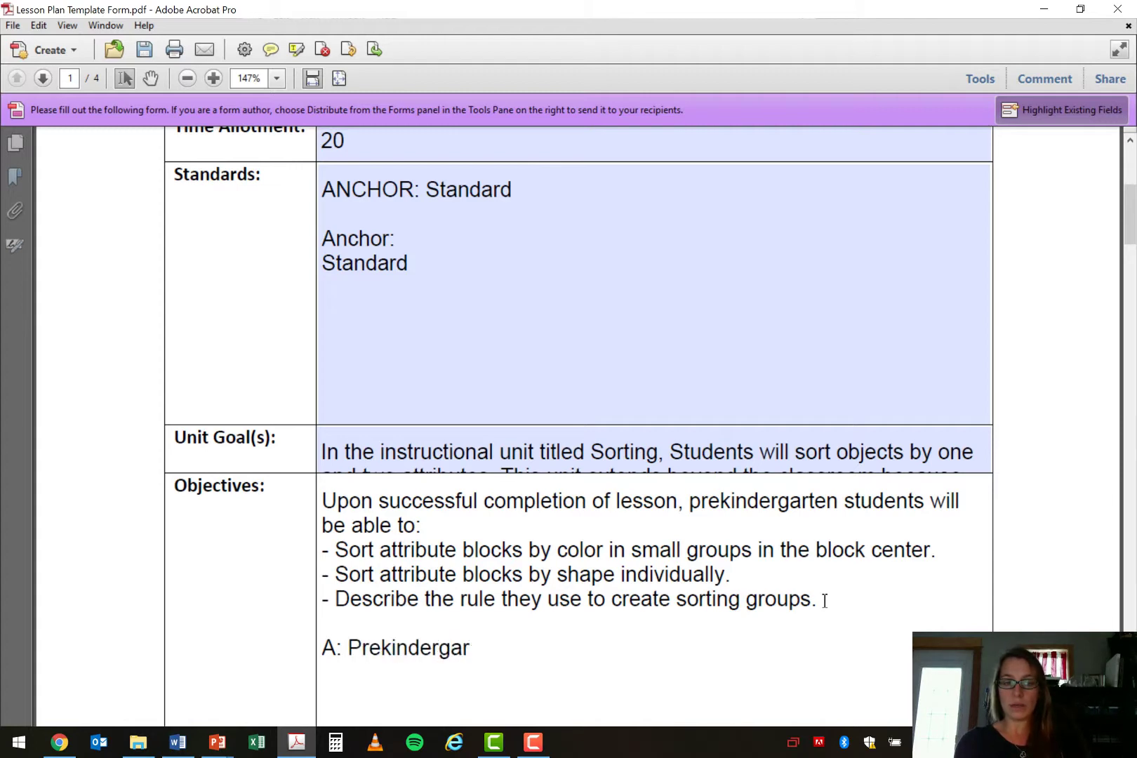
type("ten")
key("Return")
type("B: Sorting")
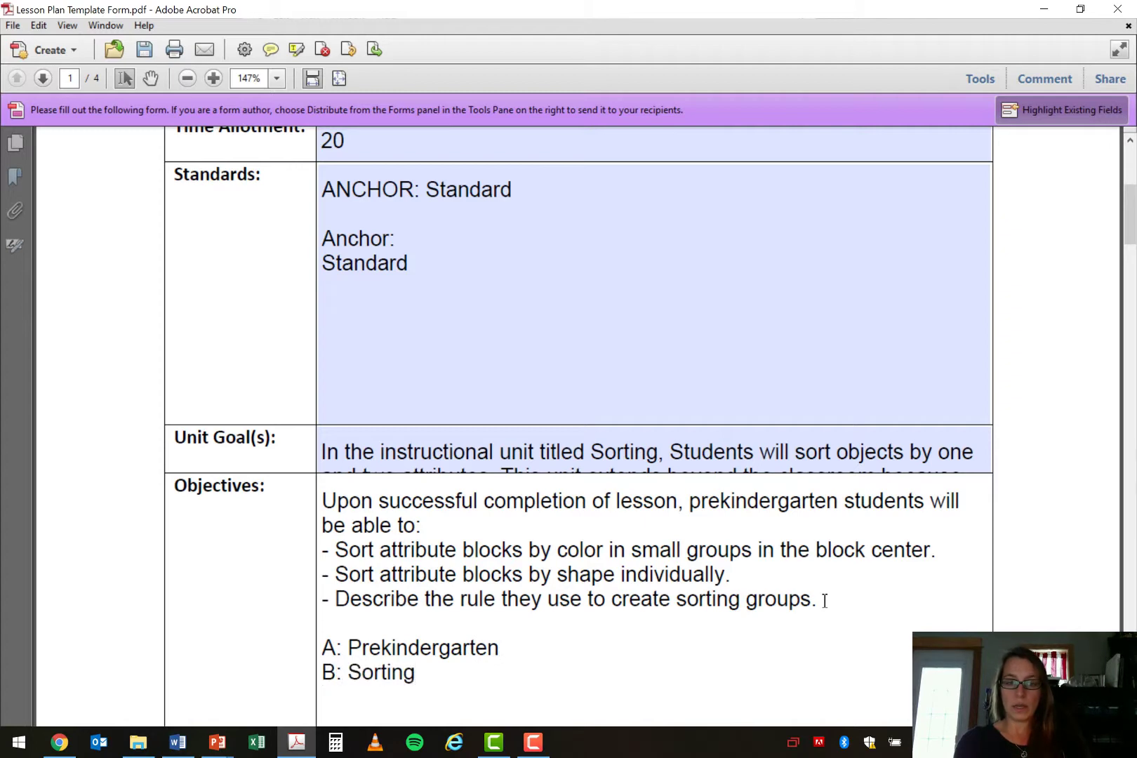
Add the line "C: Blocks in the block center in small groups" and extend line B to "Sorting by color".
key("Return")
type("Condit")
key("BackSpace")
key("BackSpace")
key("BackSpace")
key("BackSpace")
key("BackSpace")
type(": ")
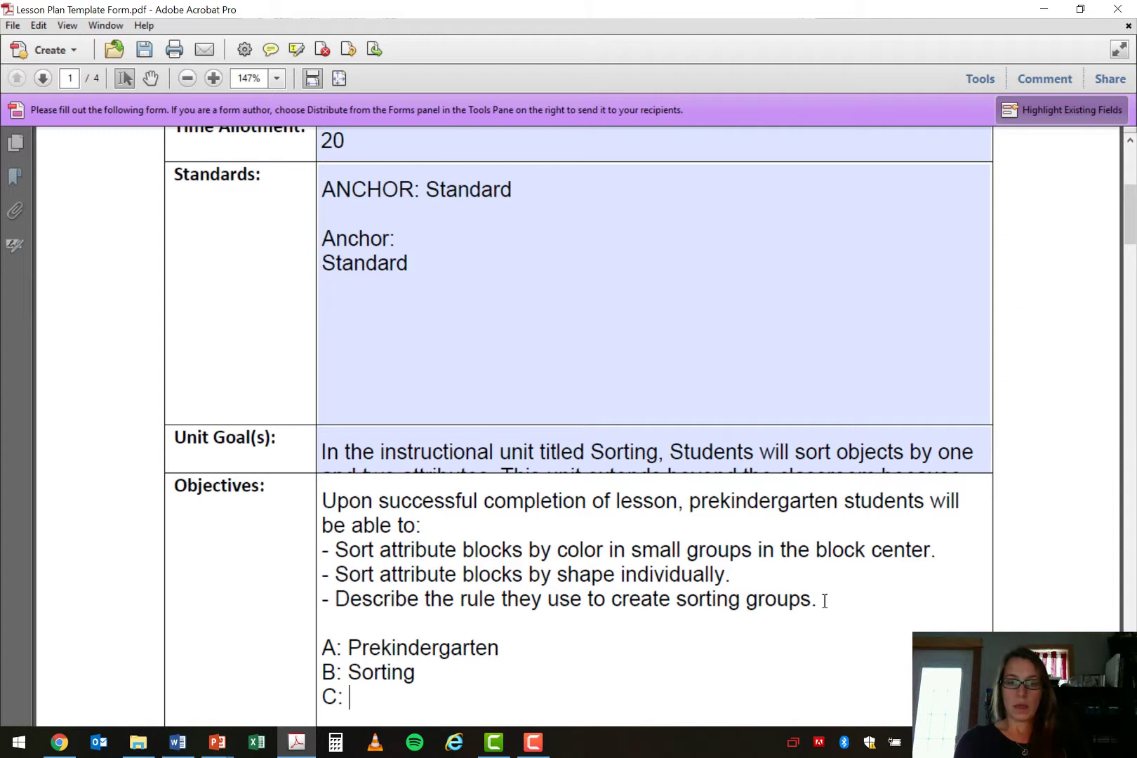
type("Blocks in the")
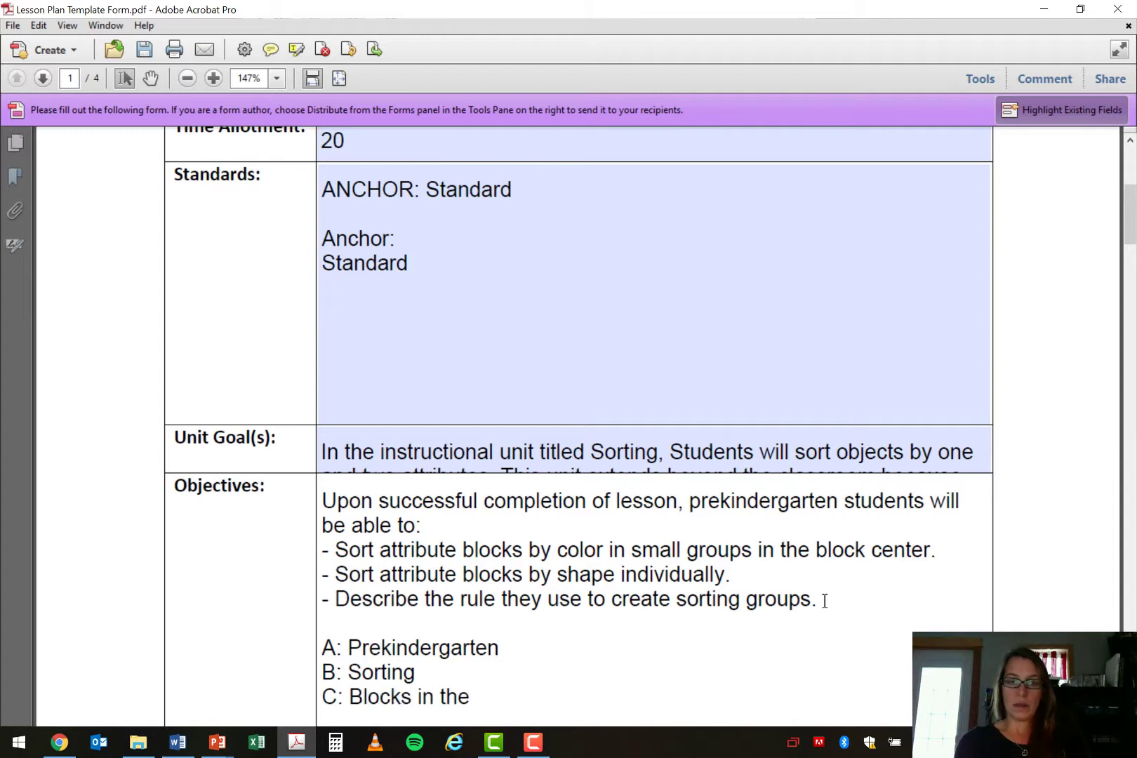
type(" block center")
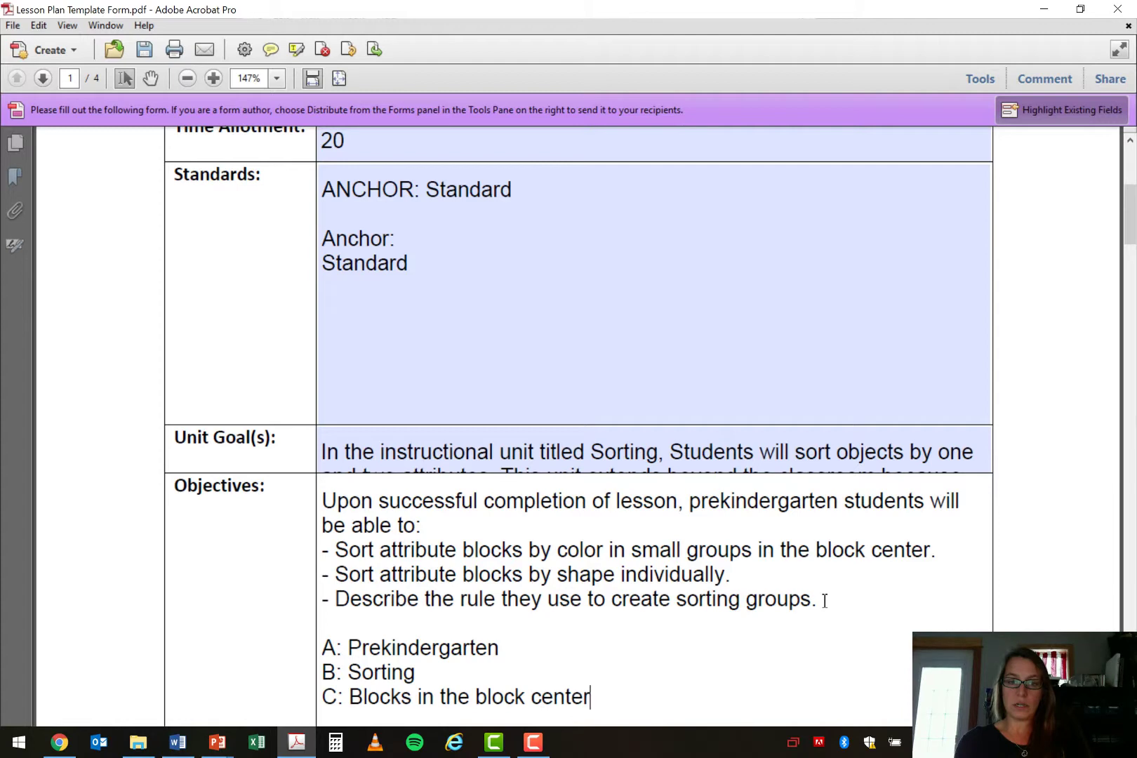
type(" in small grou")
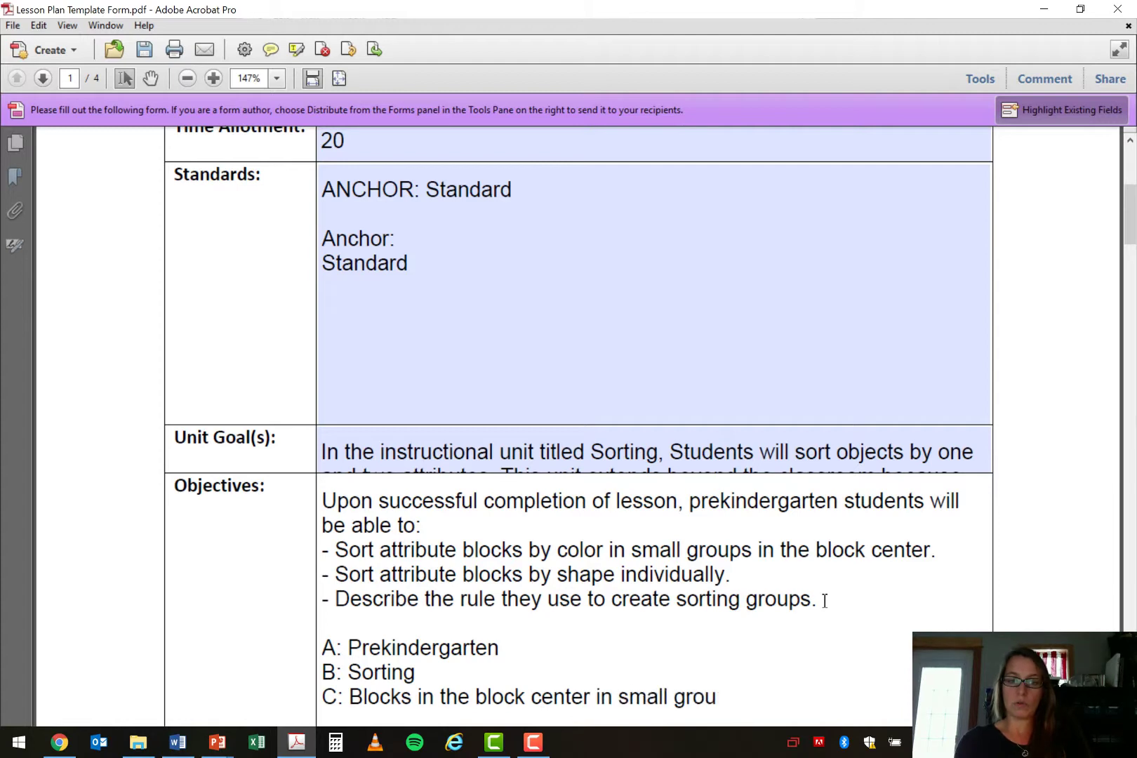
type("ps")
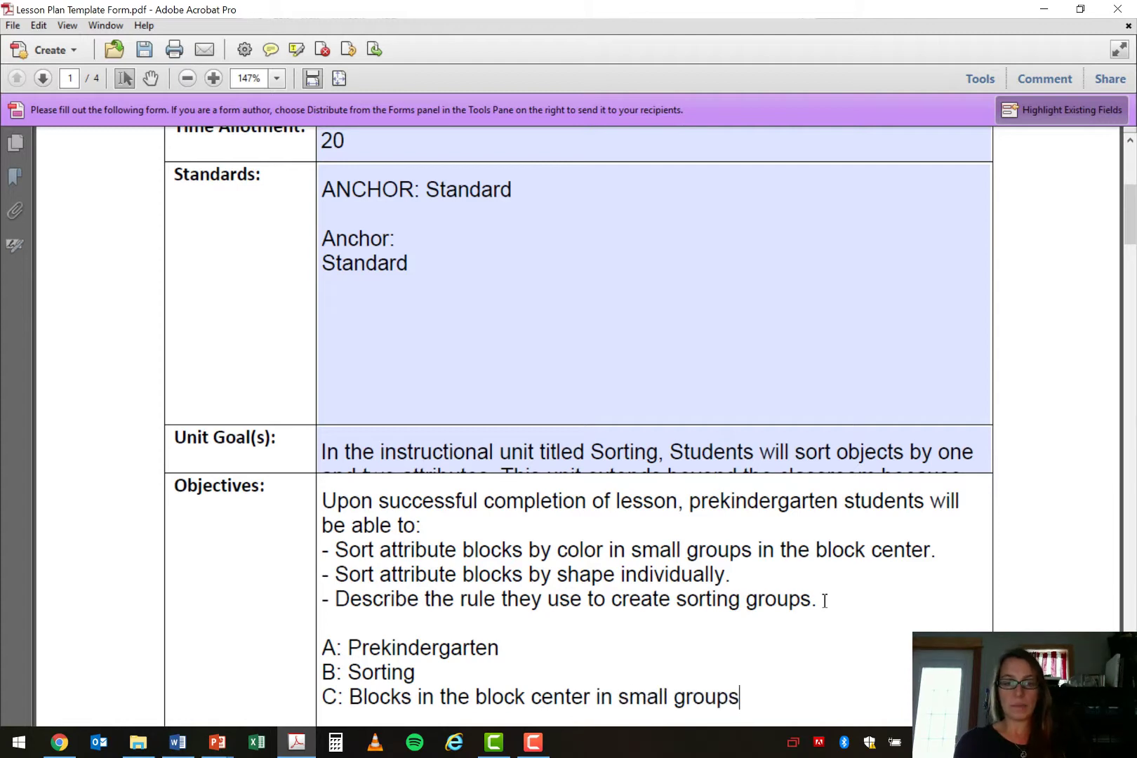
left_click(485, 672)
type("by color")
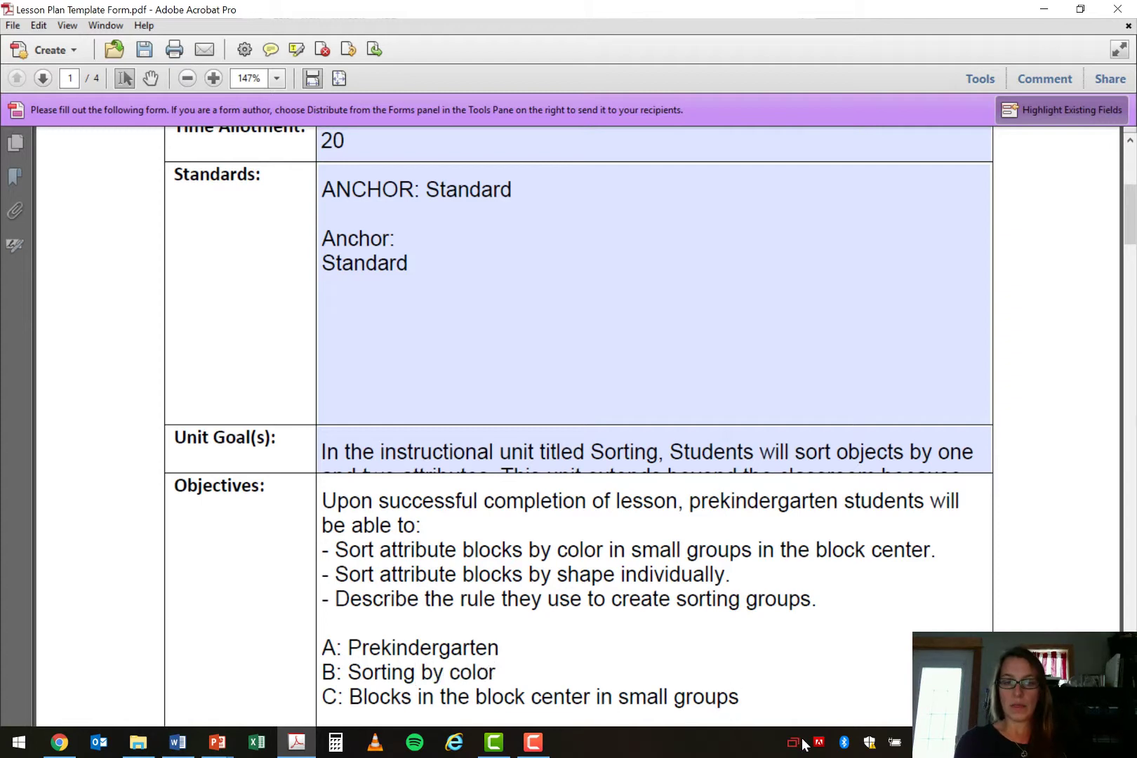
Start a second lettered breakdown after a blank line with the empty labels "A:", "B:" and "C;" on separate lines.
left_click(783, 706)
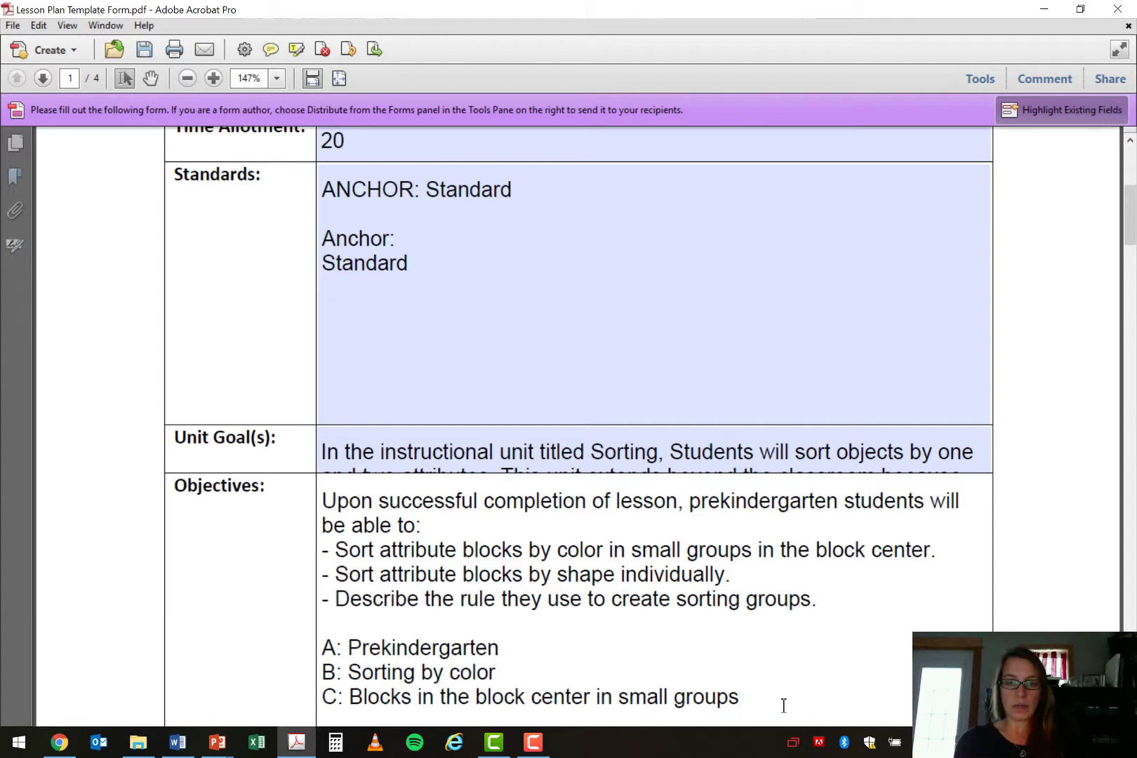
key("Return")
key("Return")
type("A:")
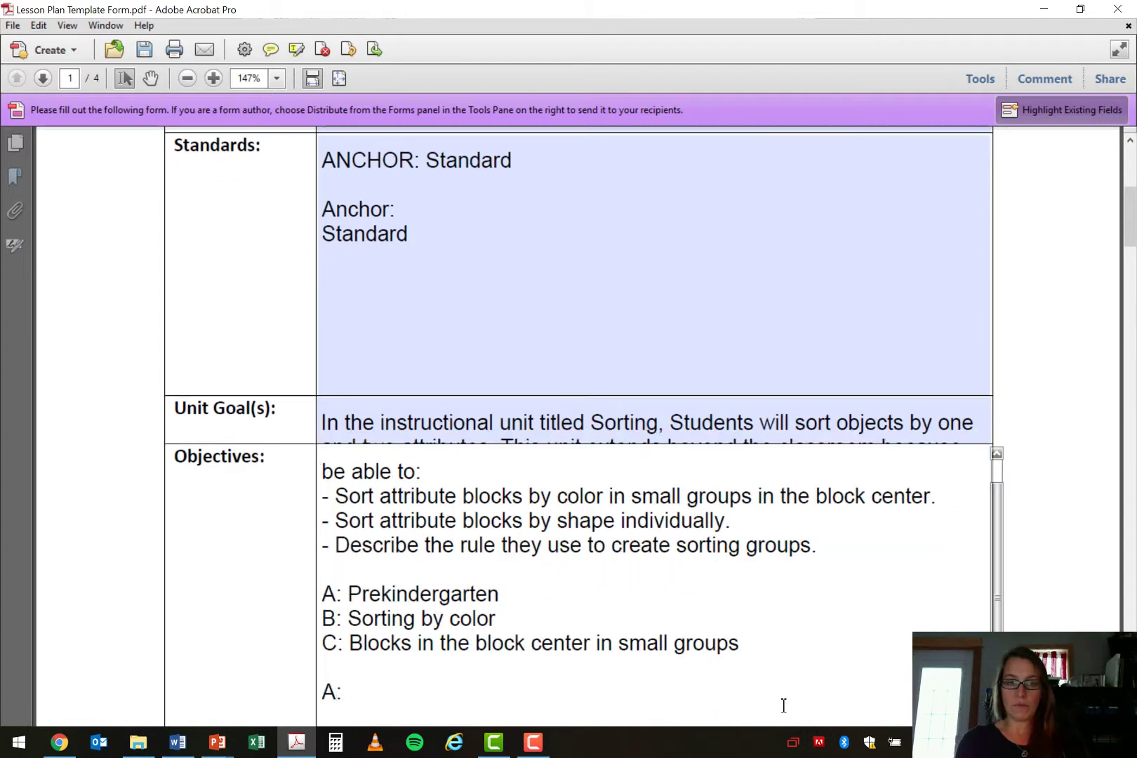
key("Return")
type("B:")
key("Return")
type("C;")
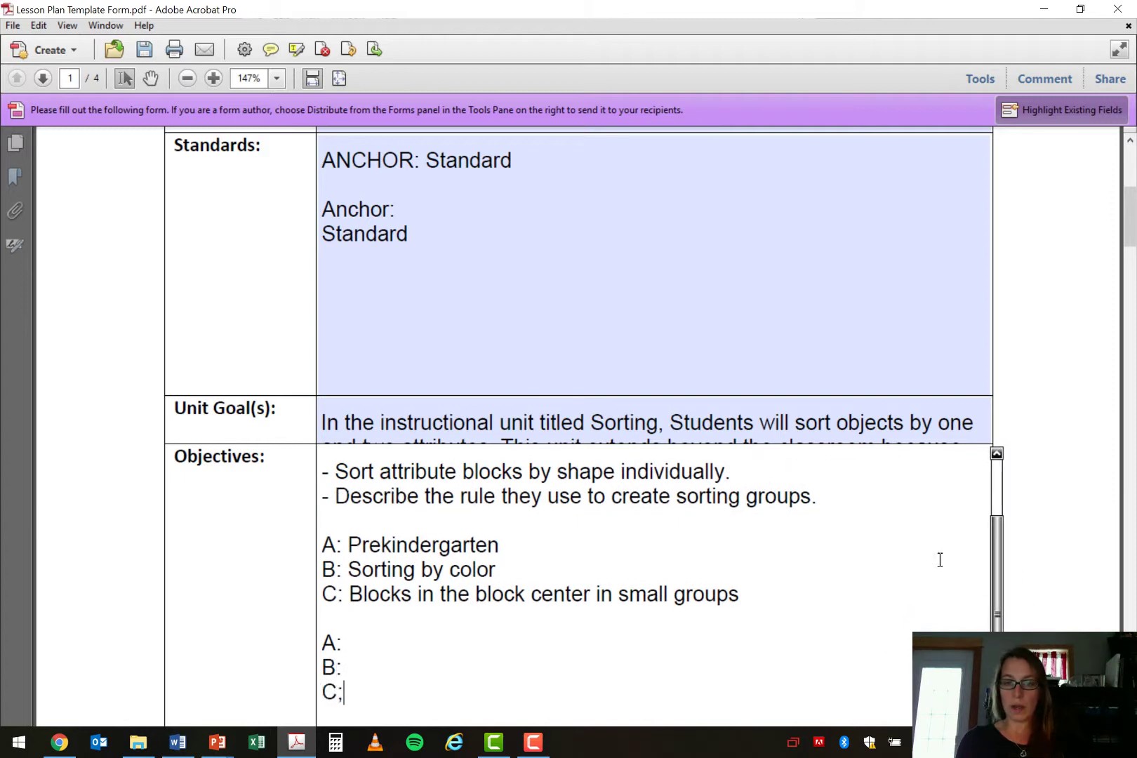
Fill in the second breakdown's A line with "Prekindergarten" and its B line with "Sorting by shapre".
left_click(377, 638)
type("Pr")
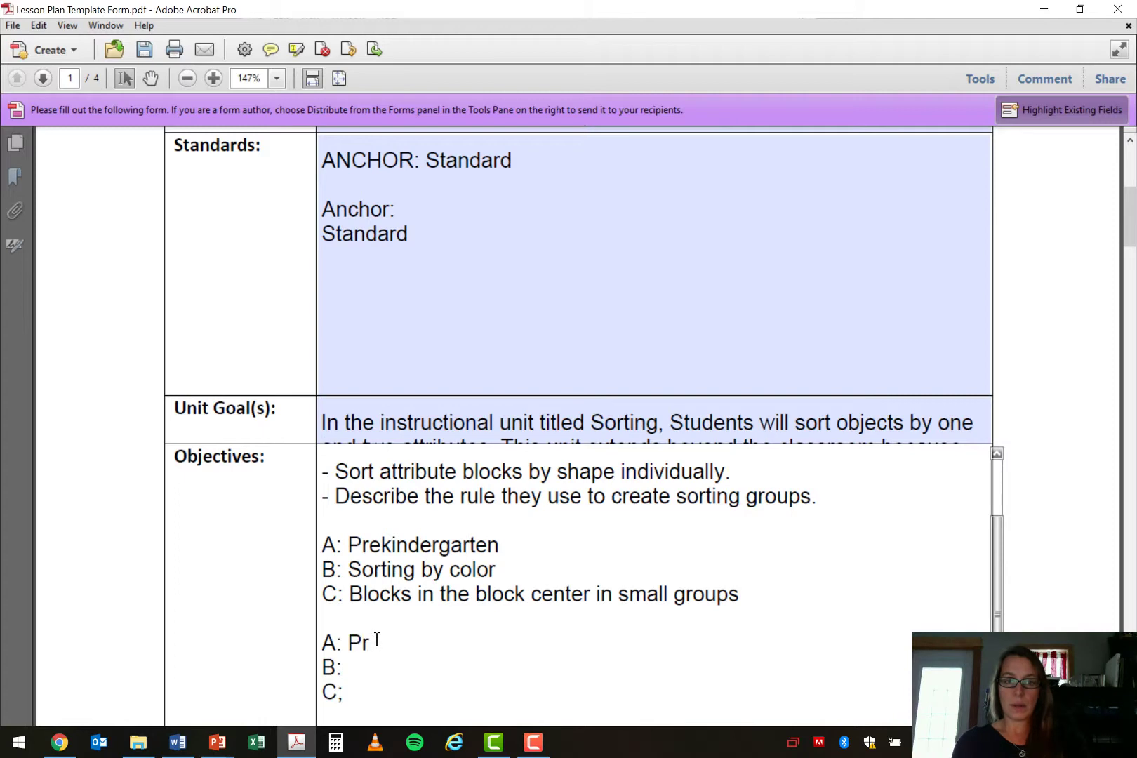
type("ekindergarten")
key("Down")
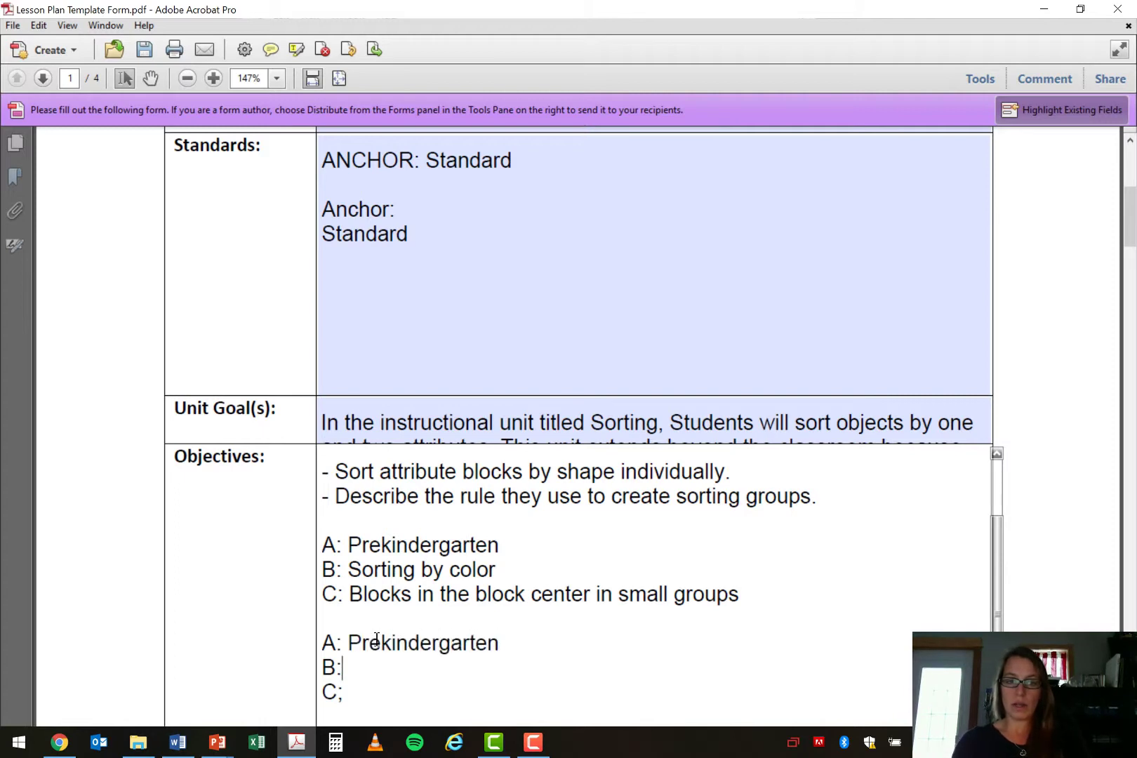
type("Sorting by shapre")
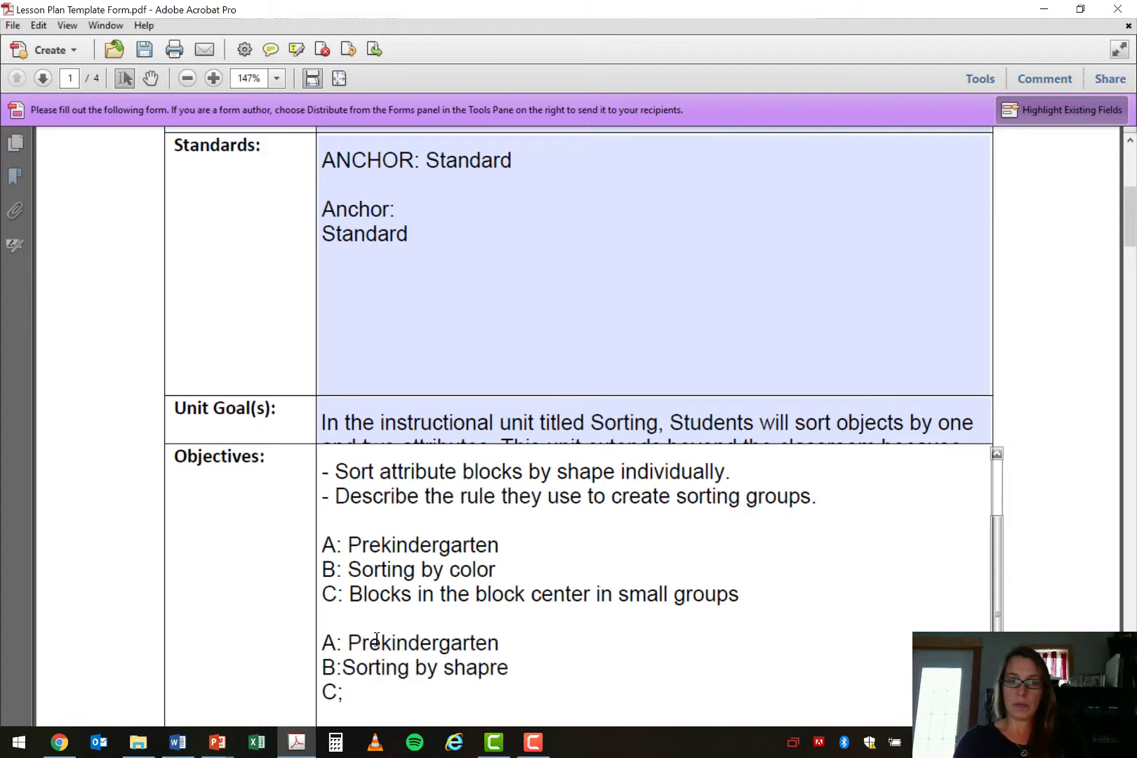
Complete the second breakdown's C line with "Blocks in the block center individually".
key("Down")
type("Blocks in")
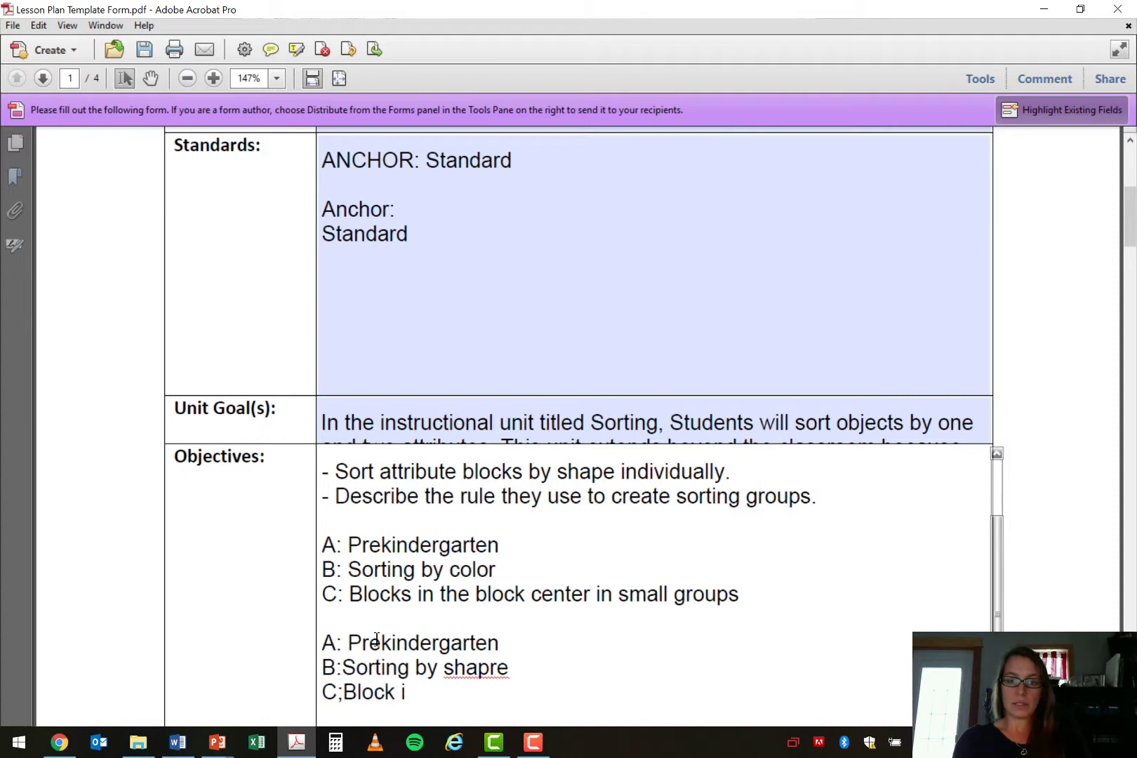
key("BackSpace")
key("BackSpace")
key("BackSpace")
type("s ")
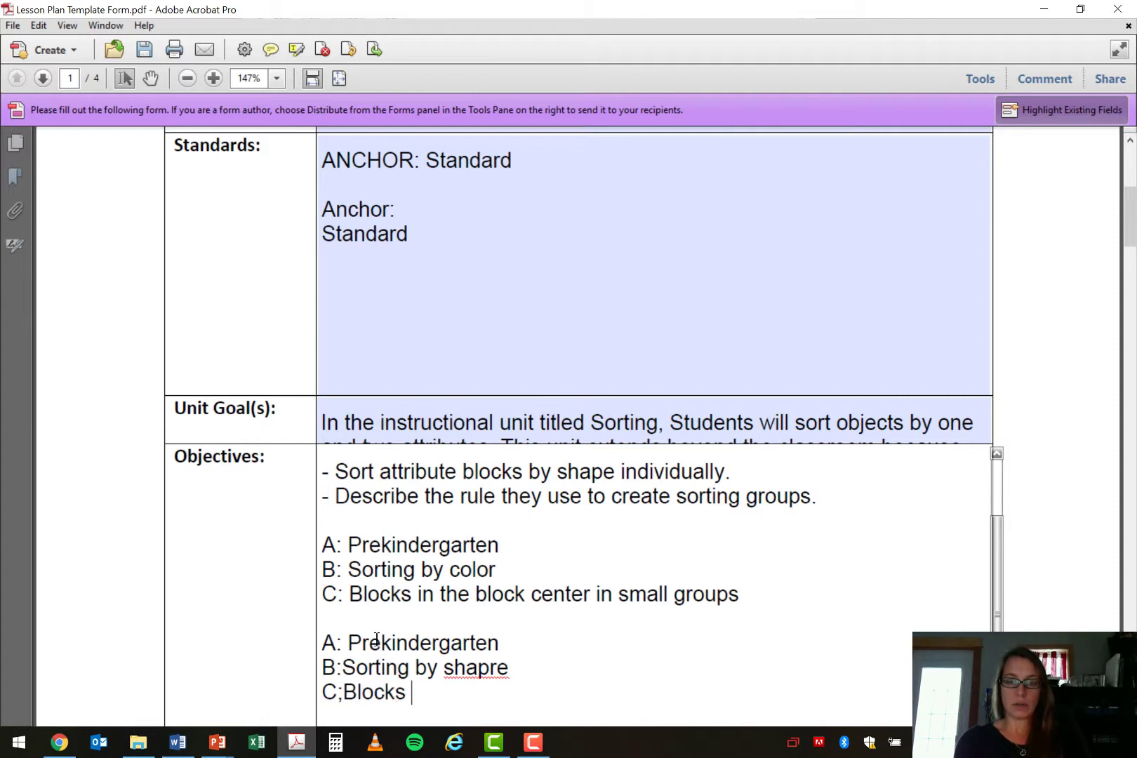
type("in the block c")
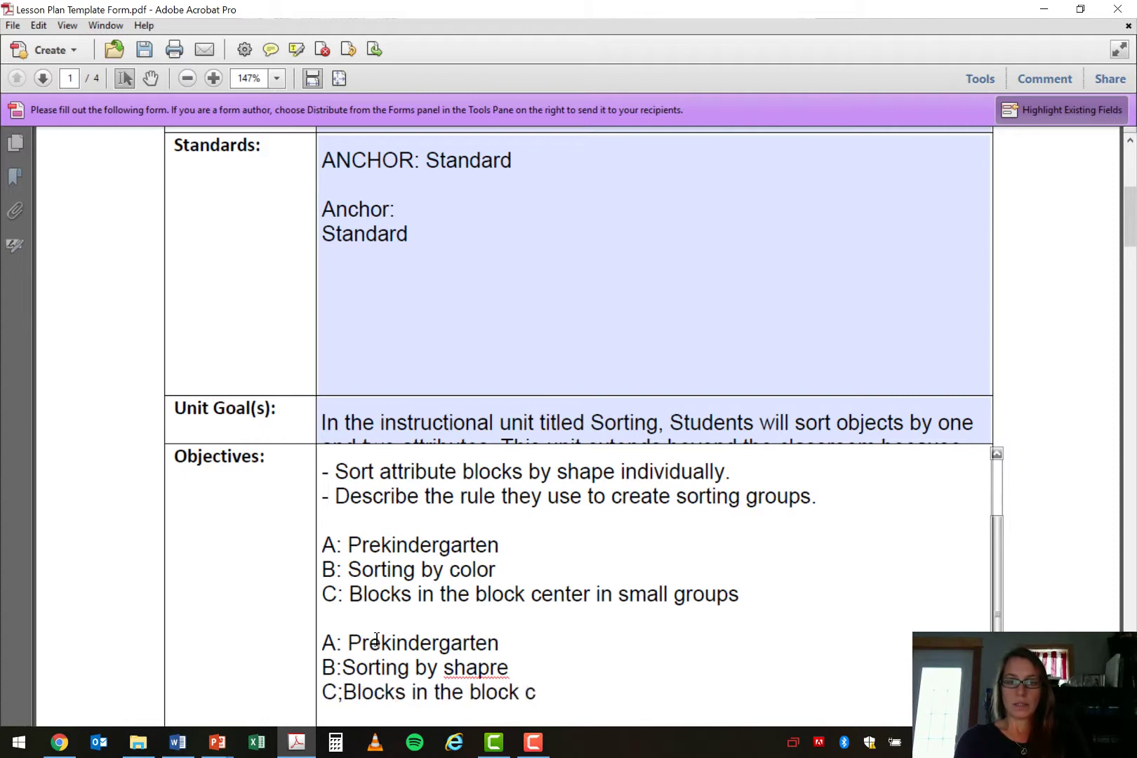
type("enter individually")
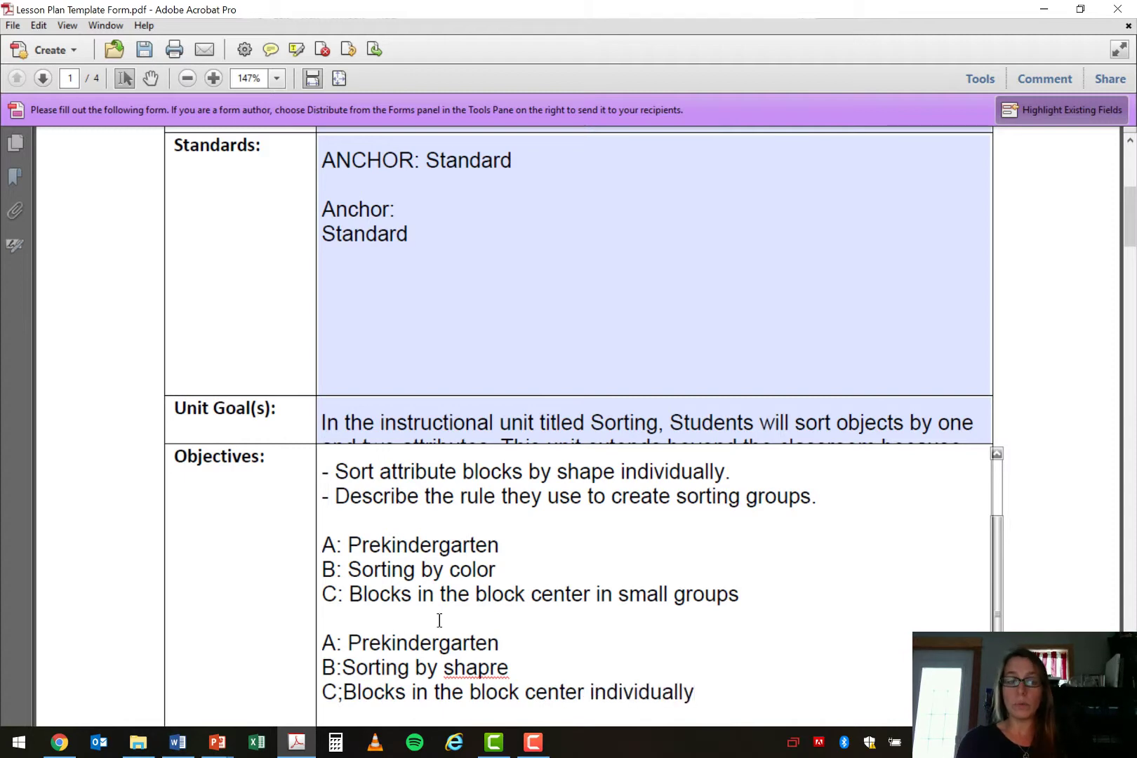
Review the Objectives field from its first line and highlight part of the first lettered breakdown.
scroll(437, 619, "up", 3)
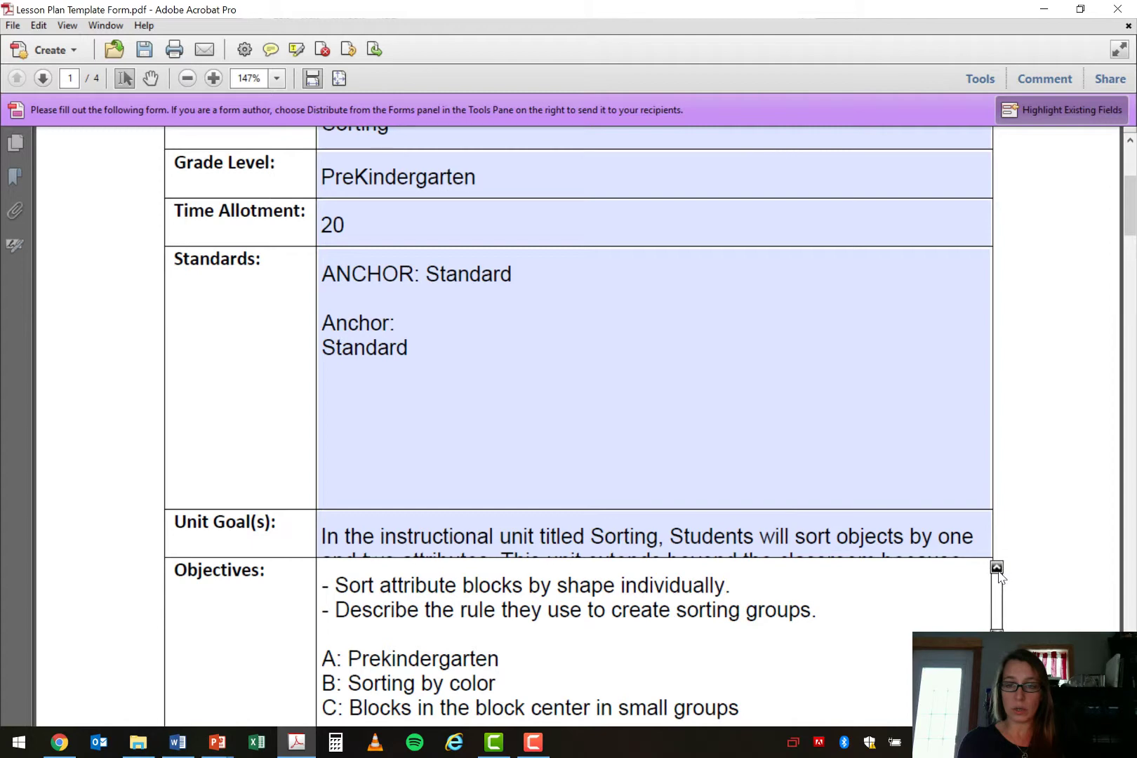
left_click(997, 569)
left_click(997, 568)
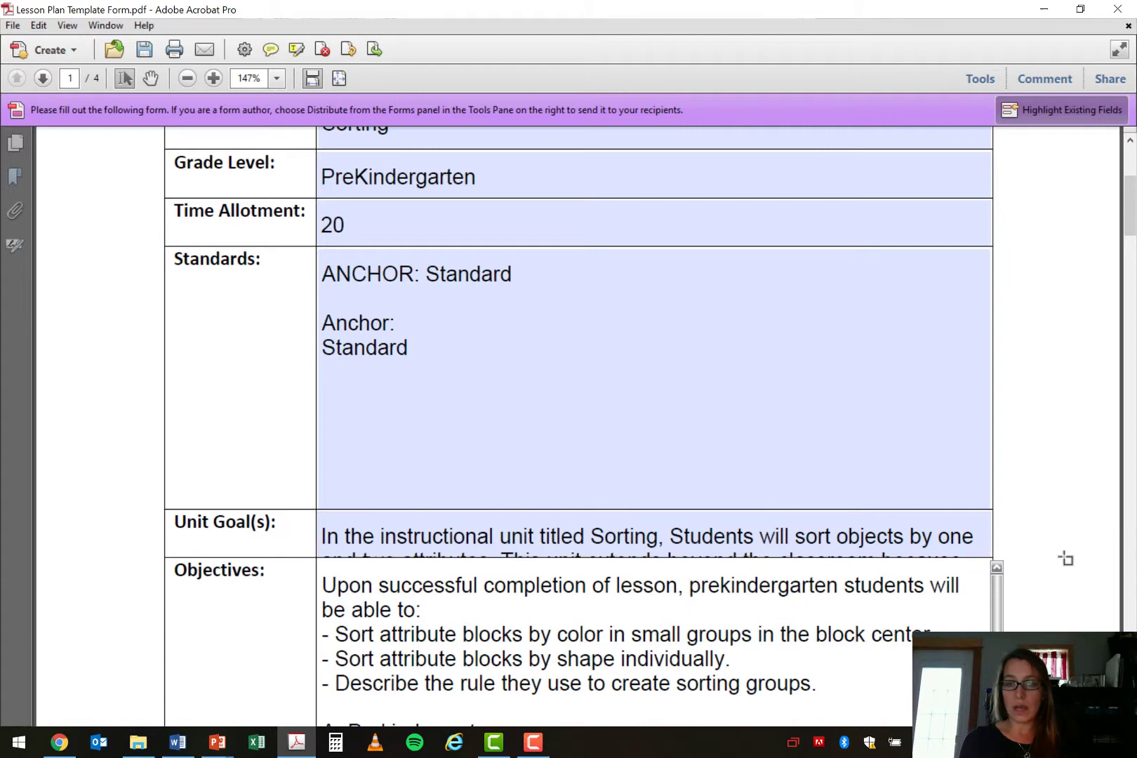
scroll(1065, 562, "down", 3)
left_click(603, 592)
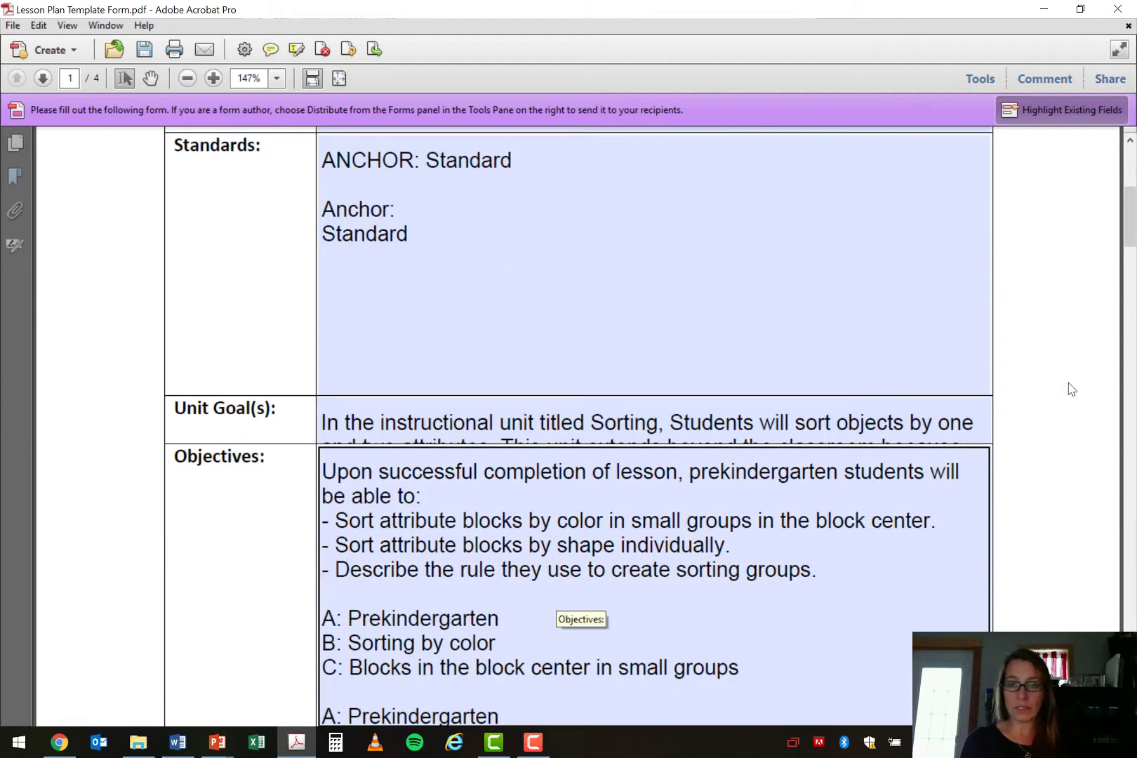
scroll(1131, 225, "down", 4)
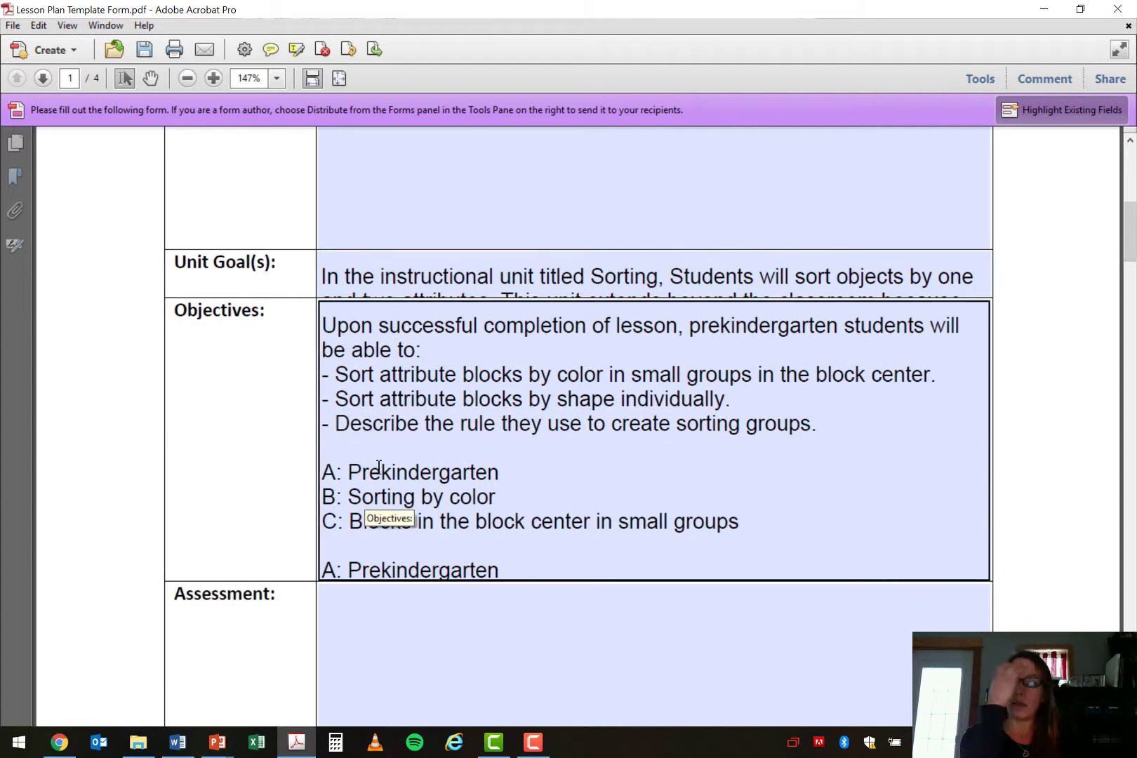
left_click_drag(379, 469, 380, 510)
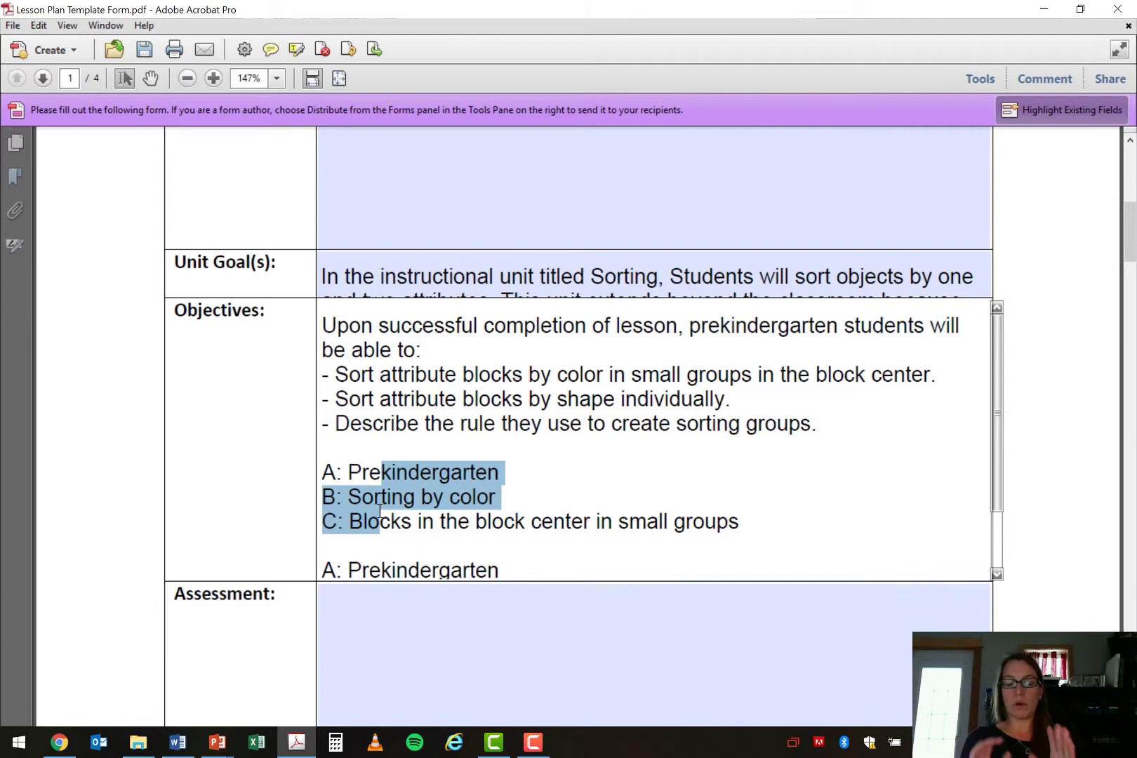
Enter "Children will sort at least 90% of the blocks correctly." in the Assessment field.
left_click(431, 647)
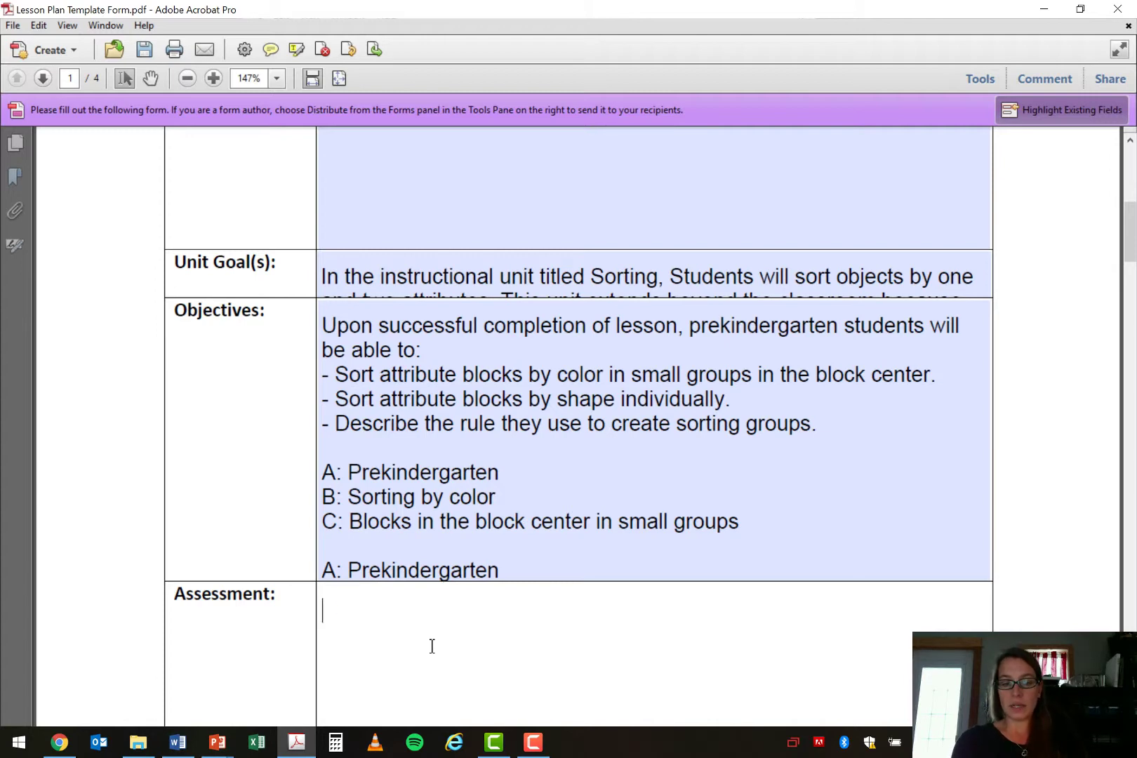
type("Children will sort")
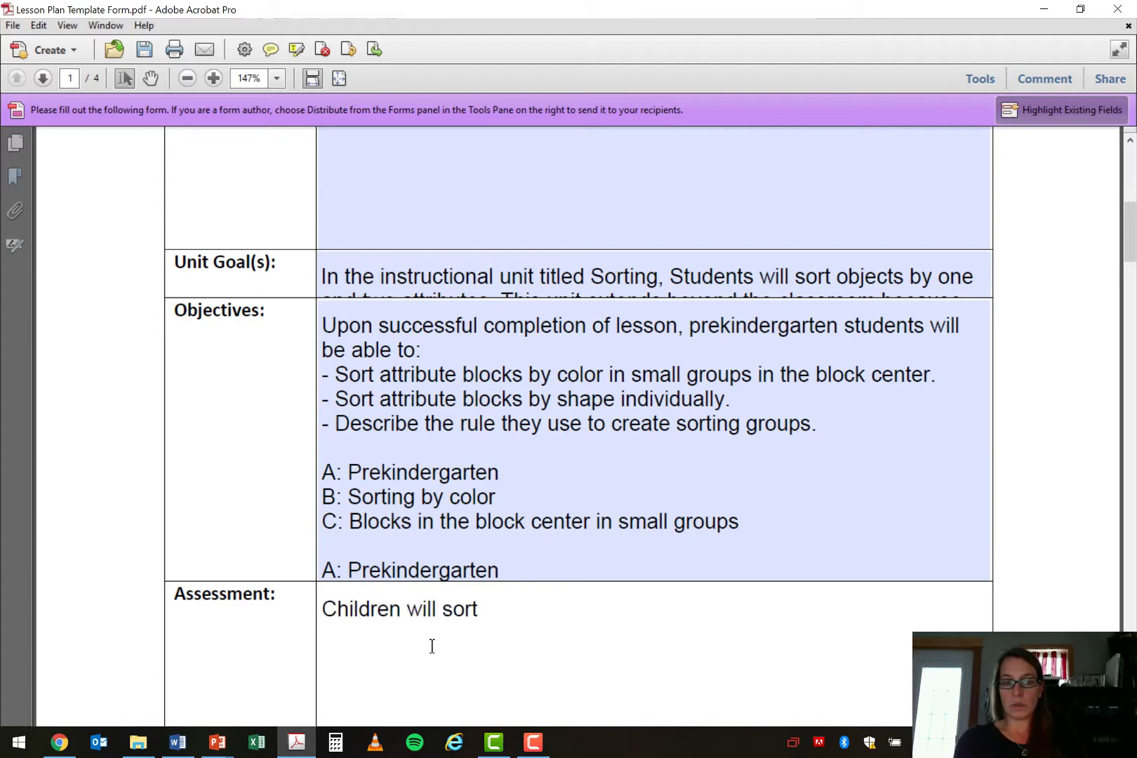
type(" at least 90")
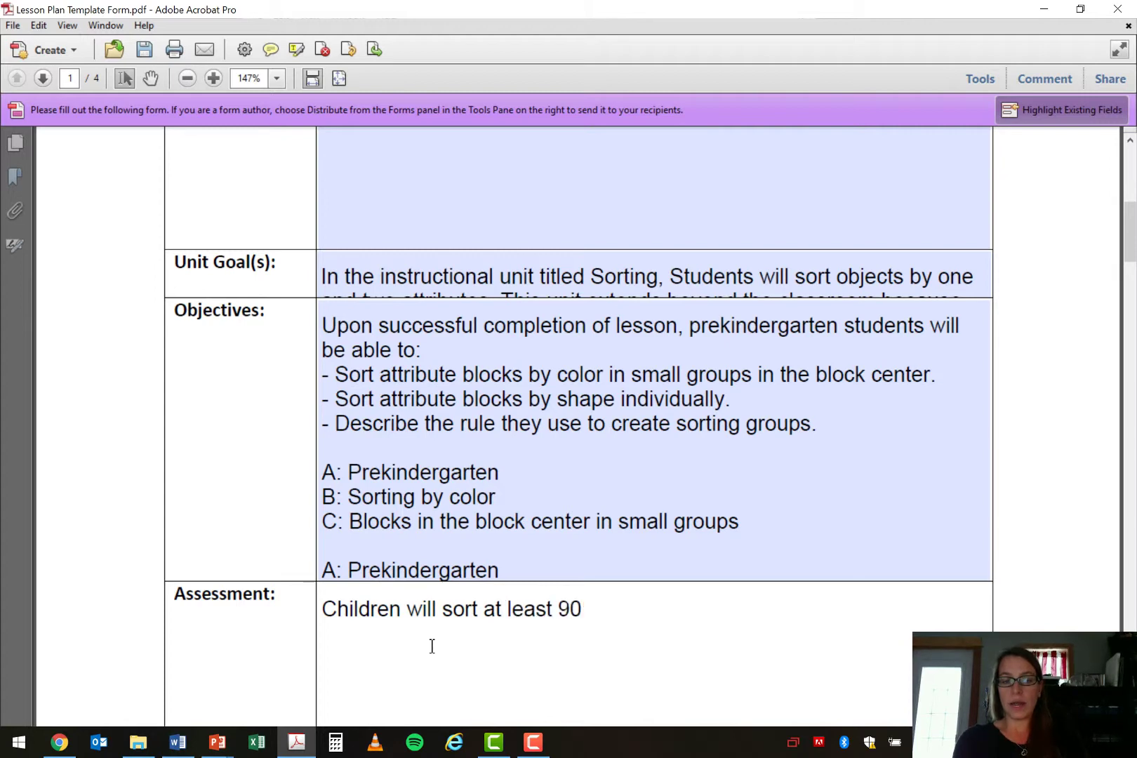
type("% of the blocks correctly.")
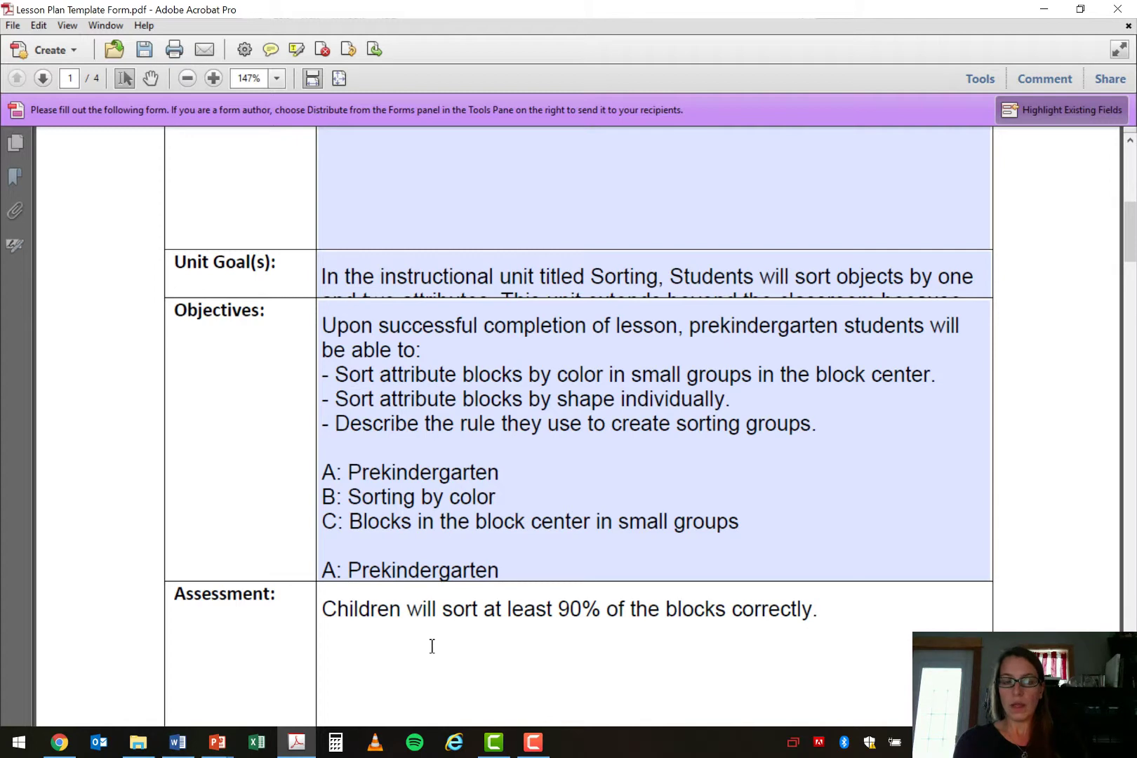
Add a second Assessment criterion after a blank line: "Children will be able to define a sorting rule verbally to an adult.".
key("Return")
key("Return")
type("Children will be")
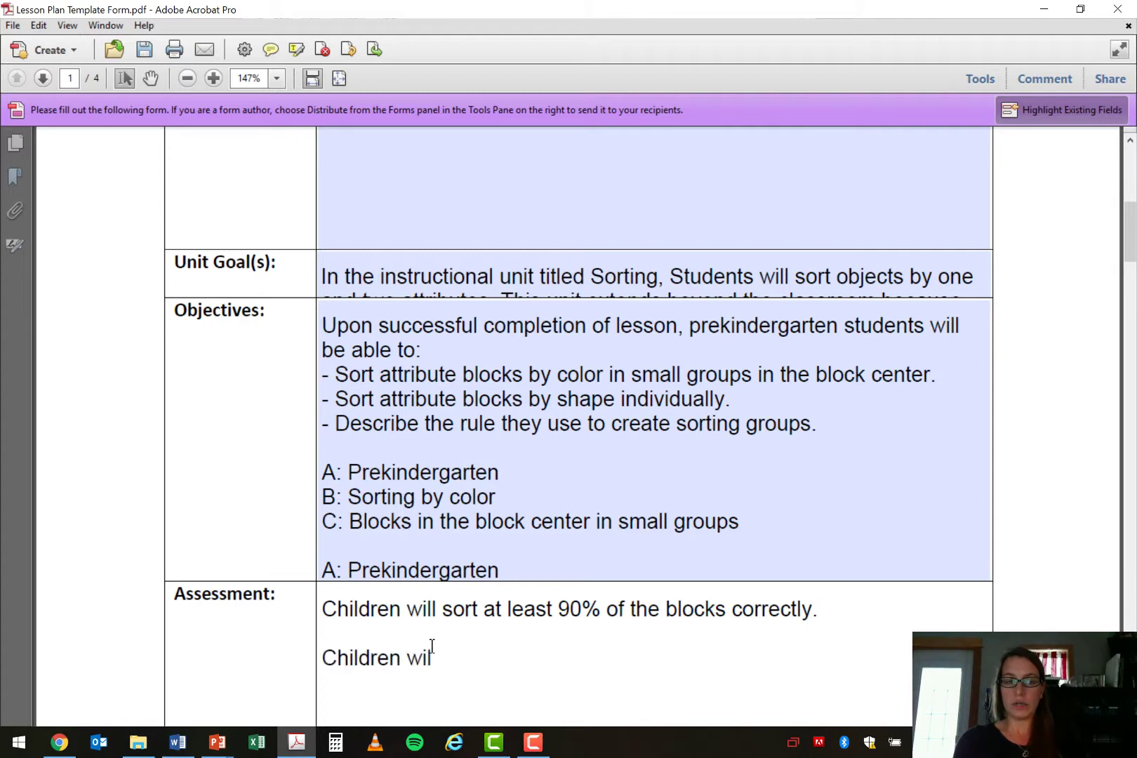
type(" able to de")
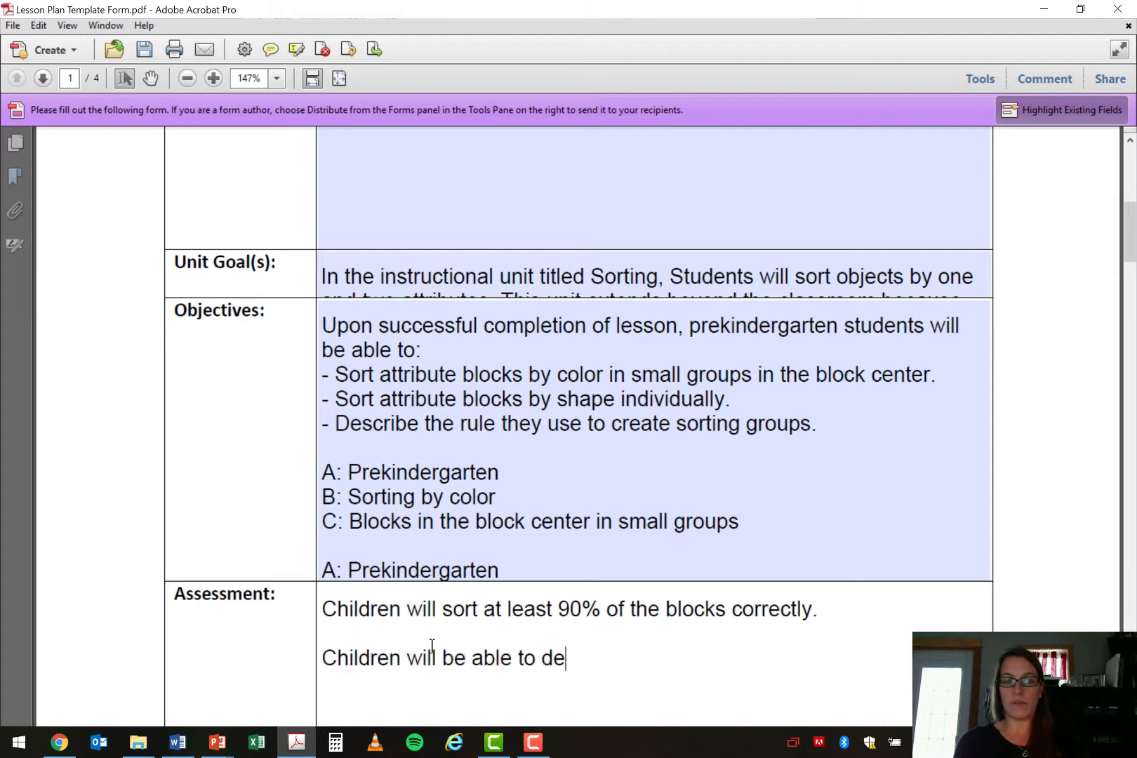
type("fine a sorting ro")
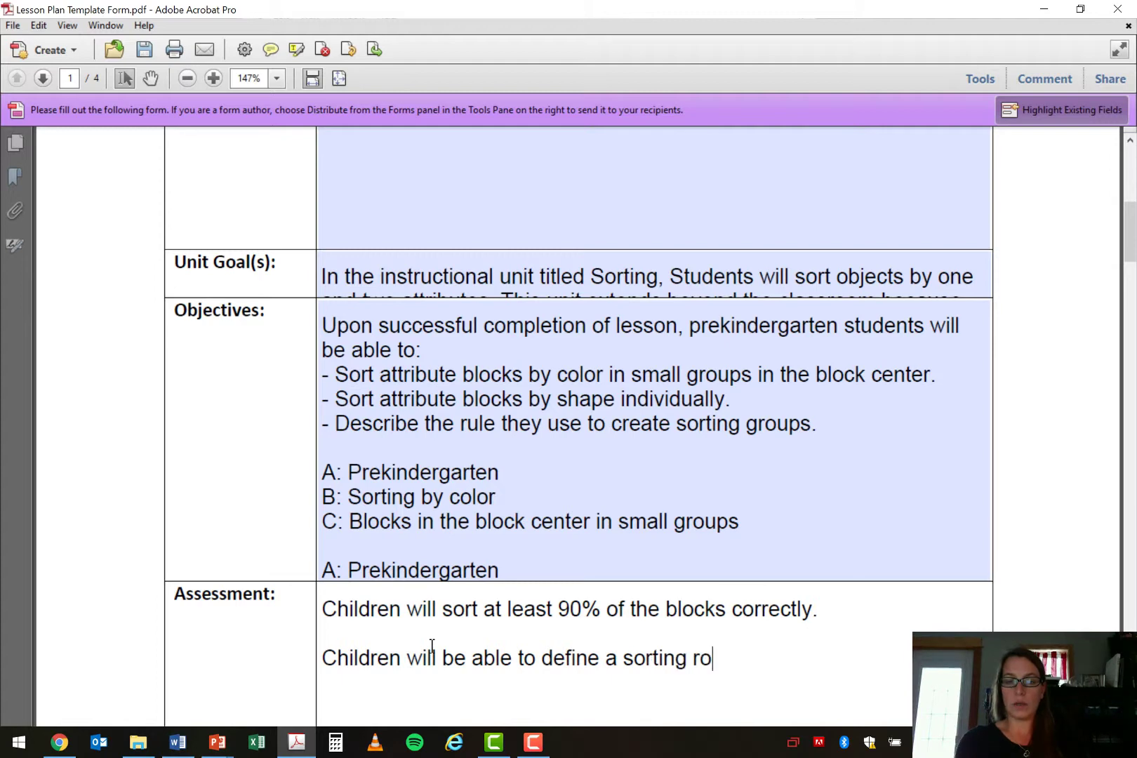
key("BackSpace")
type("ule verba")
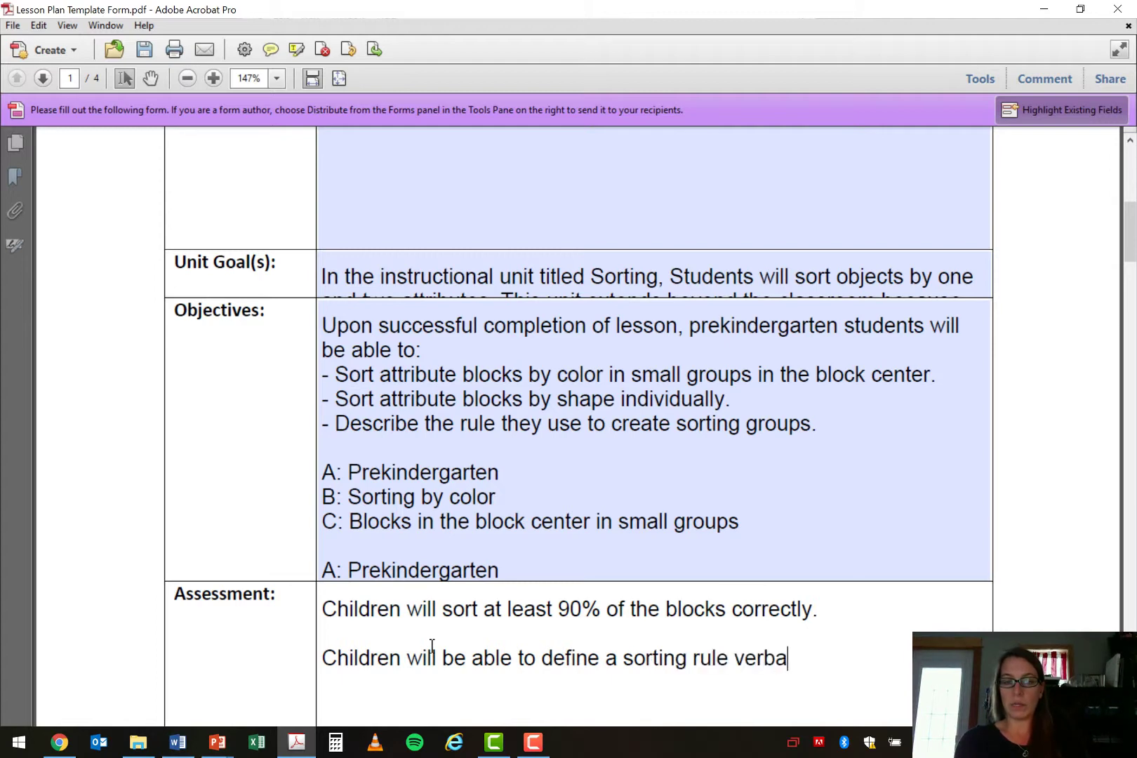
type("lly to an adult")
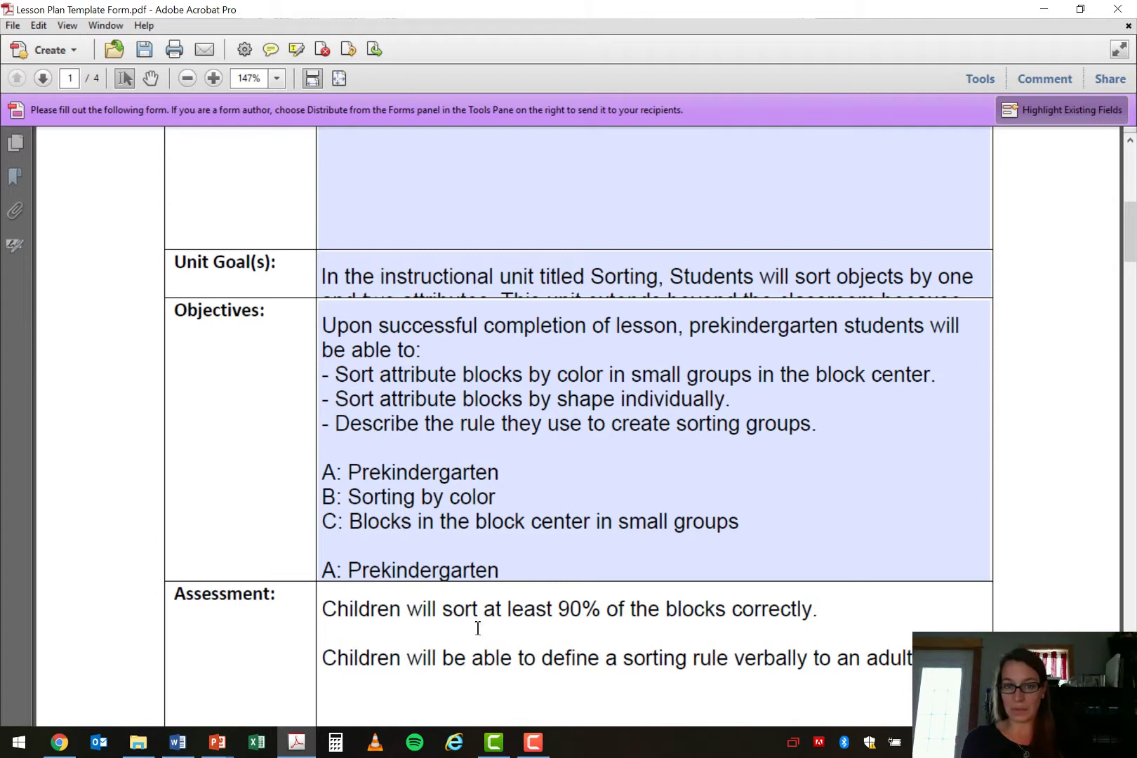
Review the two Assessment criteria, highlighting part of the "at least 90%" sentence and part of the sorting rule sentence.
scroll(351, 554, "down", 3)
scroll(274, 555, "down", 1)
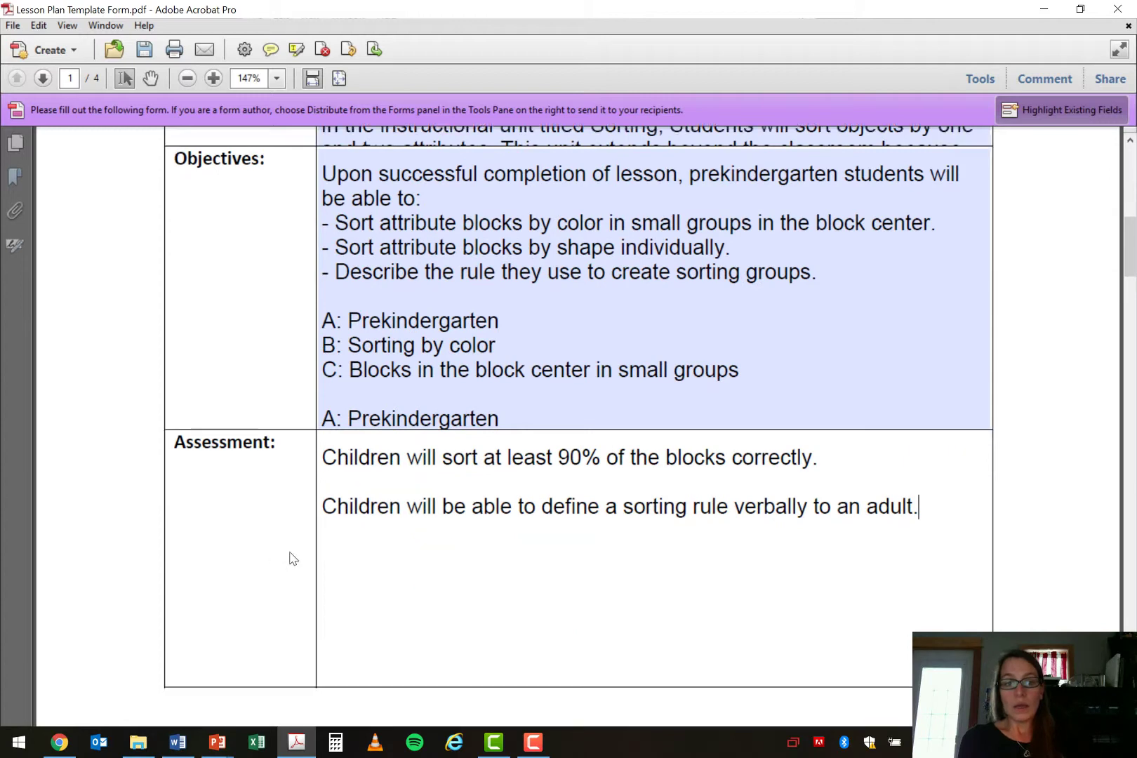
left_click_drag(490, 463, 629, 463)
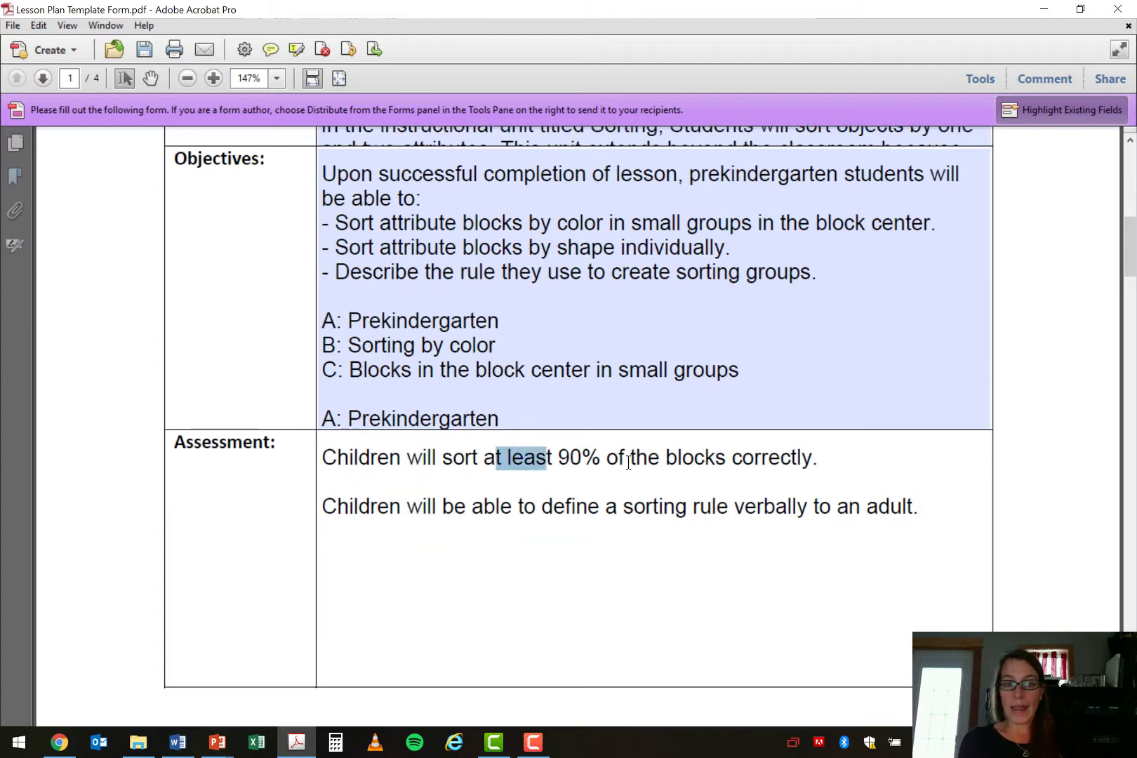
left_click_drag(483, 508, 765, 521)
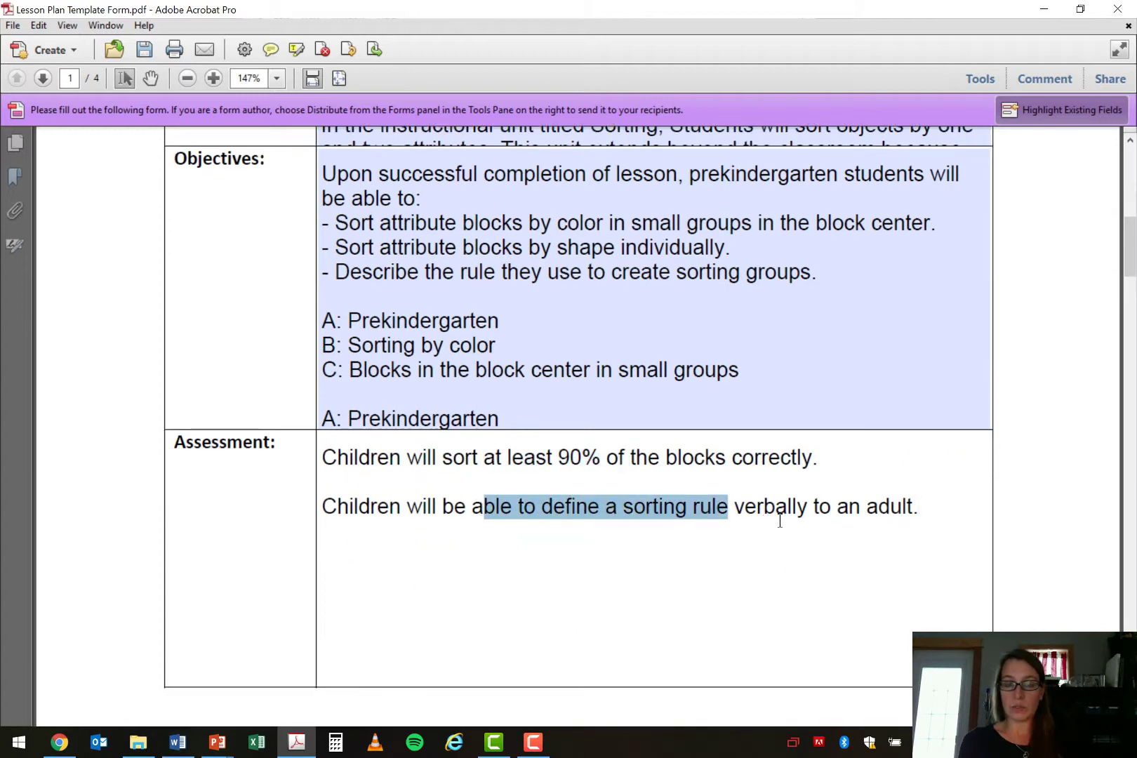
Enter Anticipatory set item 1: "The teacher will hold up a block and ask the children to say 1 word about it.".
scroll(903, 594, "down", 8)
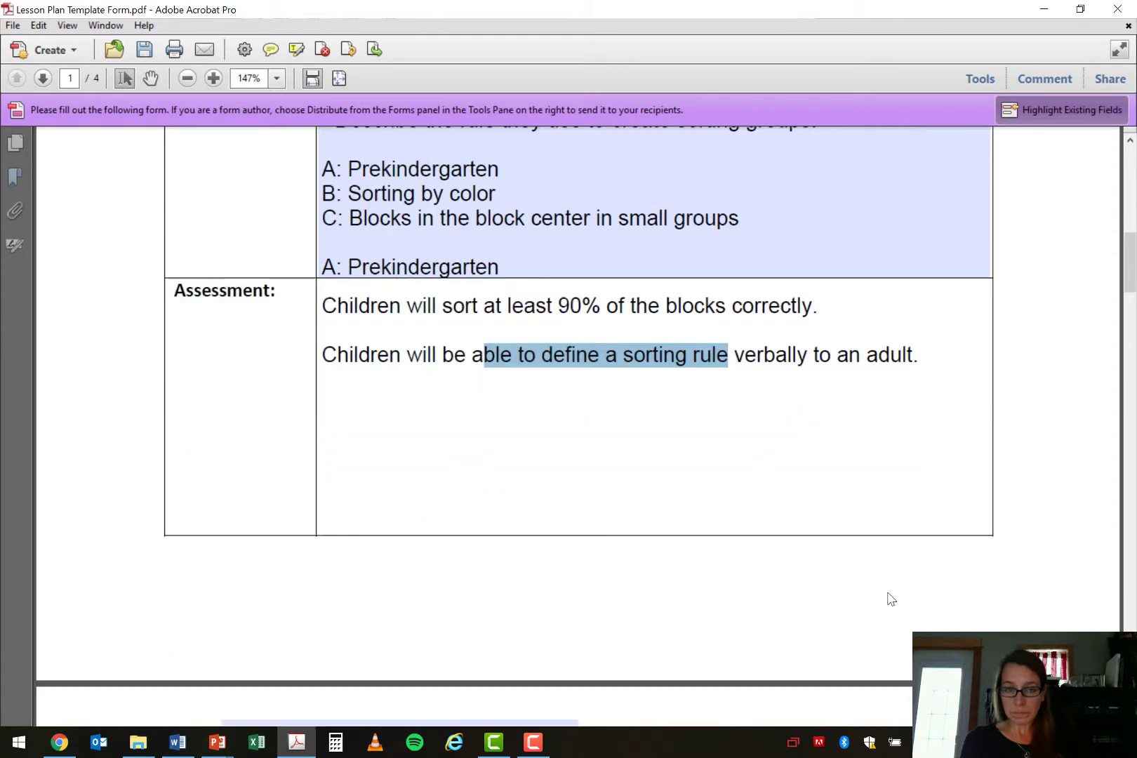
scroll(621, 516, "down", 14)
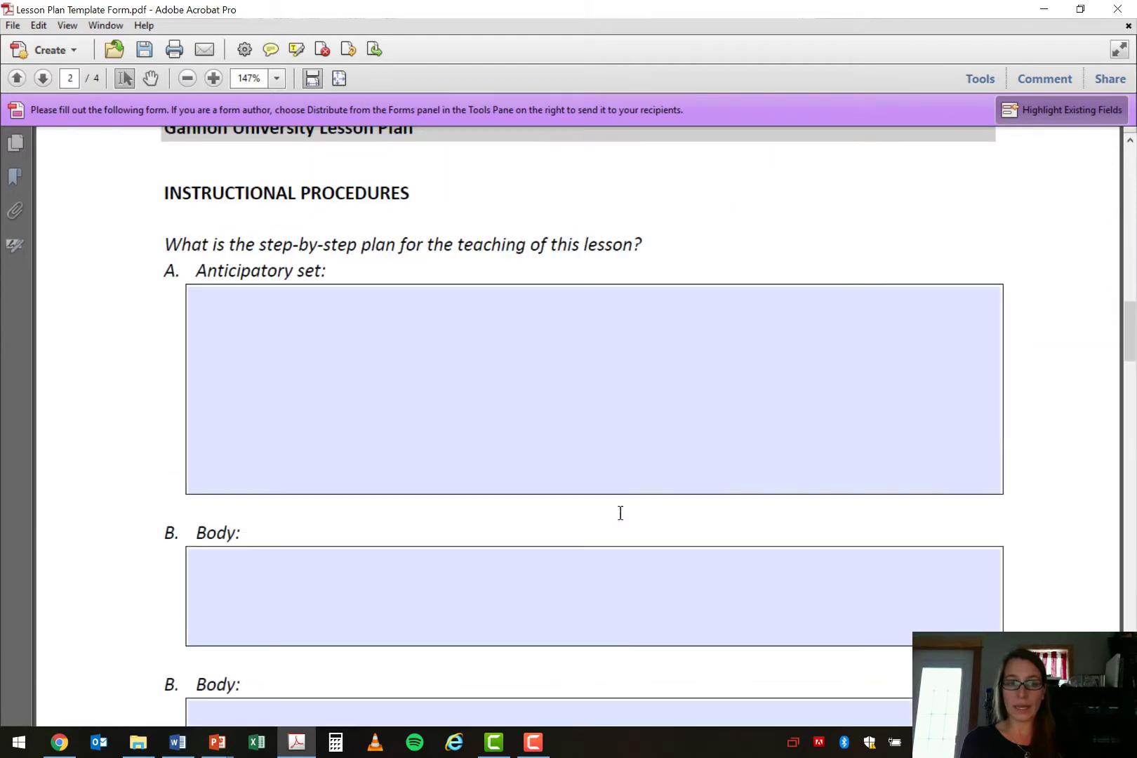
left_click(358, 315)
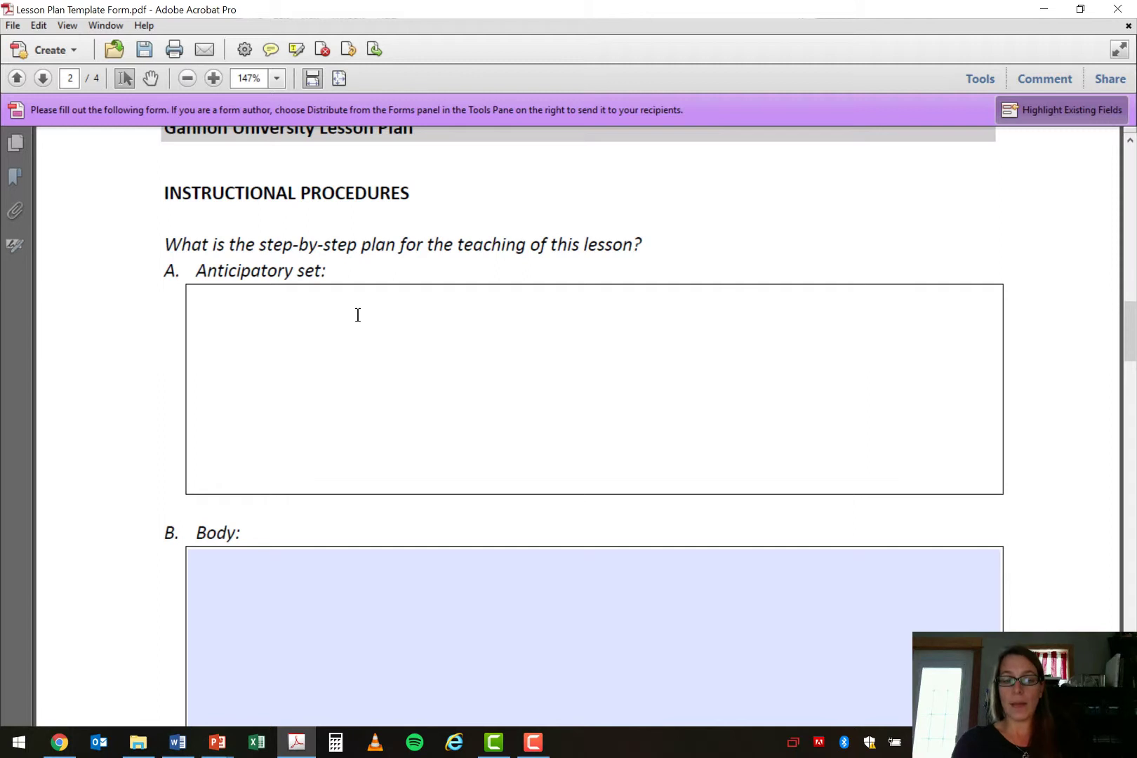
type("Ho")
key("BackSpace")
key("BackSpace")
type("1. ")
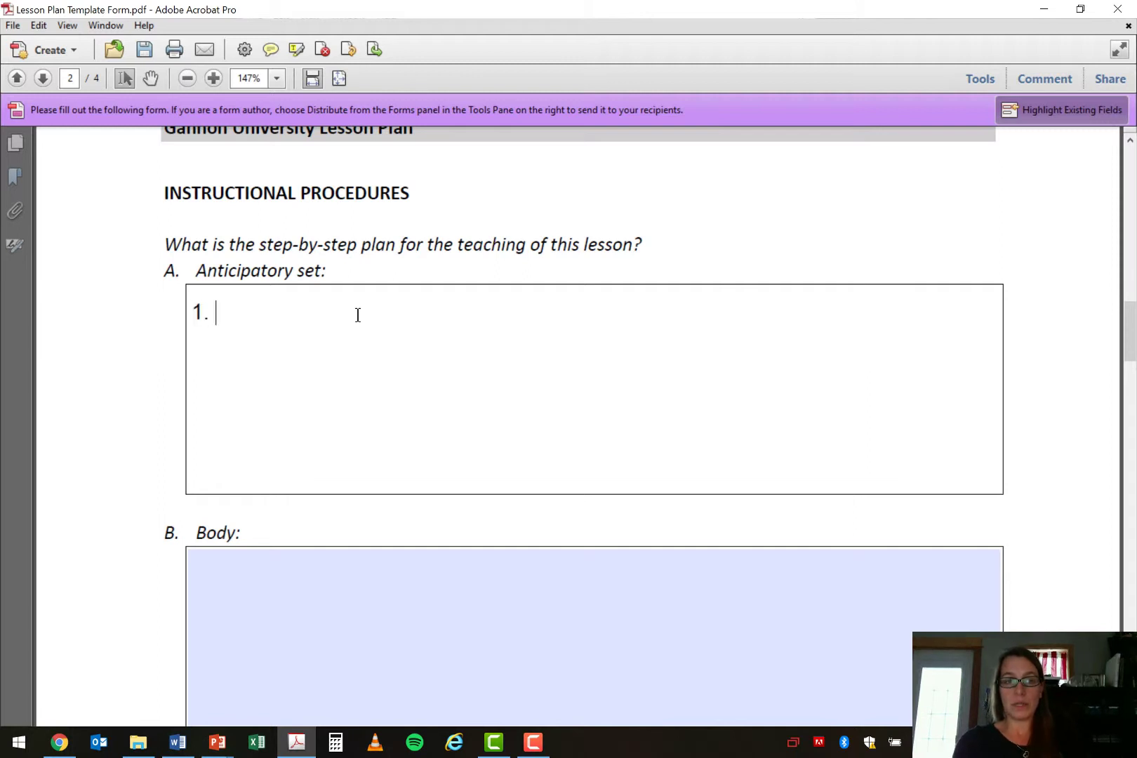
type("The teacher")
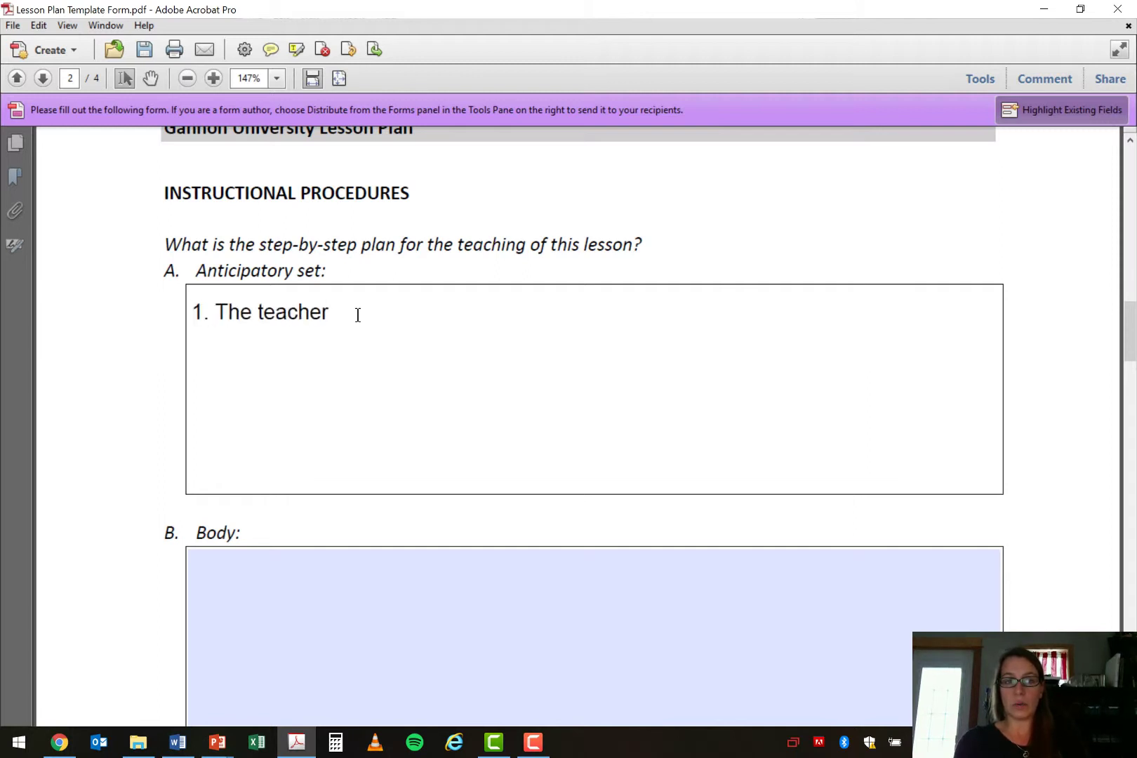
type(" will hold up a b")
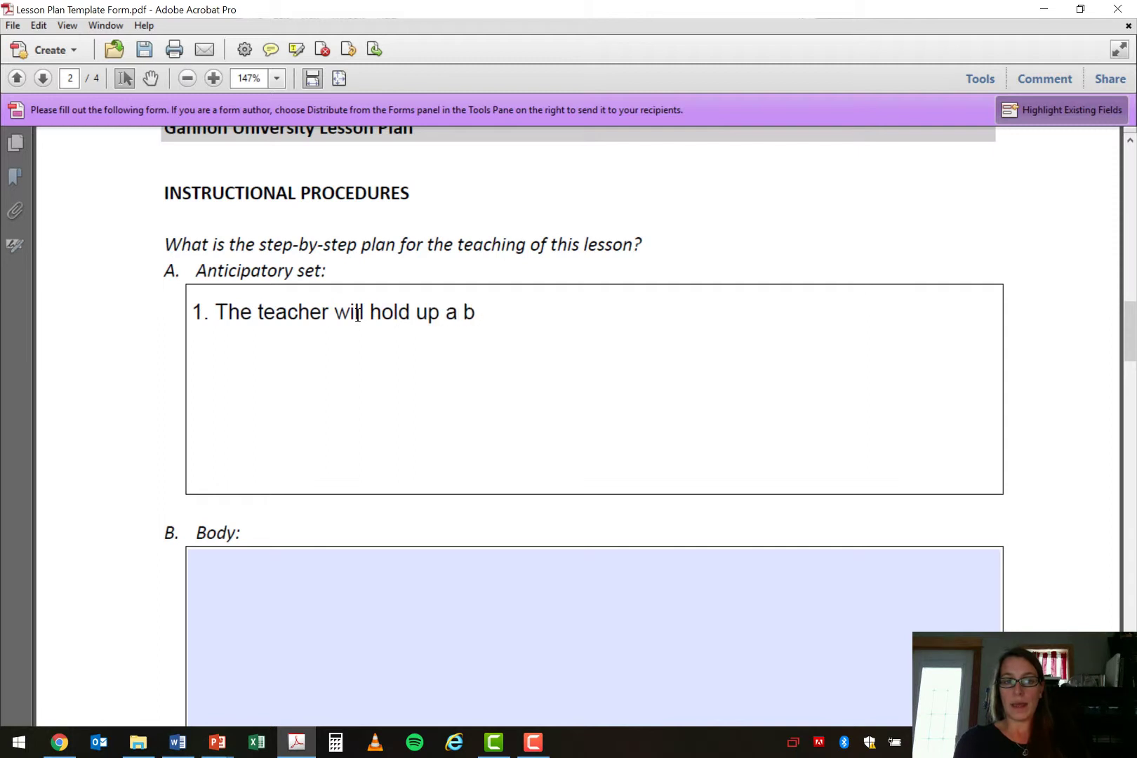
type("lock and ask th")
type("e c")
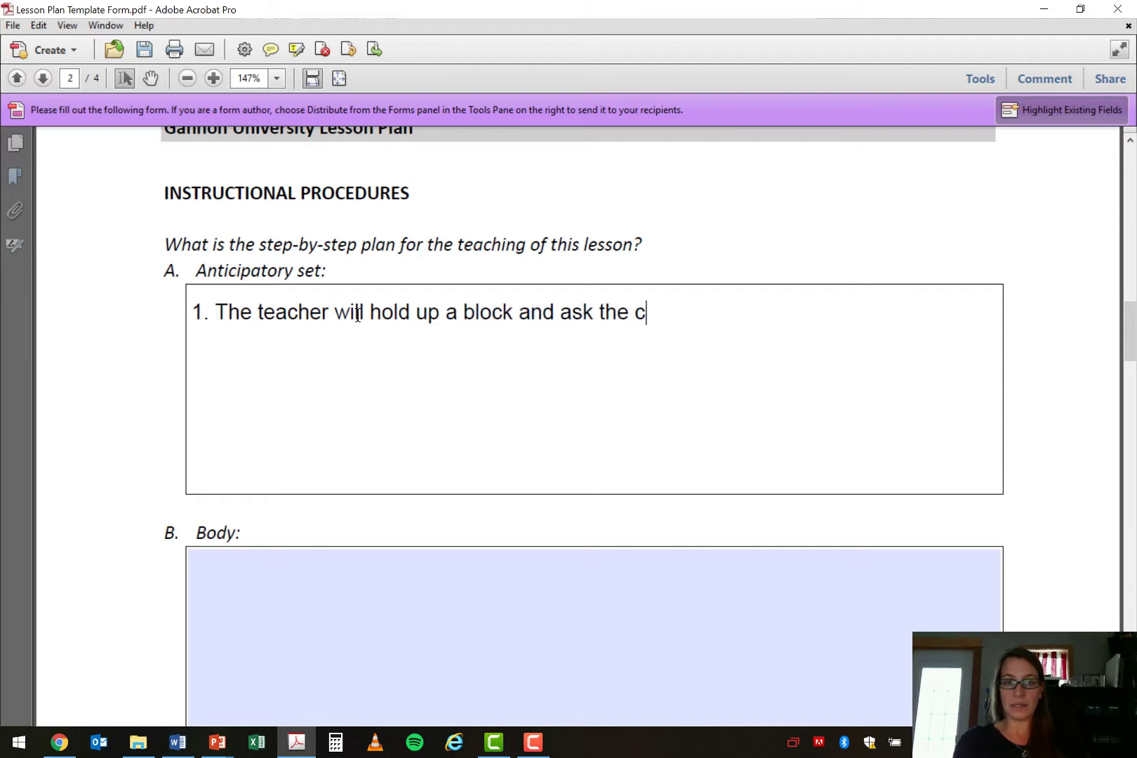
type("hildren to say ")
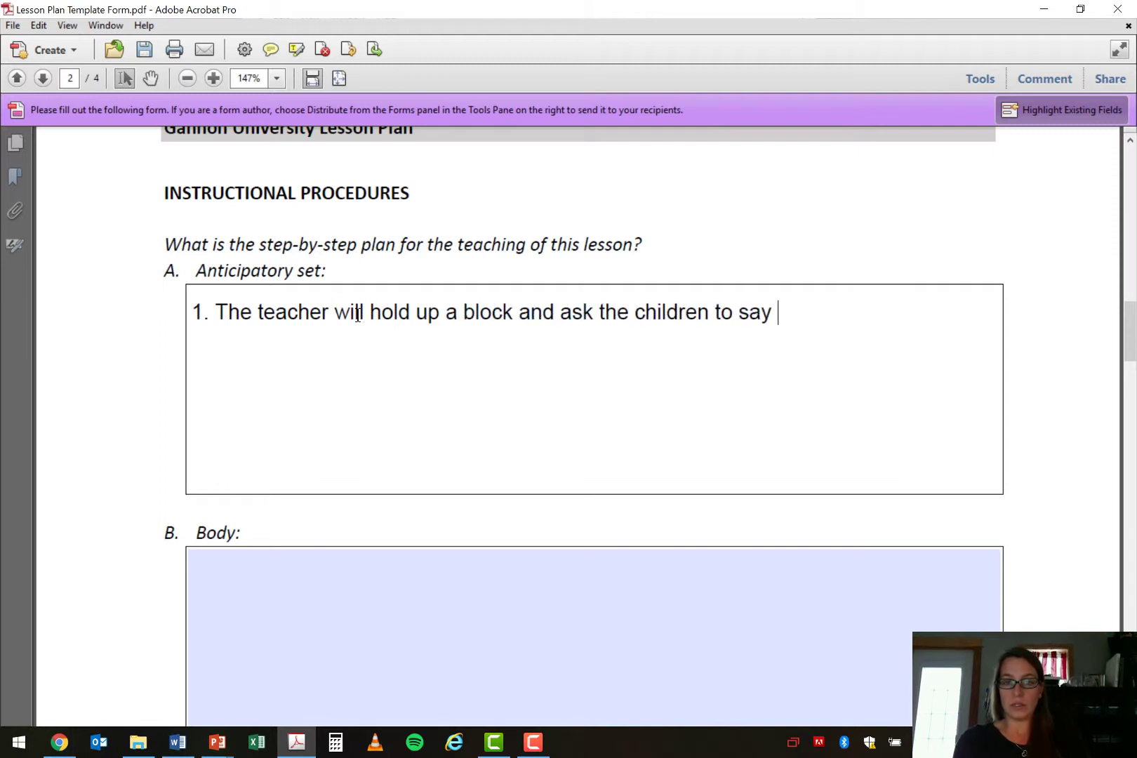
type("12")
key("BackSpace")
type("wor")
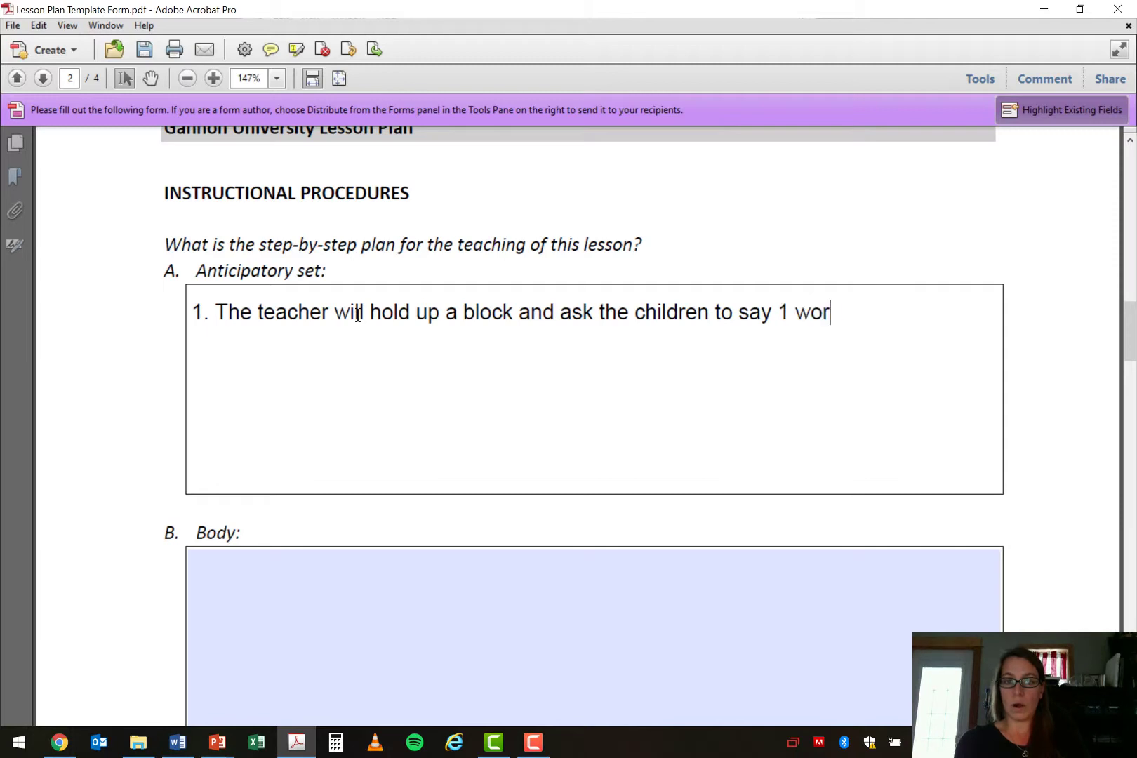
type("d about it.")
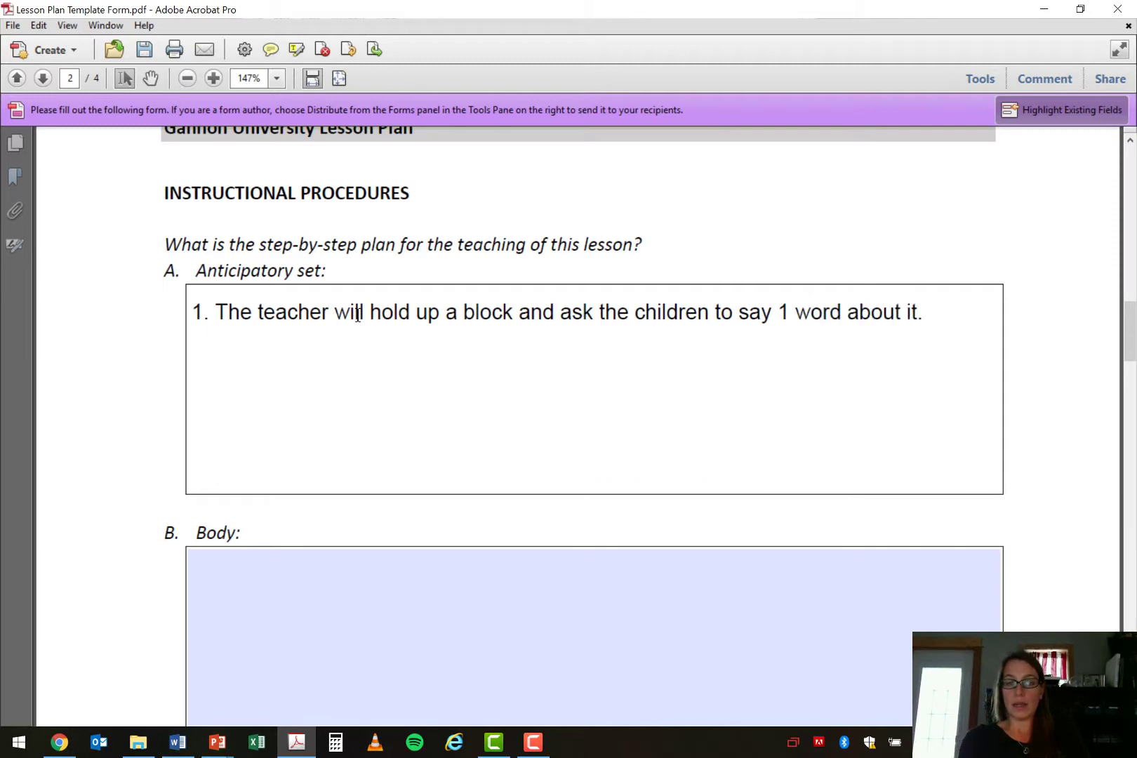
Add item 2 to the Anticipatory set on a new line: "Children responses may include: red, square, hard, small".
type("2. Children")
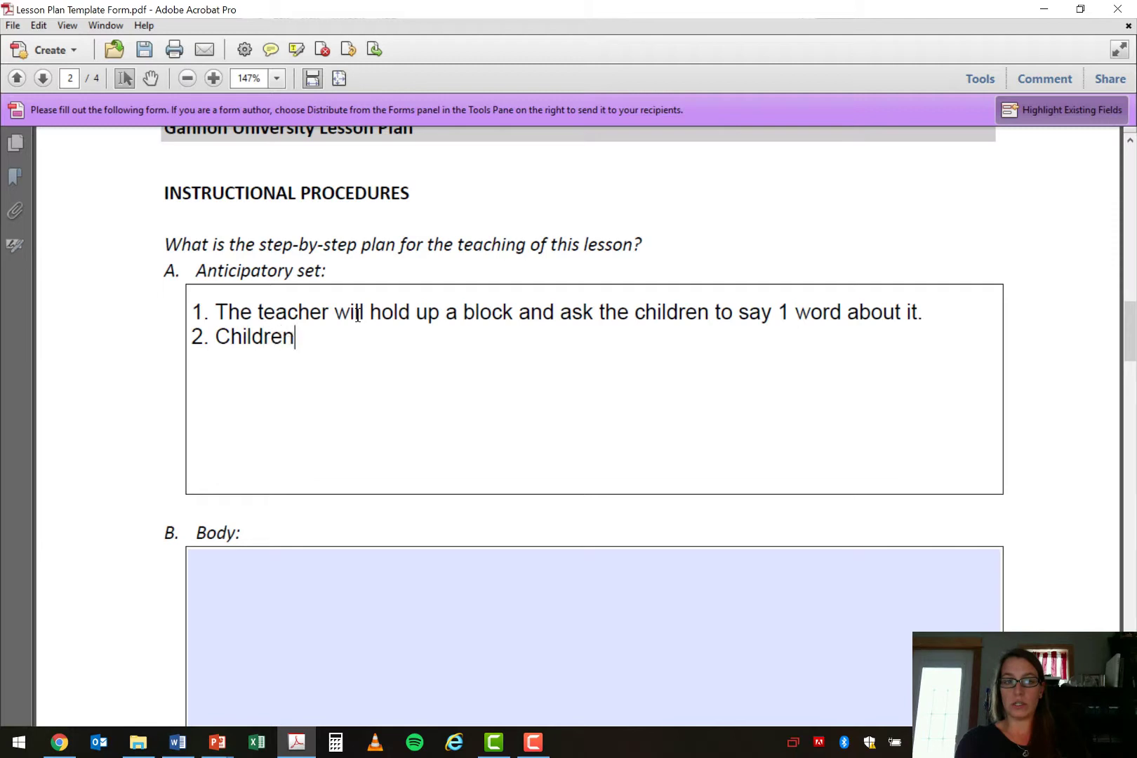
type(" responses may includ")
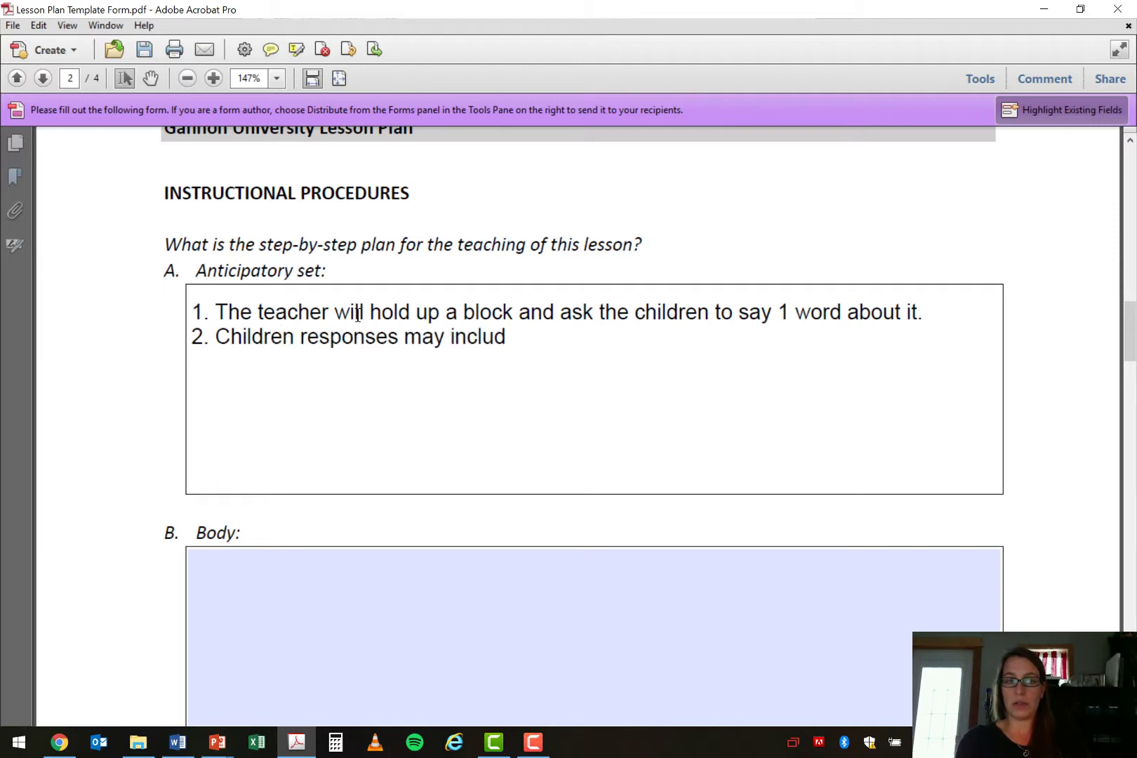
type("e: red, squ")
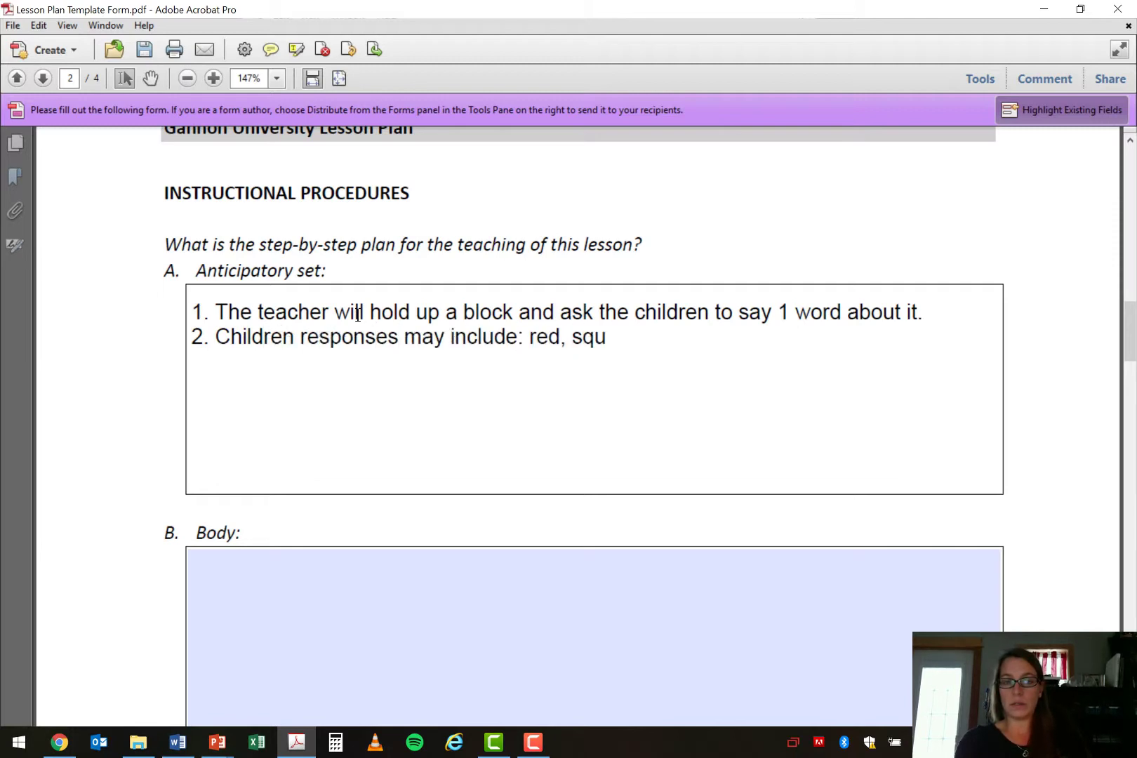
type("are, s")
key("BackSpace")
type("hard,")
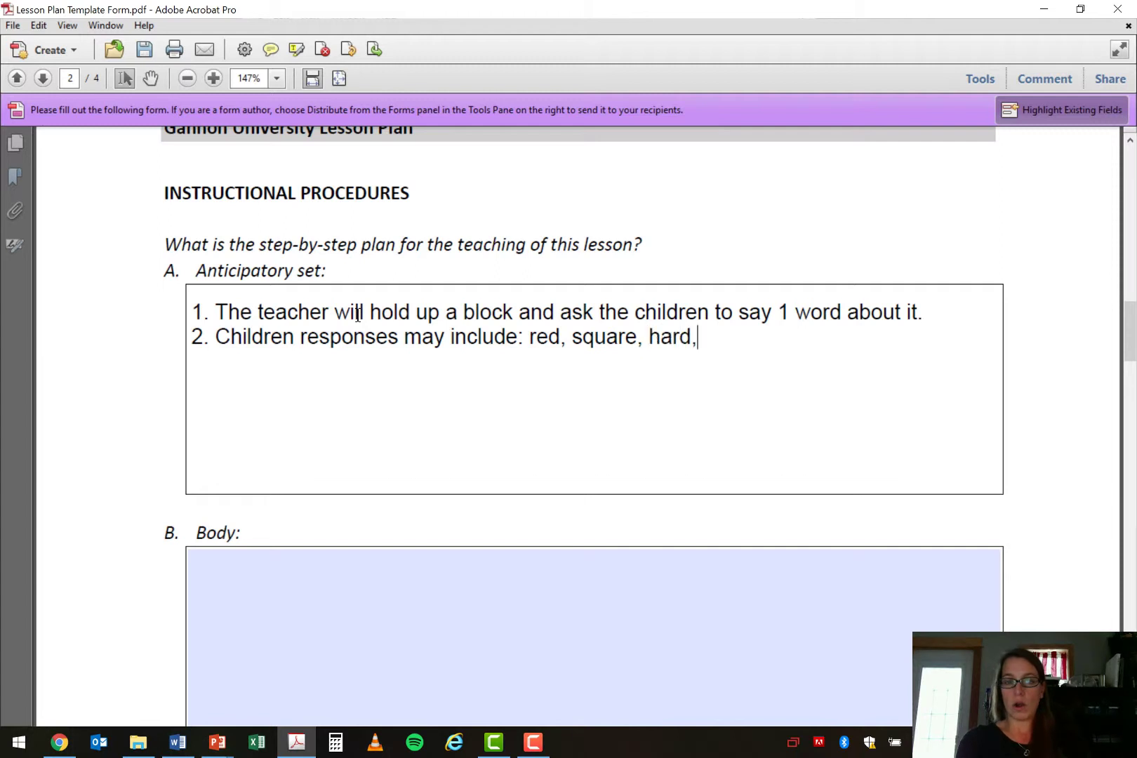
type(" small")
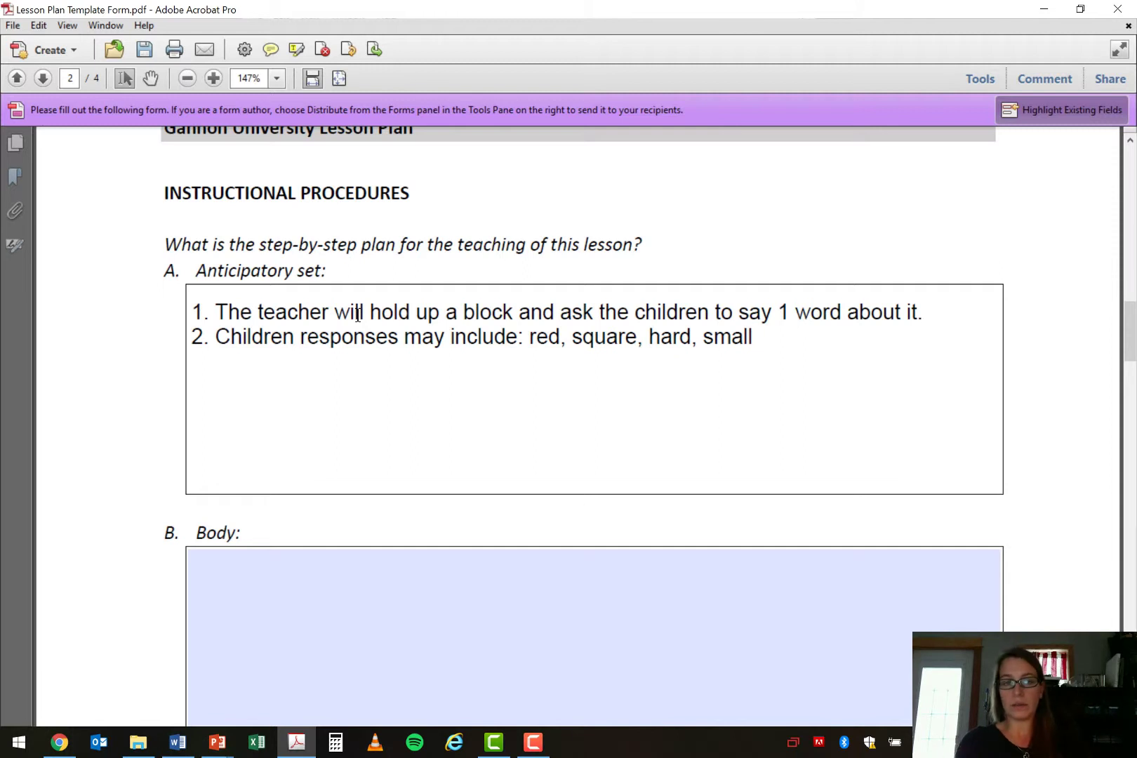
Add Anticipatory set item 3: "Teacher gives each child a block to think about description words. They can tell a neighbor two words about their blocks.".
type("3. ")
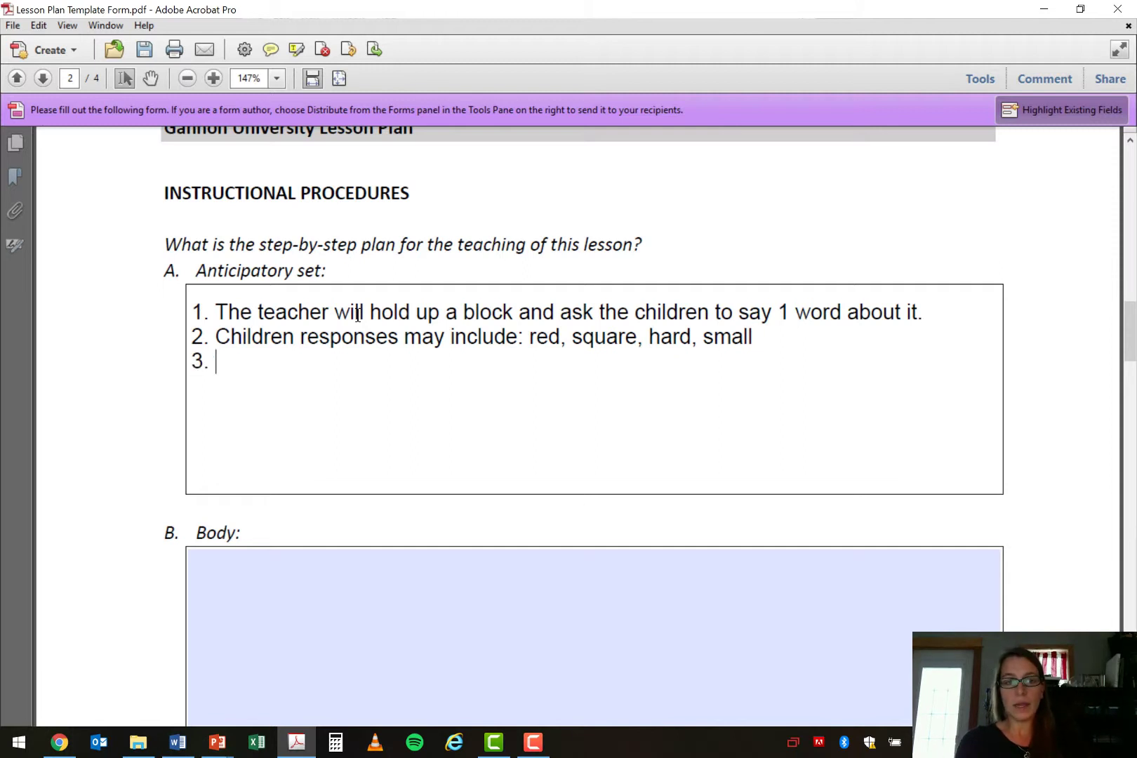
type("T")
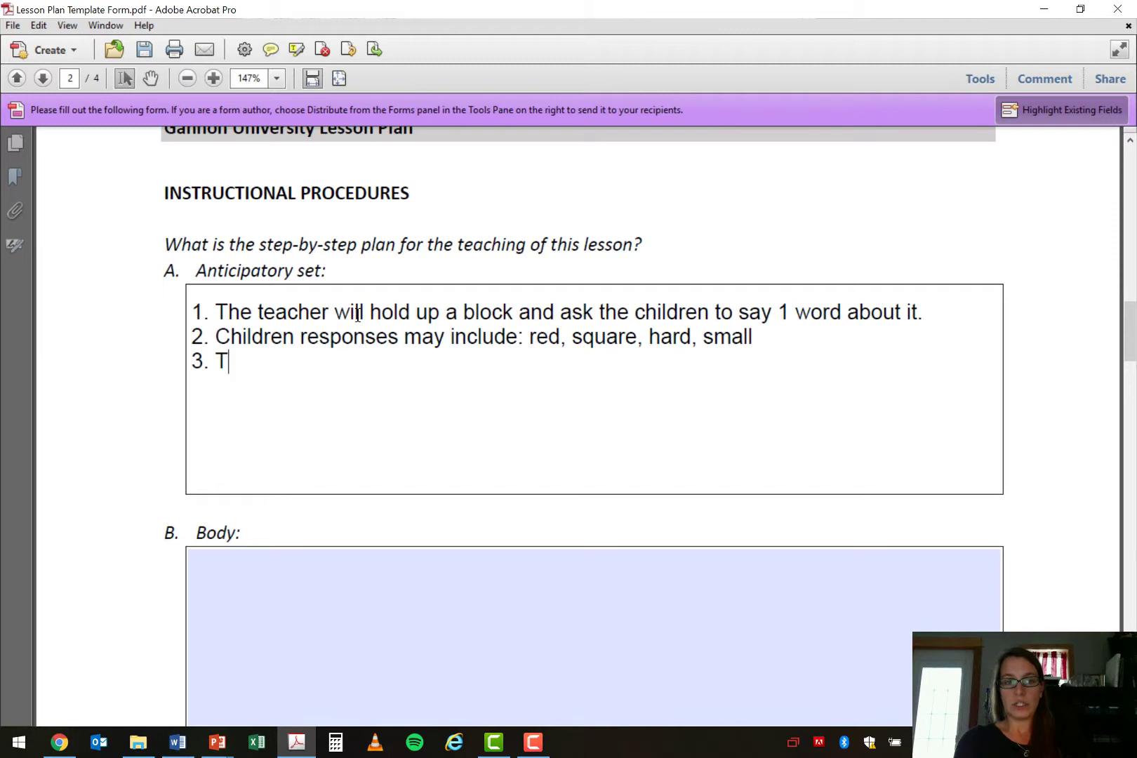
type("eacher gives each child a block ")
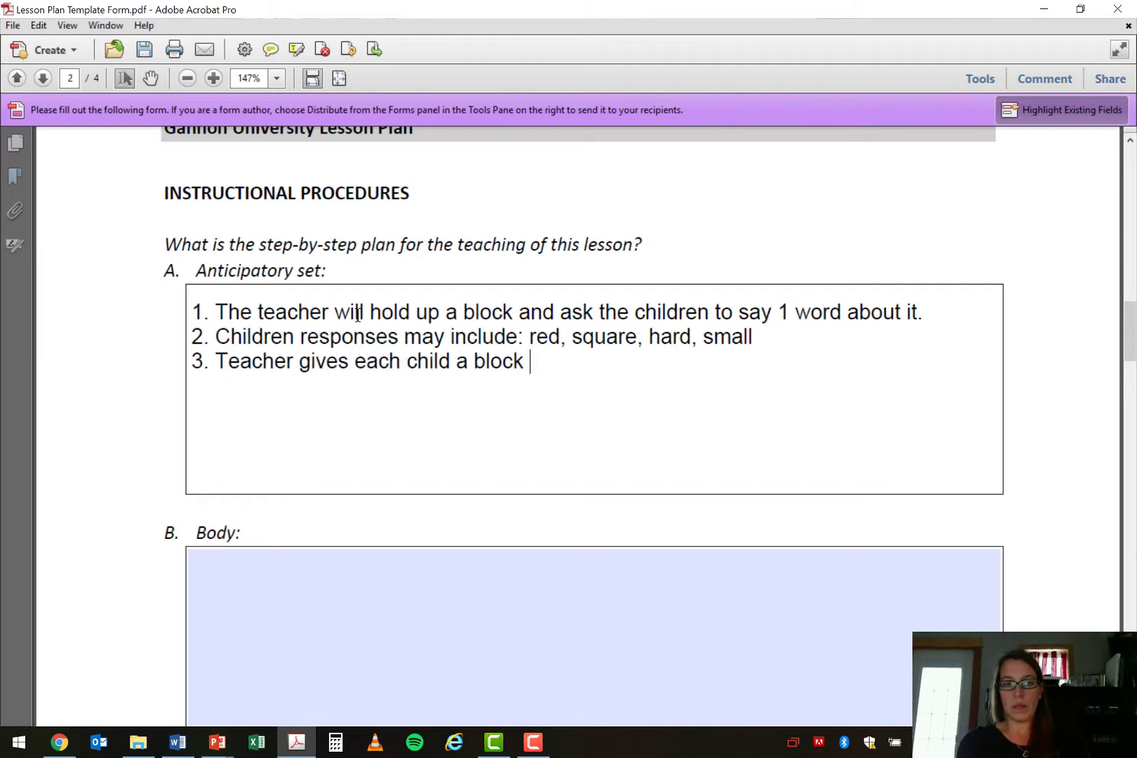
type("a")
type("to t")
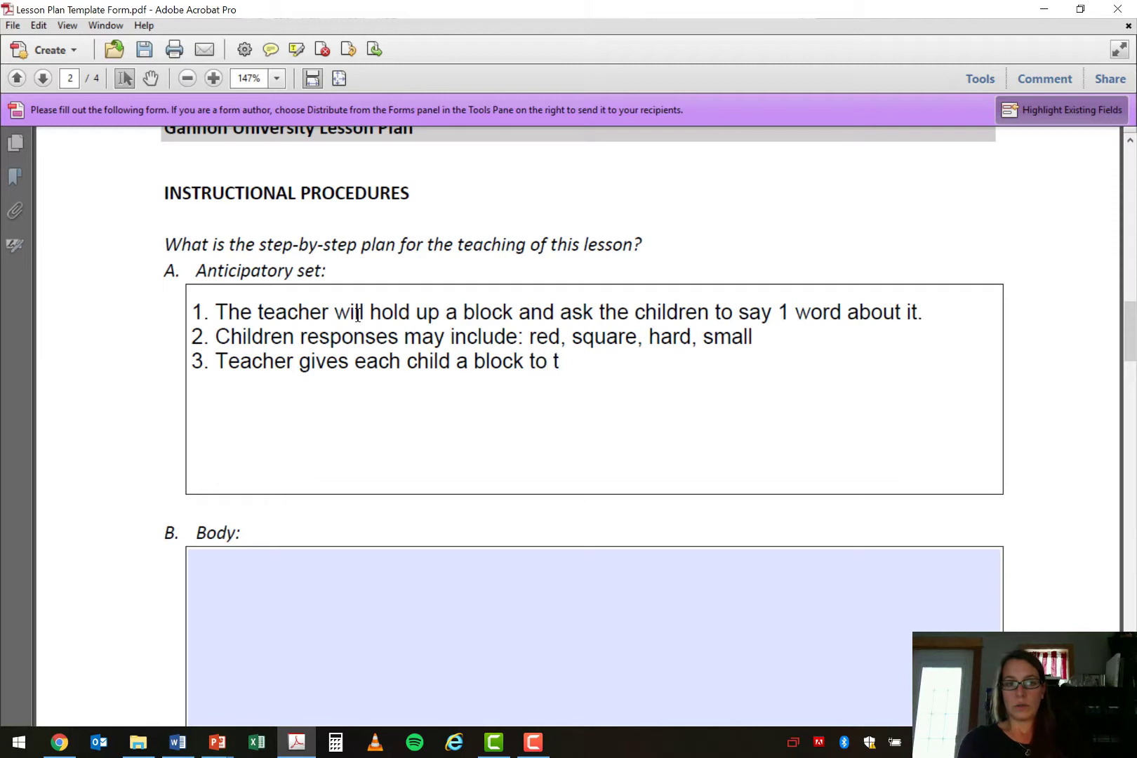
type("hink about descript")
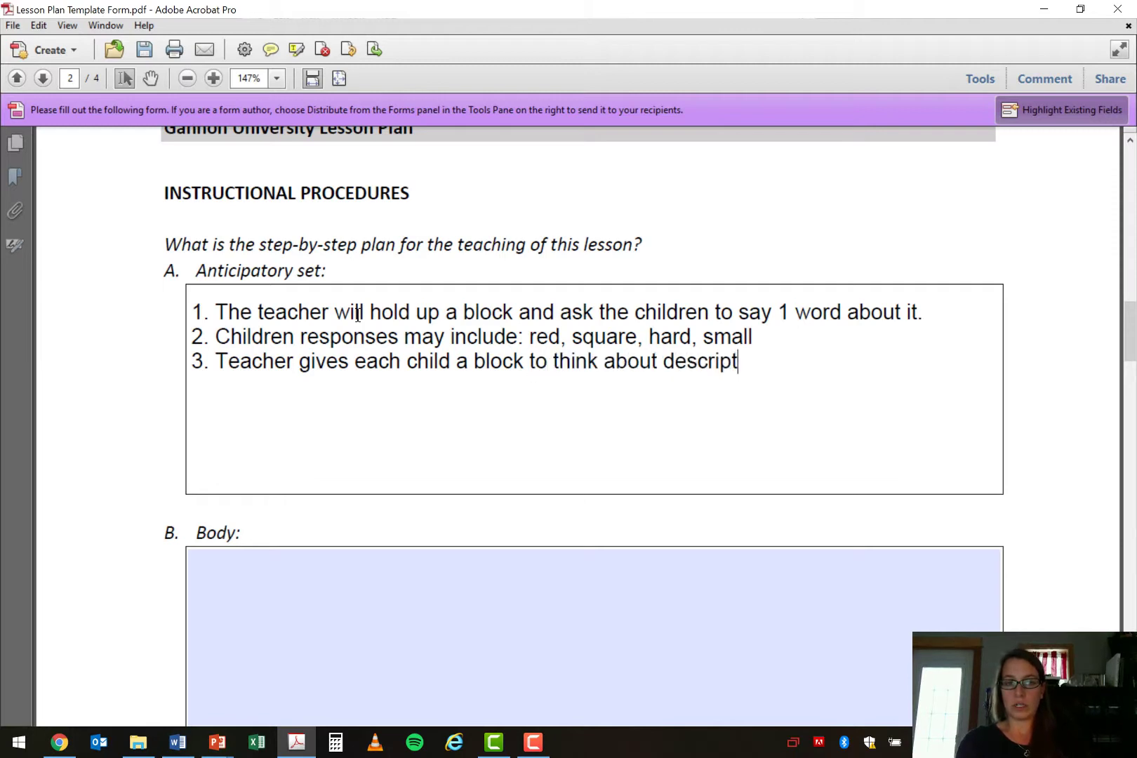
type("ion words. They")
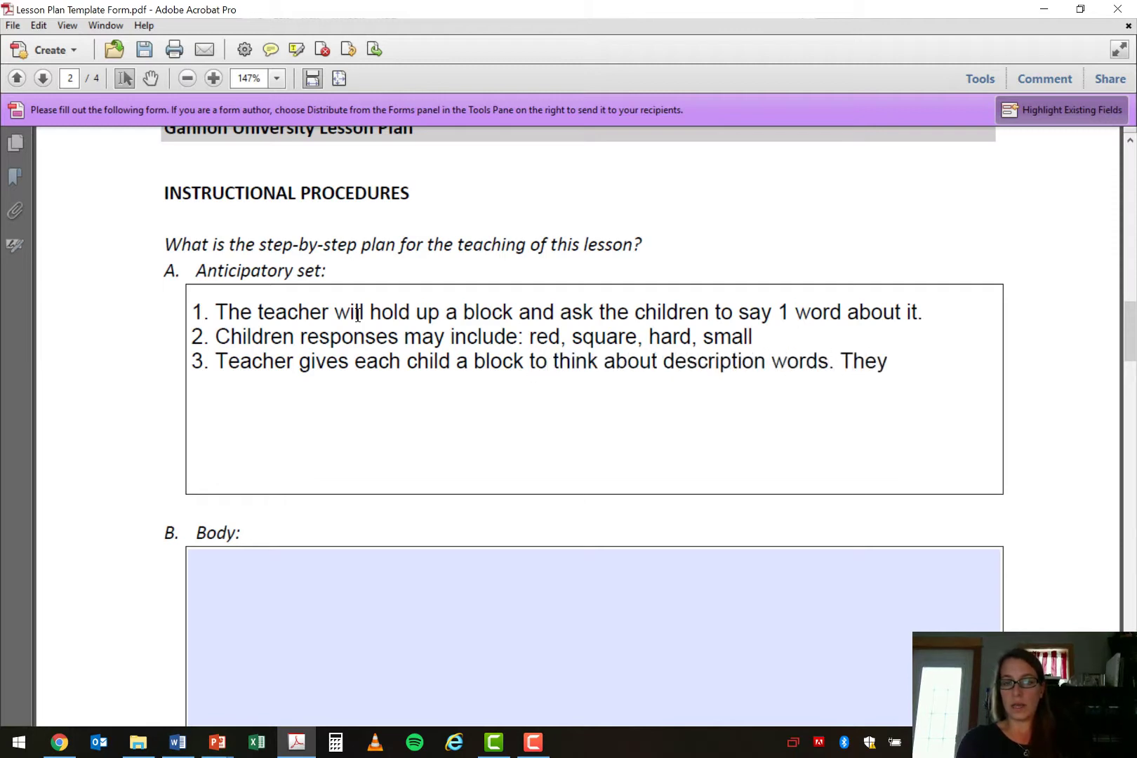
type(" can tell a")
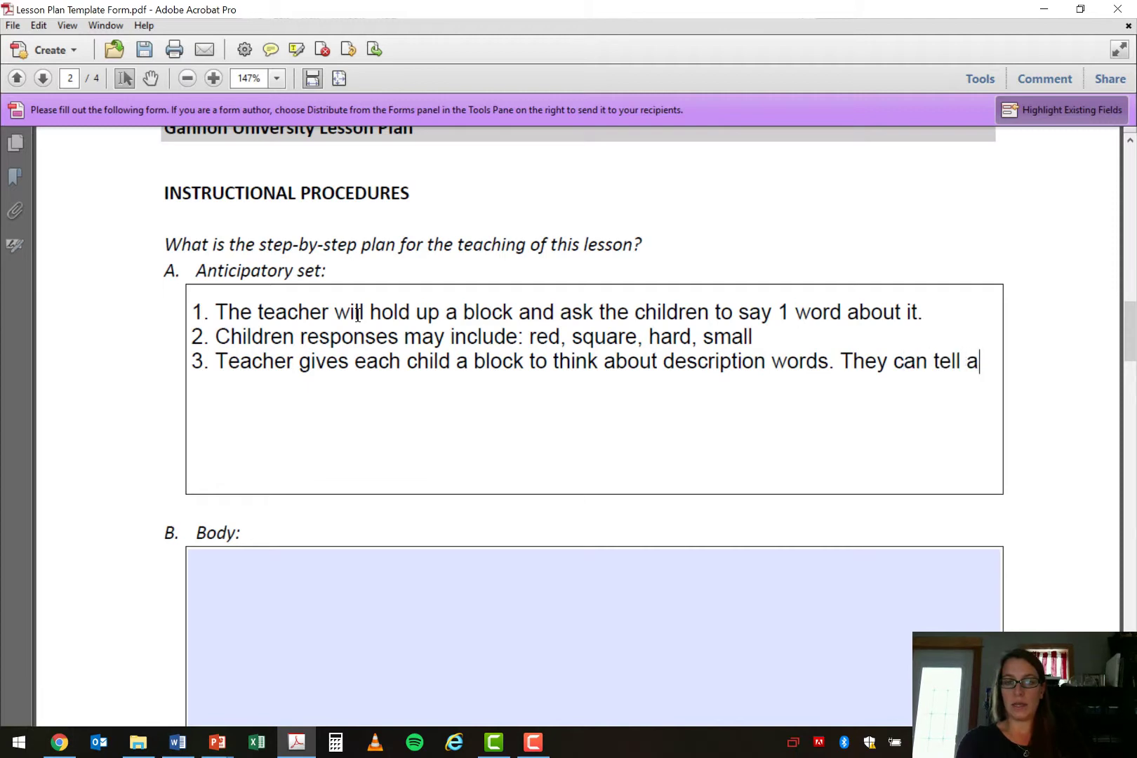
type(" neighbor")
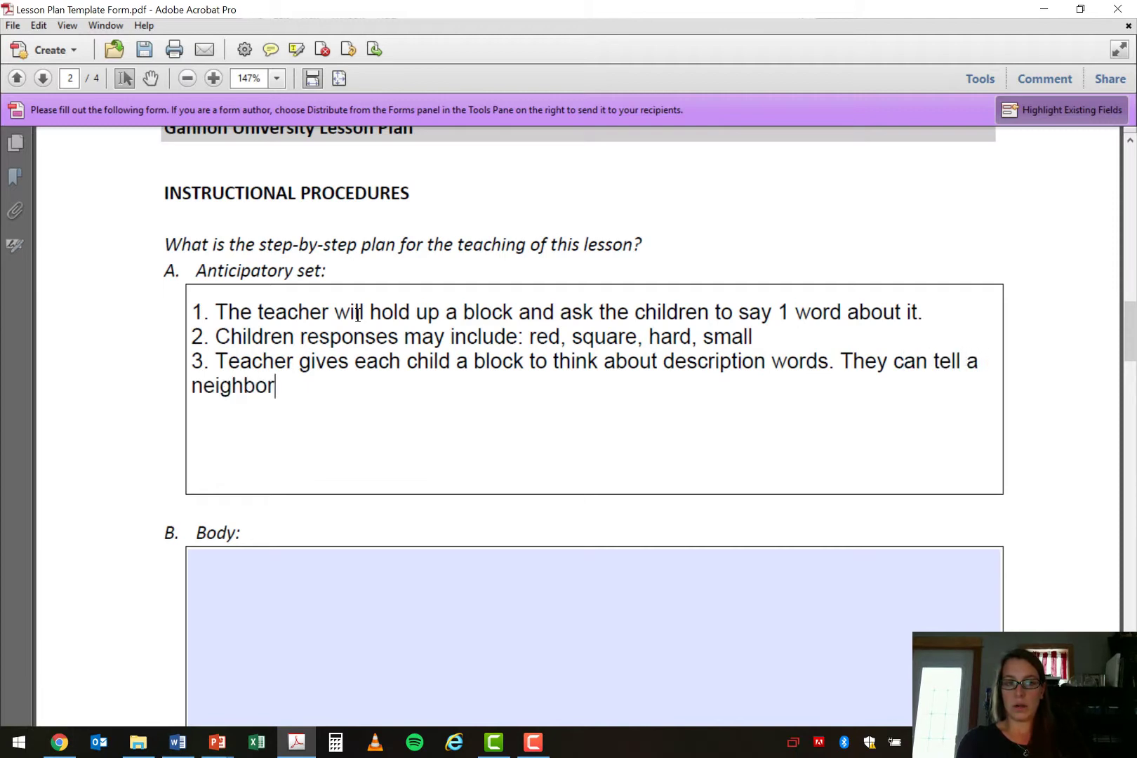
type(" two words abo")
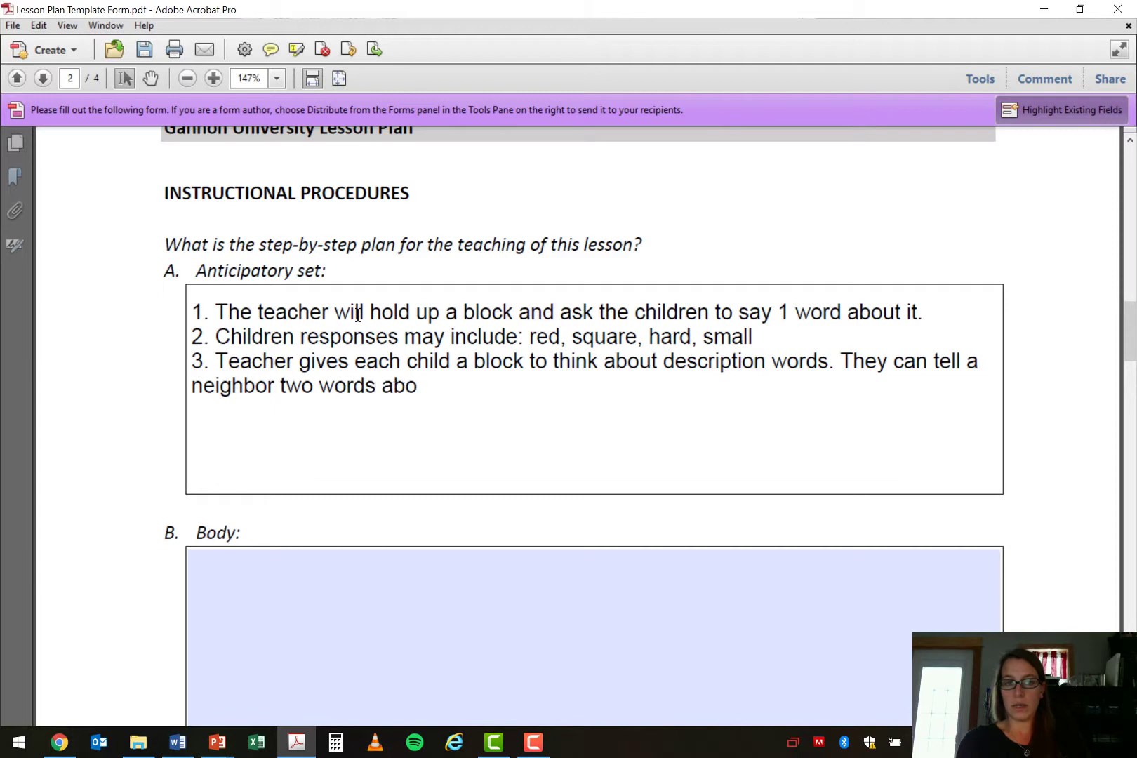
type("ut their blocks.")
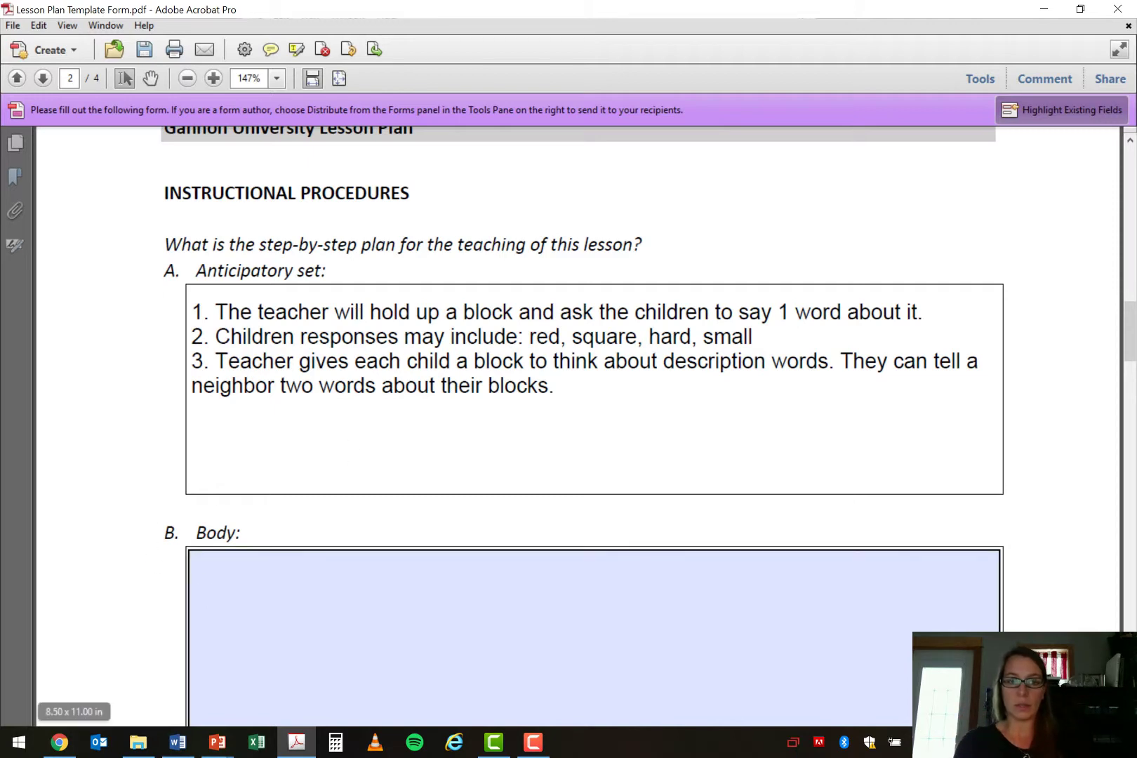
Enter Body item 1: "Teacher will break children up into small groups and dismiss to centers.".
key("Tab")
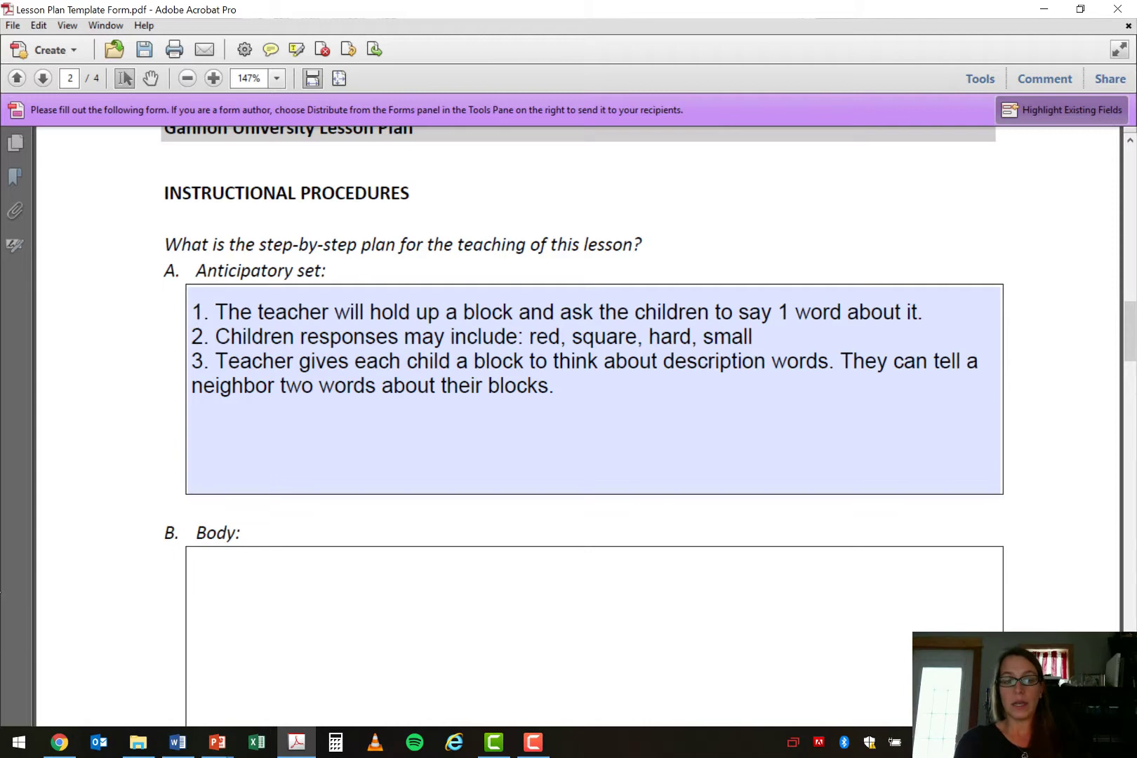
type("Teacher")
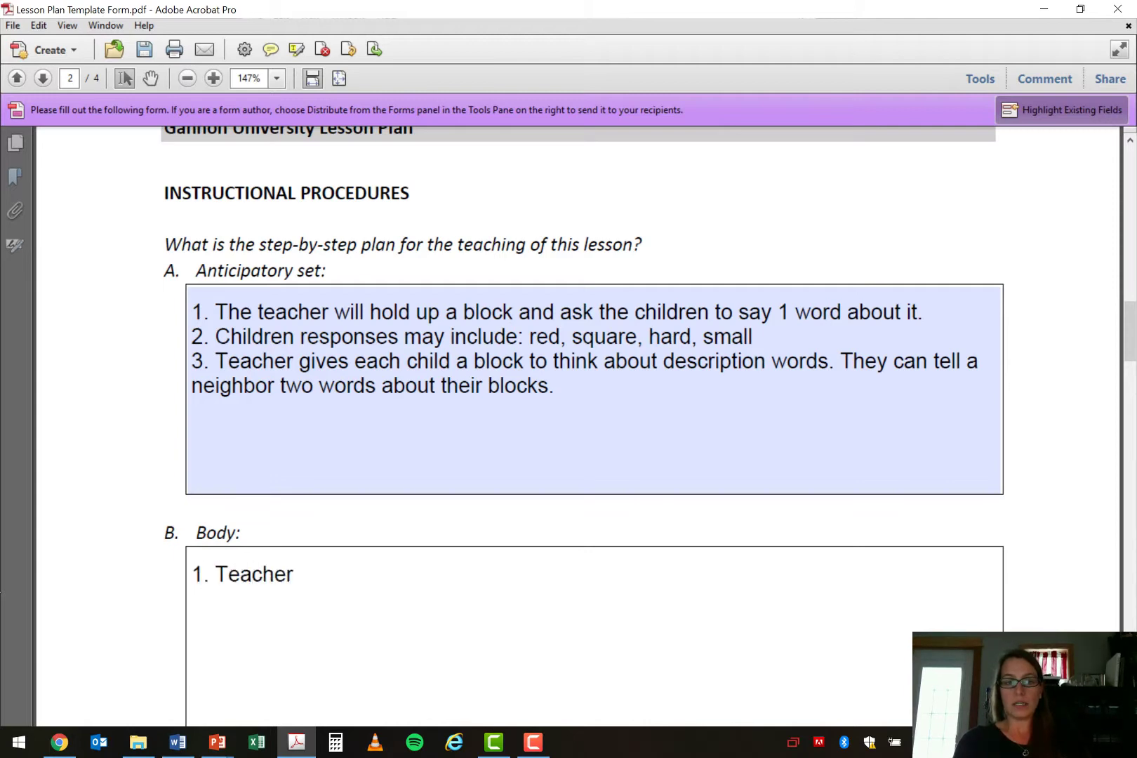
type(" will break childr")
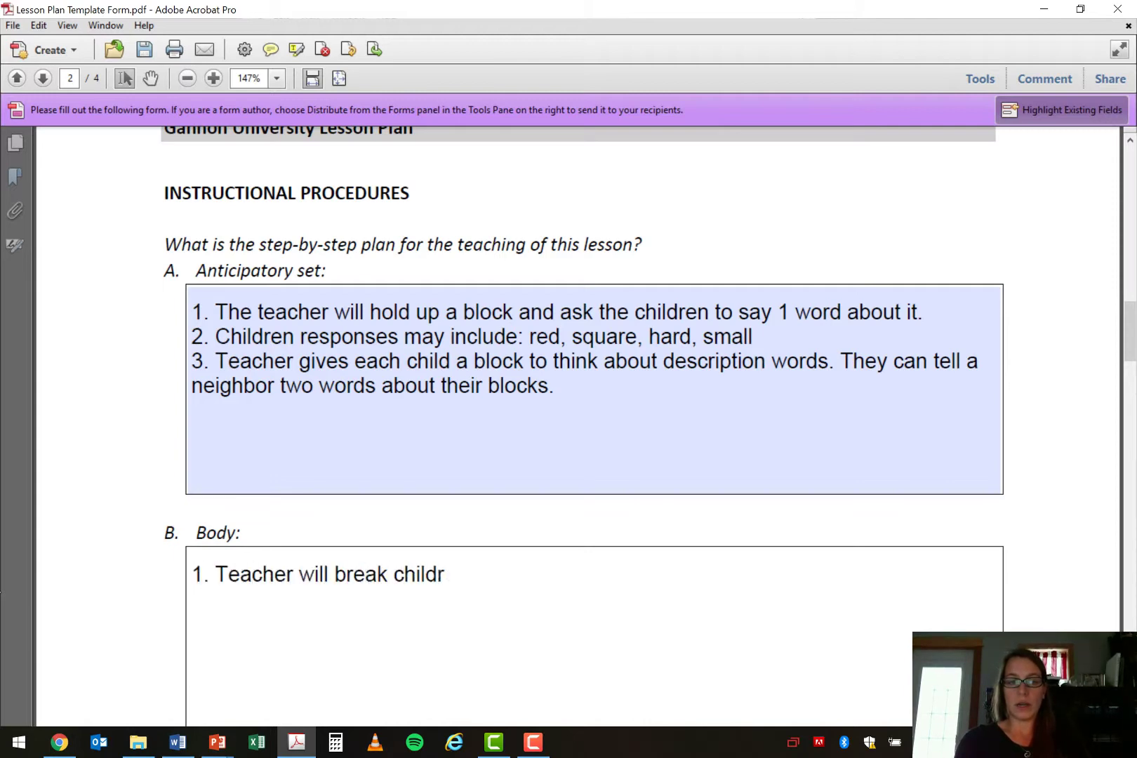
type("en up into small")
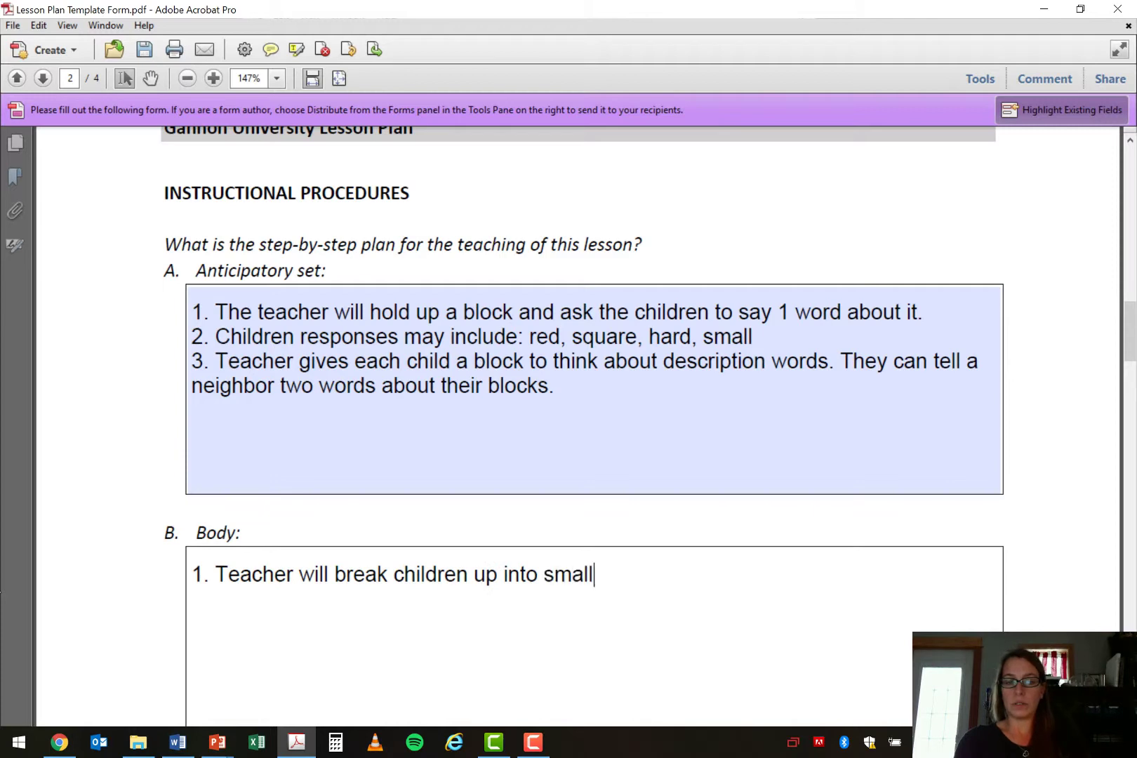
type(" groups and dismiss to centers.")
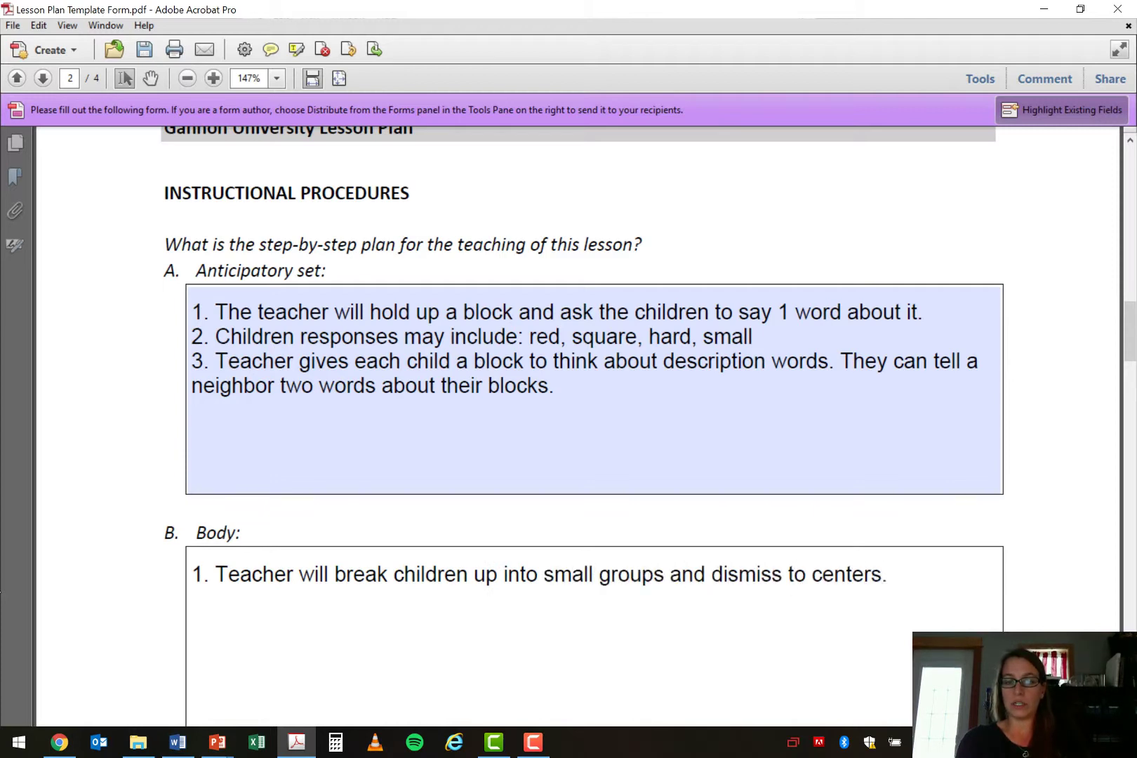
Add Body item 2 on a new line: "Teacher will provide children with a basket of attribute blocks and a sorting placemat for shape.".
key("Return")
type("2. ")
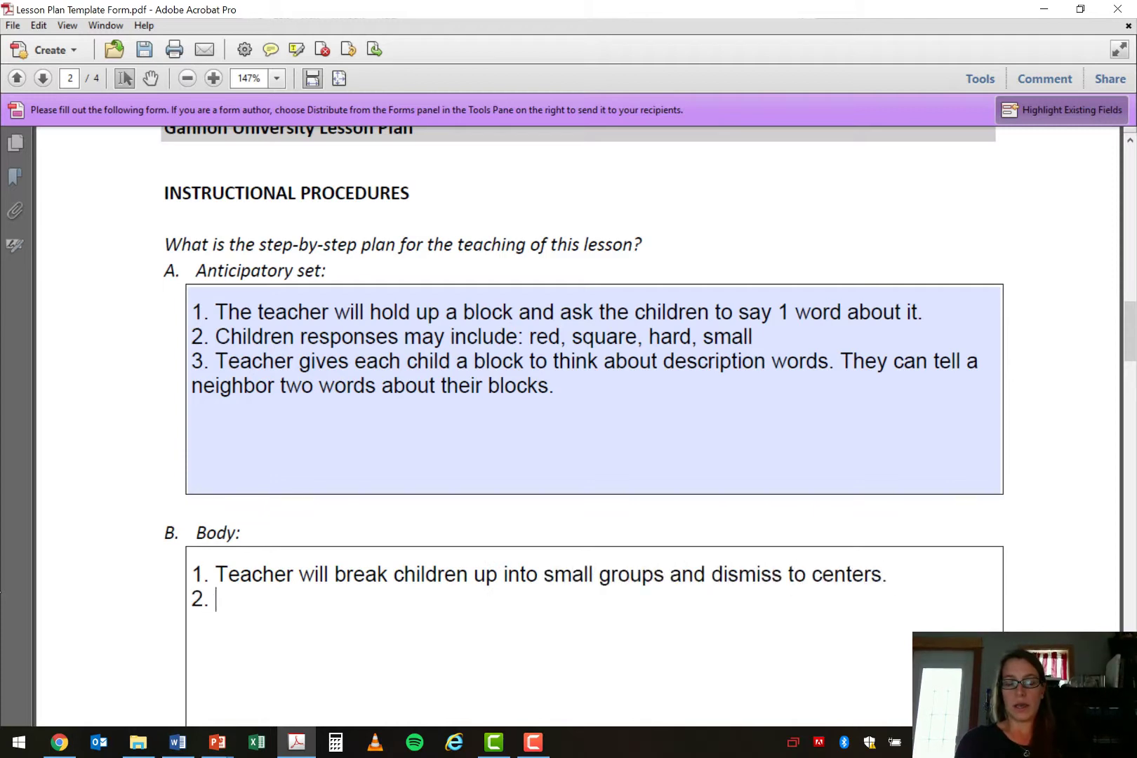
type("Teacher will")
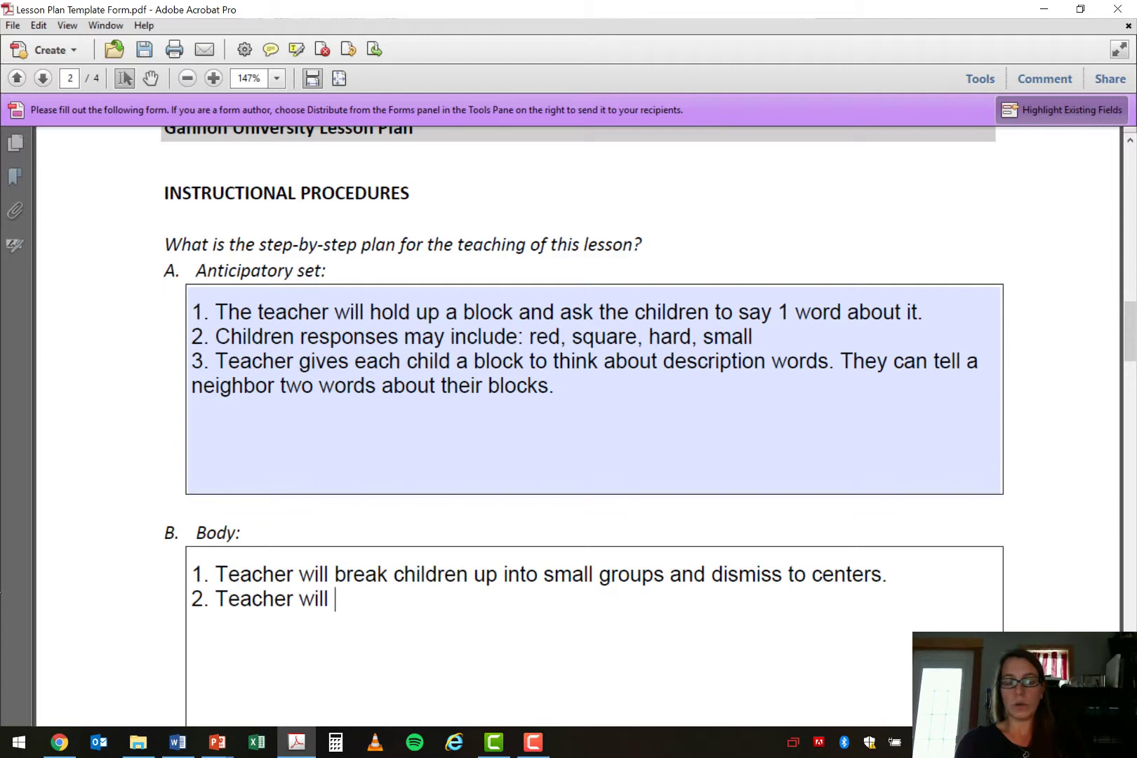
type(" provide ch")
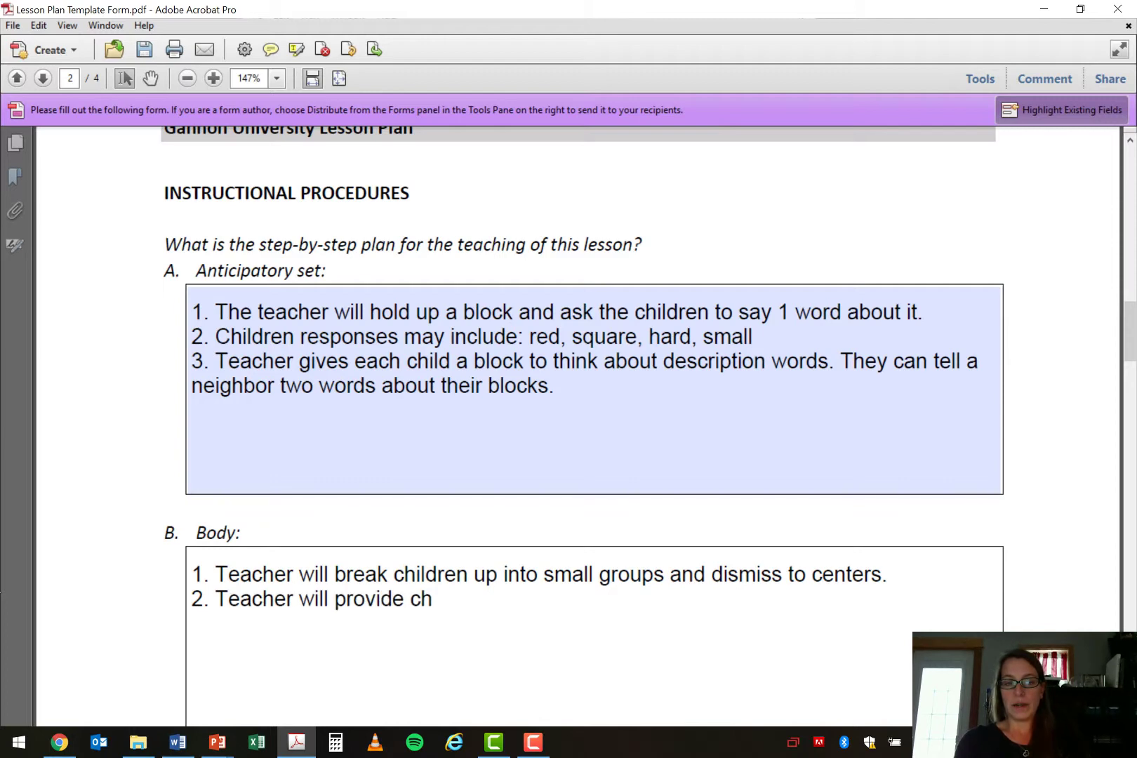
type("ildren with a ")
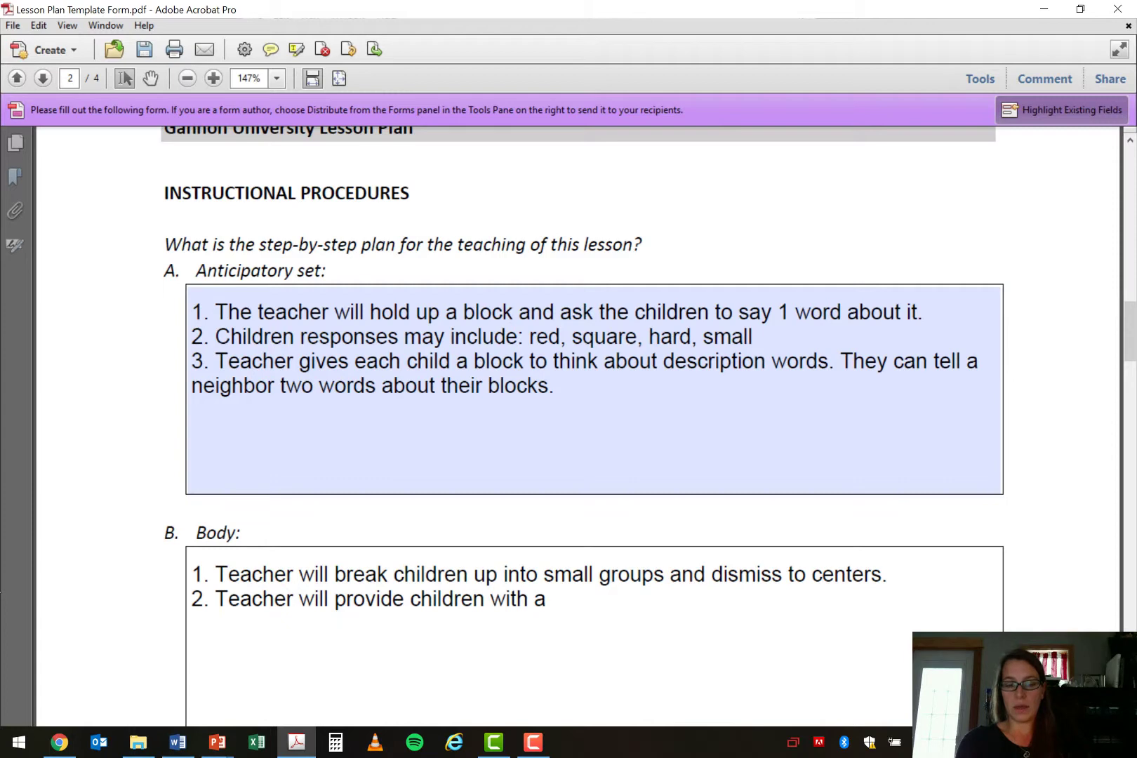
type("basket of atr")
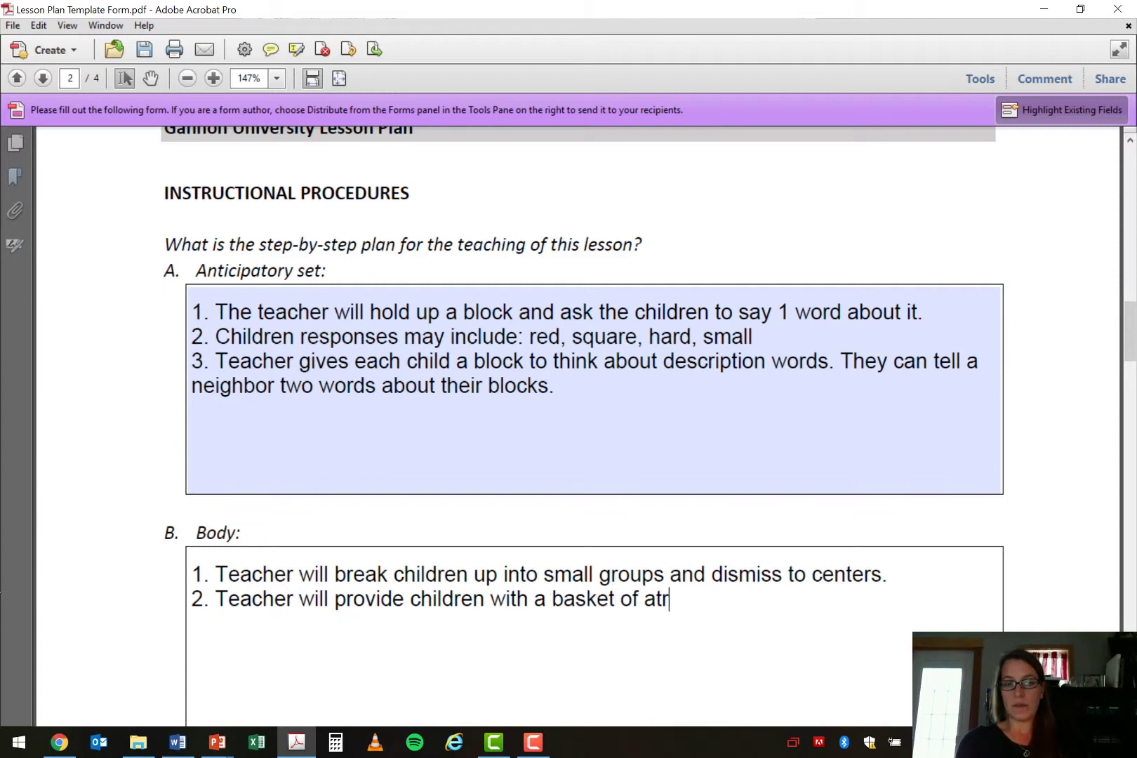
key("BackSpace")
type("tribute blocks and")
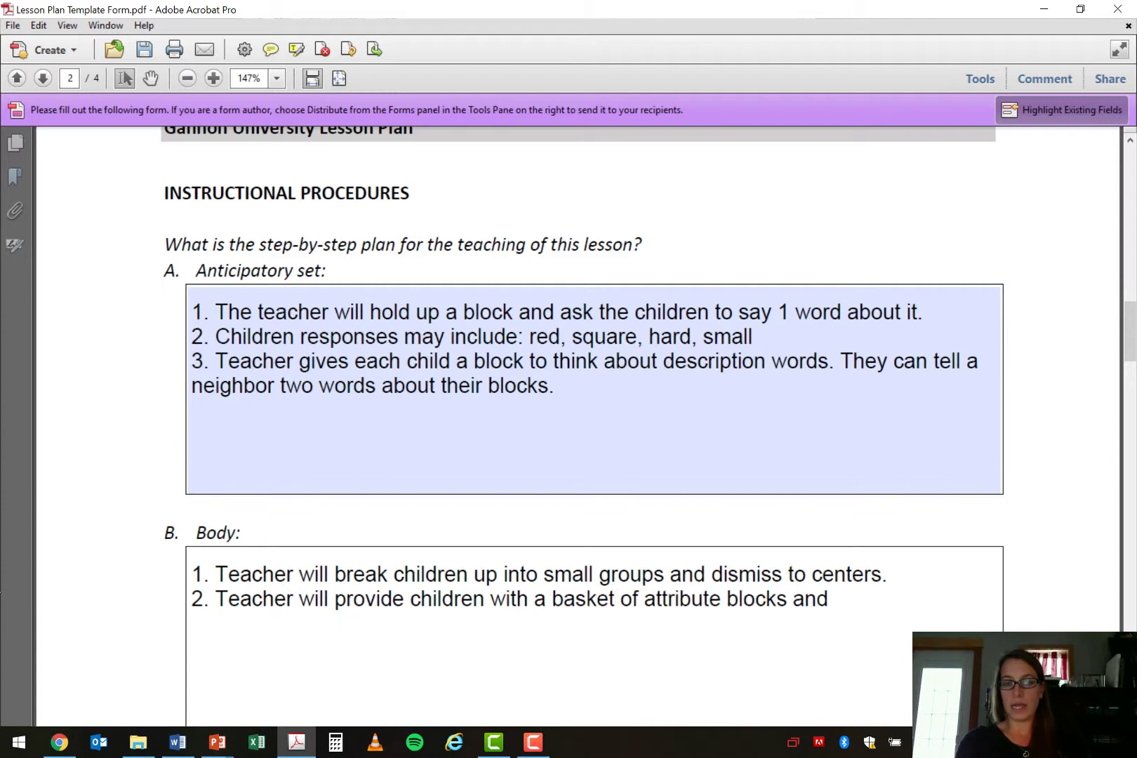
type(" a sorting plac")
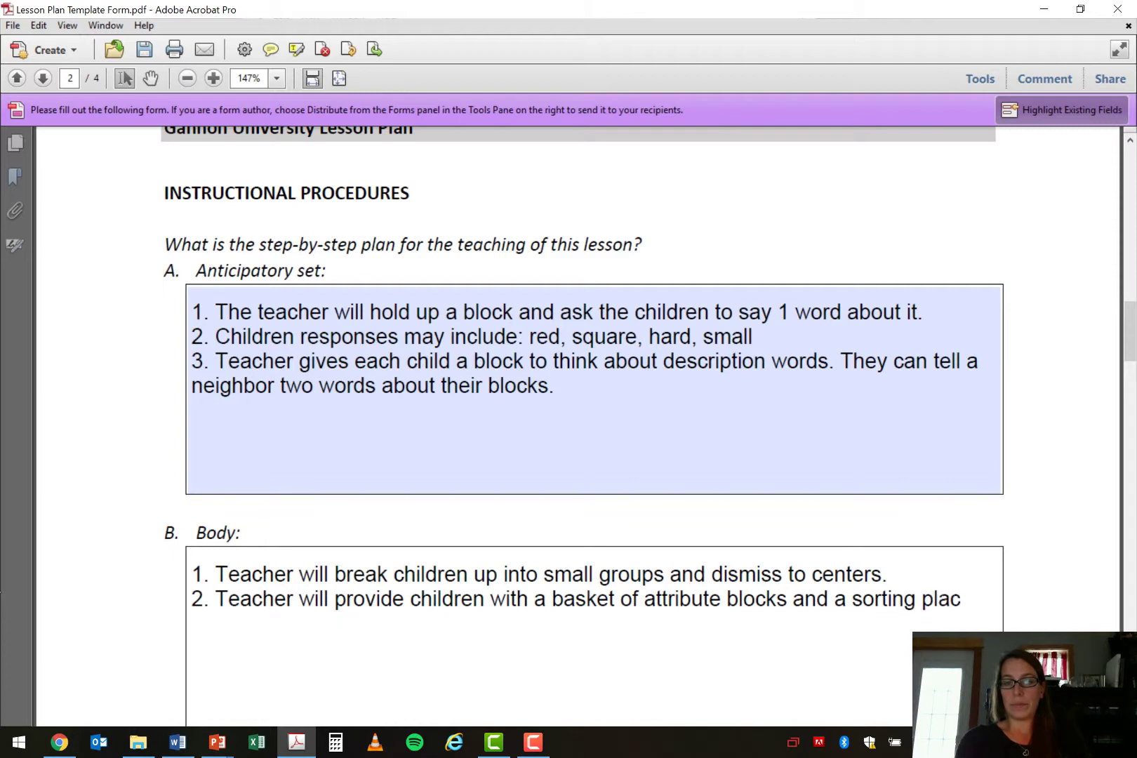
type("emat f")
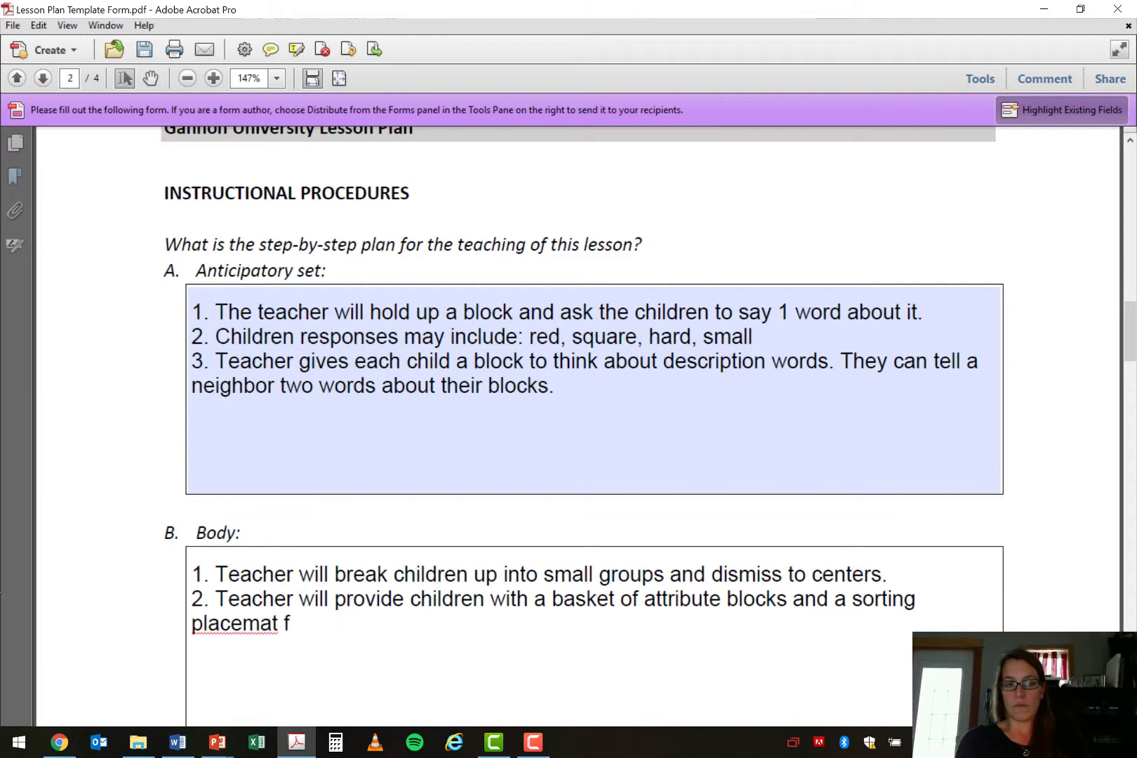
type("or shape.")
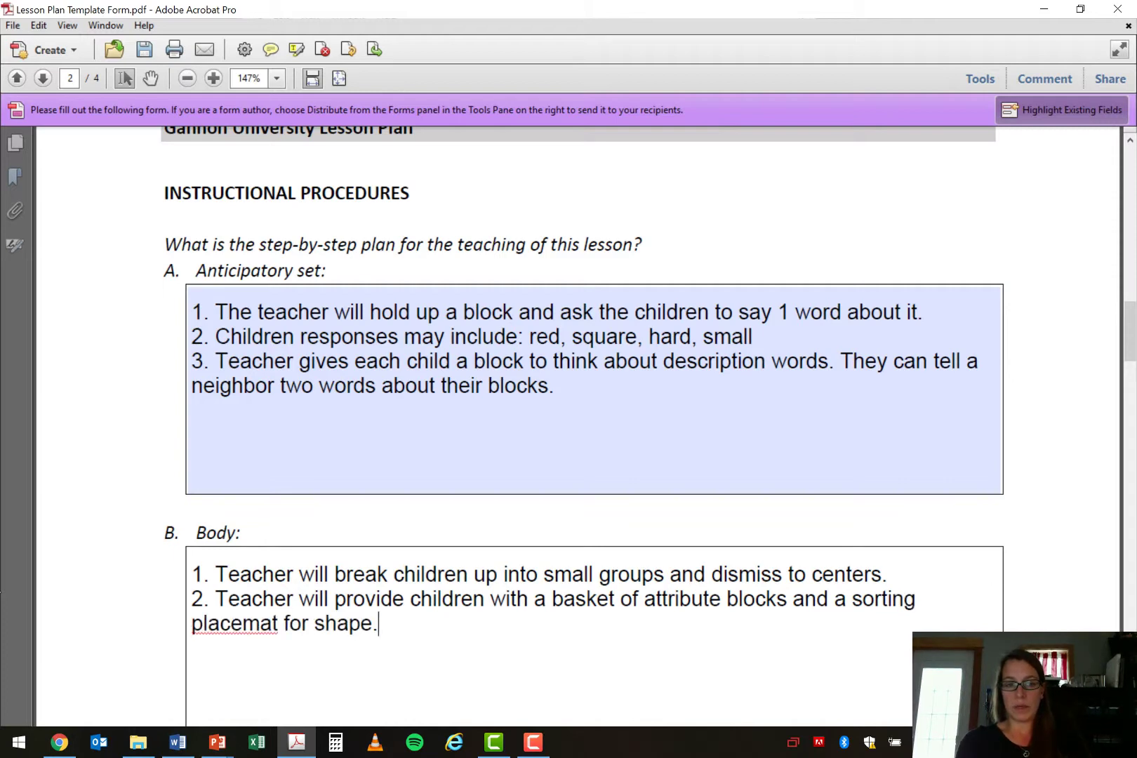
Add Body item 3: "Children will take turns placing a block on the appropriate shape on the mat until all blocks are sorted.".
key("Return")
type("3. Children w")
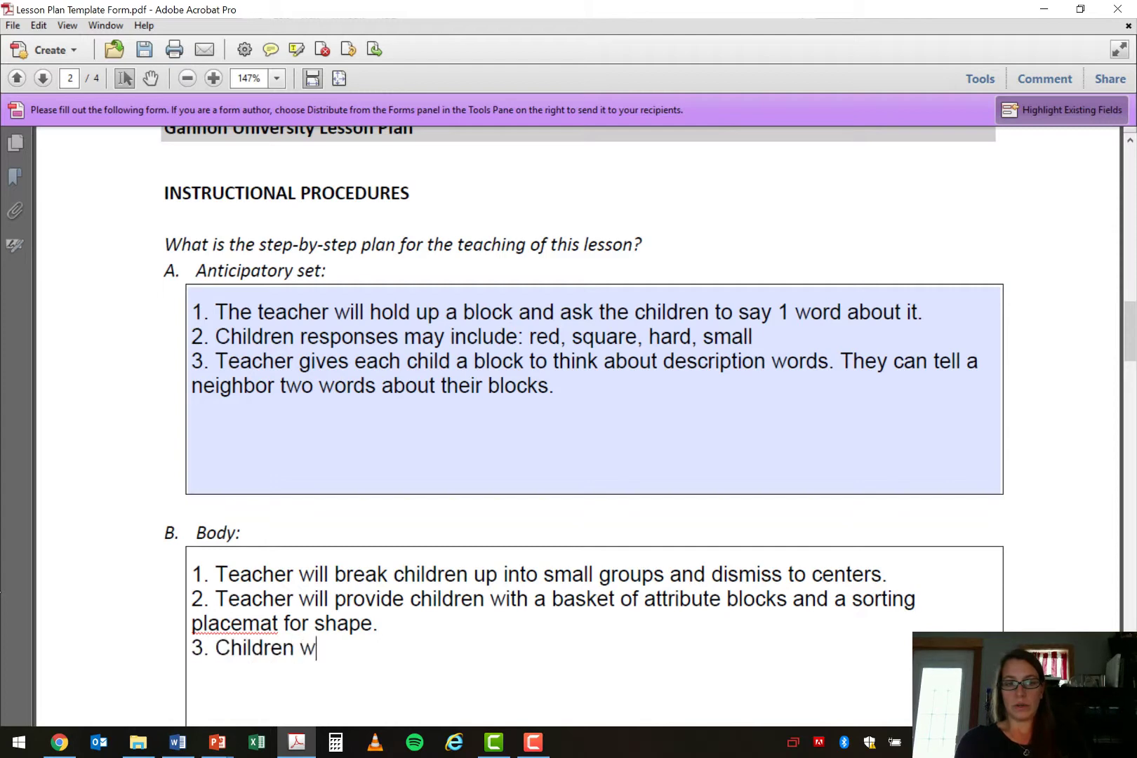
type("ei")
key("BackSpace")
key("BackSpace")
type("ill take")
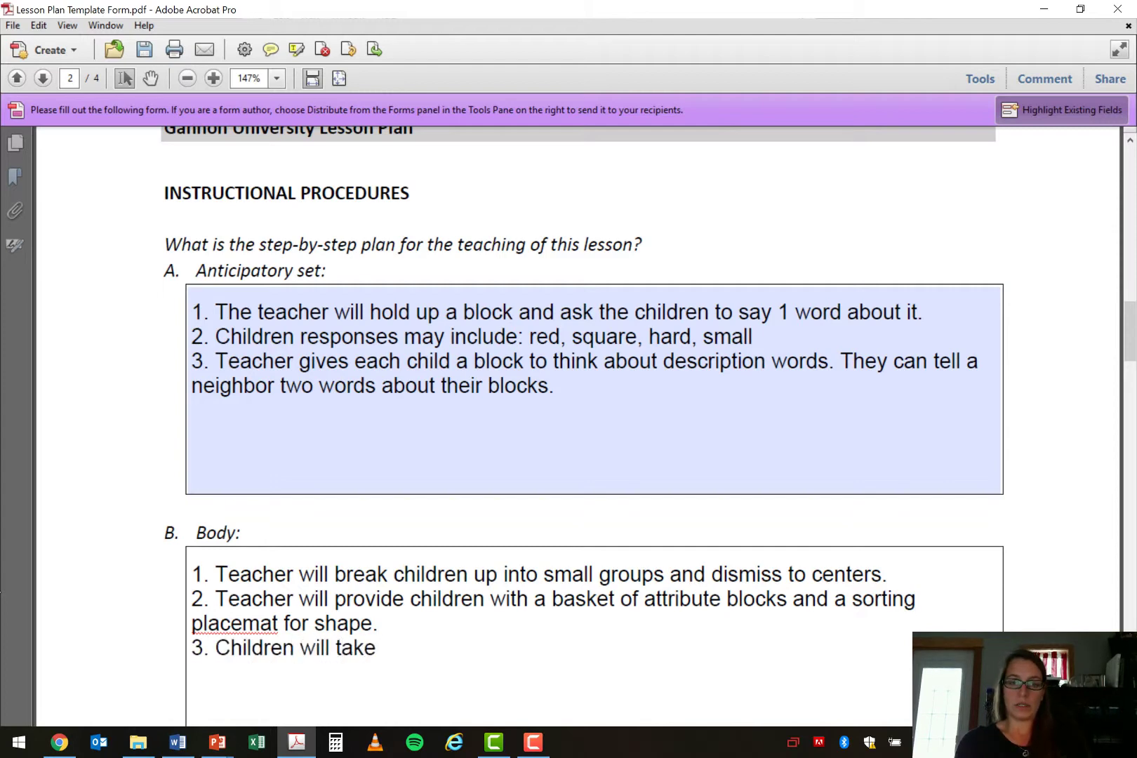
type(" turns placing a bl")
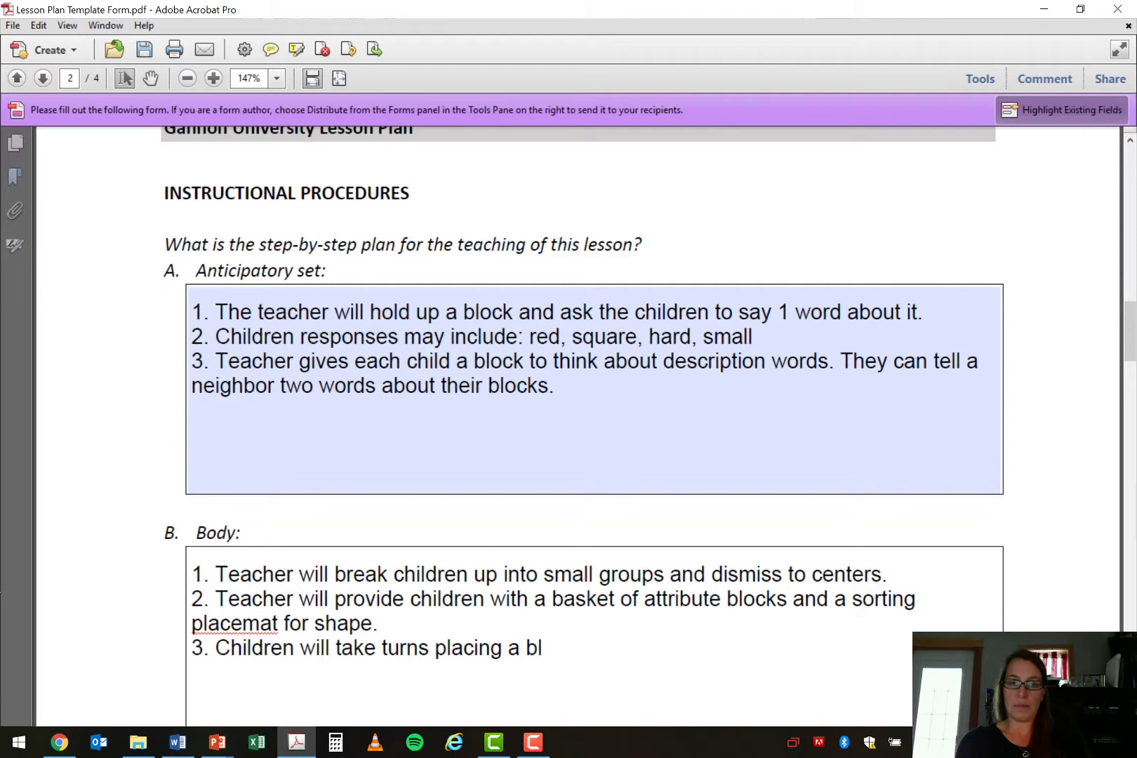
type("ock on the appropriate ")
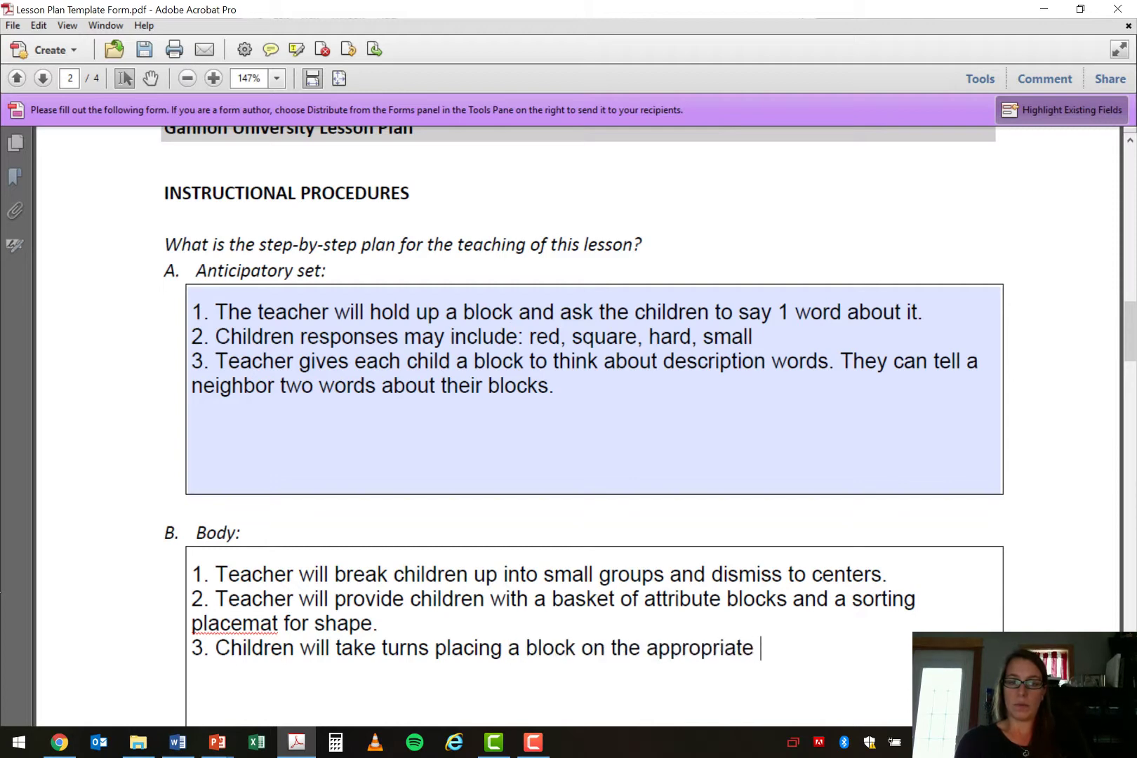
type("shape uin")
key("BackSpace")
key("BackSpace")
key("BackSpace")
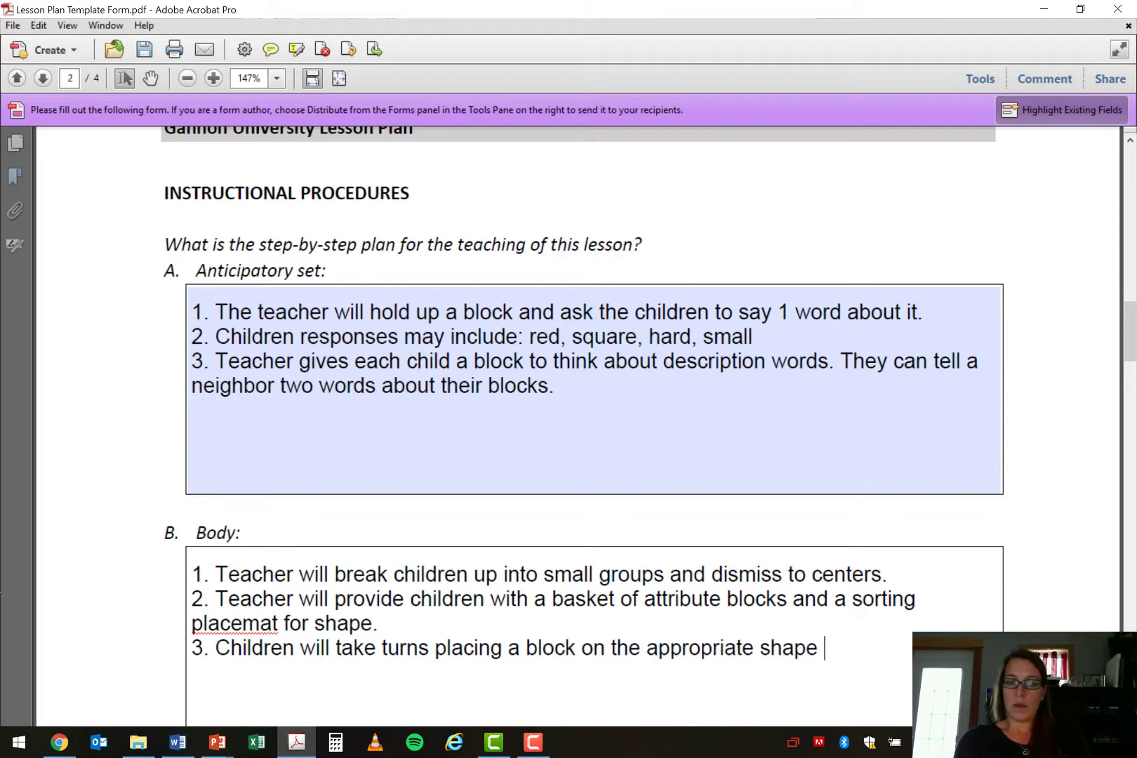
type("on the ma ")
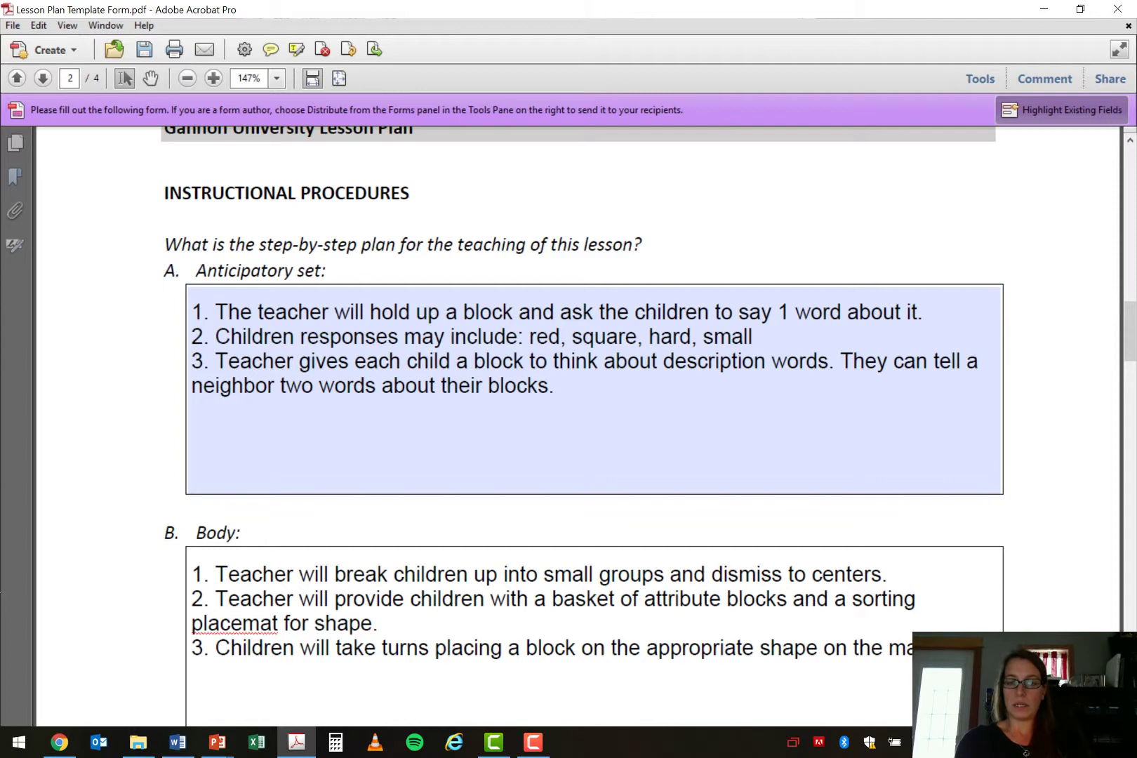
type("blo")
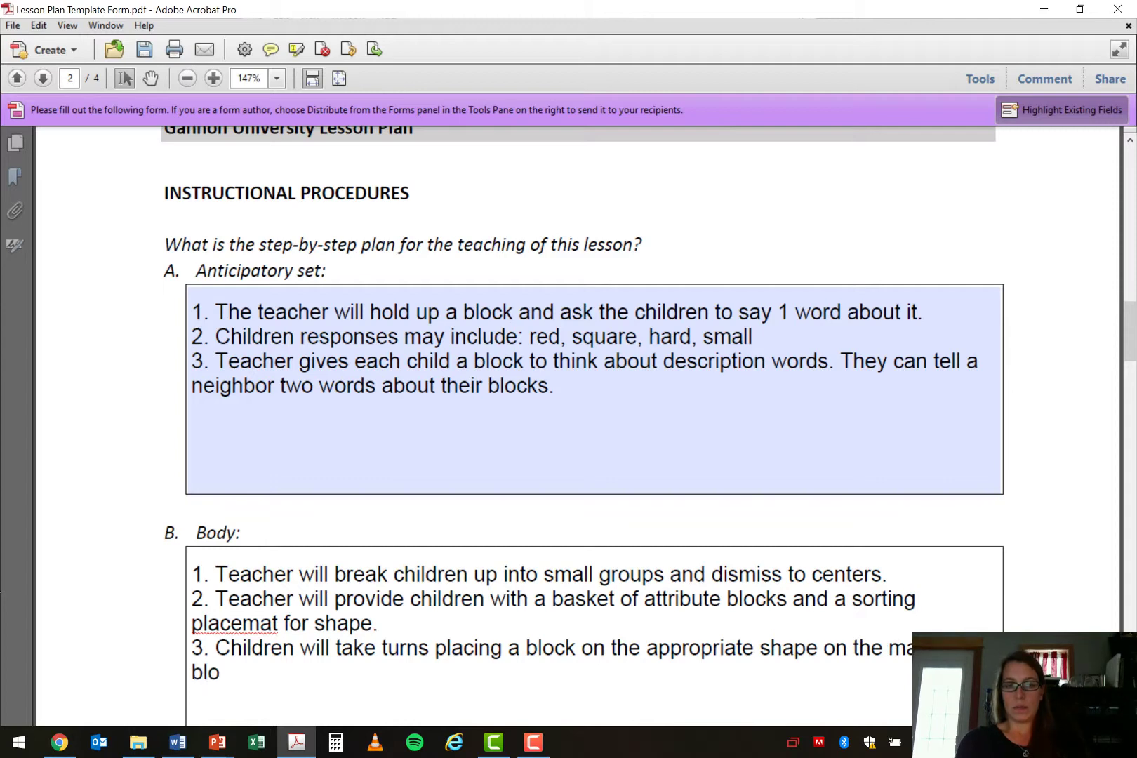
type("cks are sorted.")
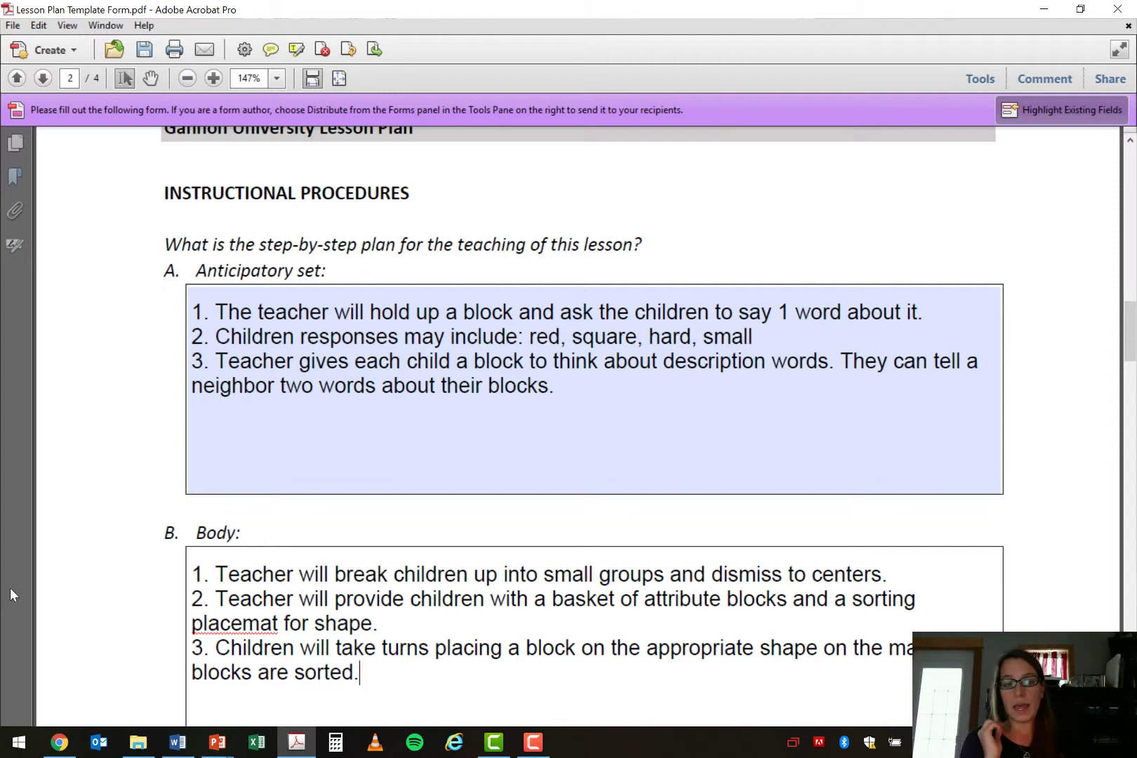
Begin Closure item 1 with "Each child will be asked to tell an adult the sorting rule that they used".
scroll(382, 639, "down", 2)
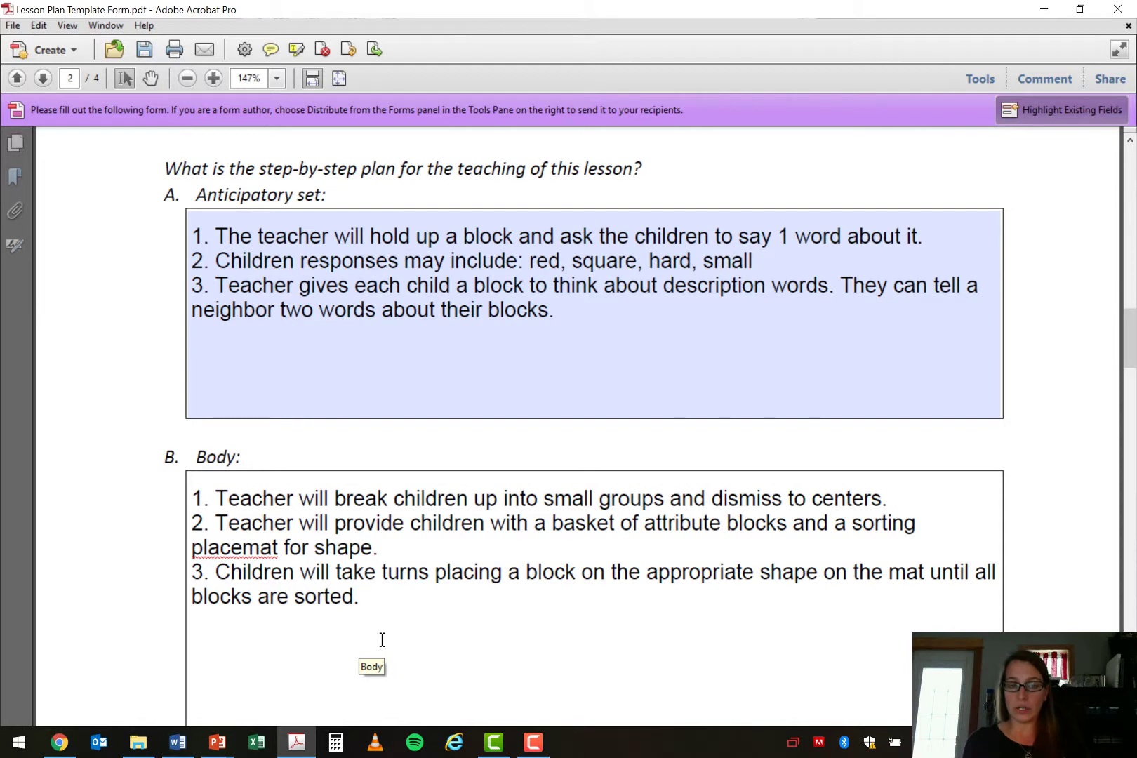
scroll(382, 639, "down", 5)
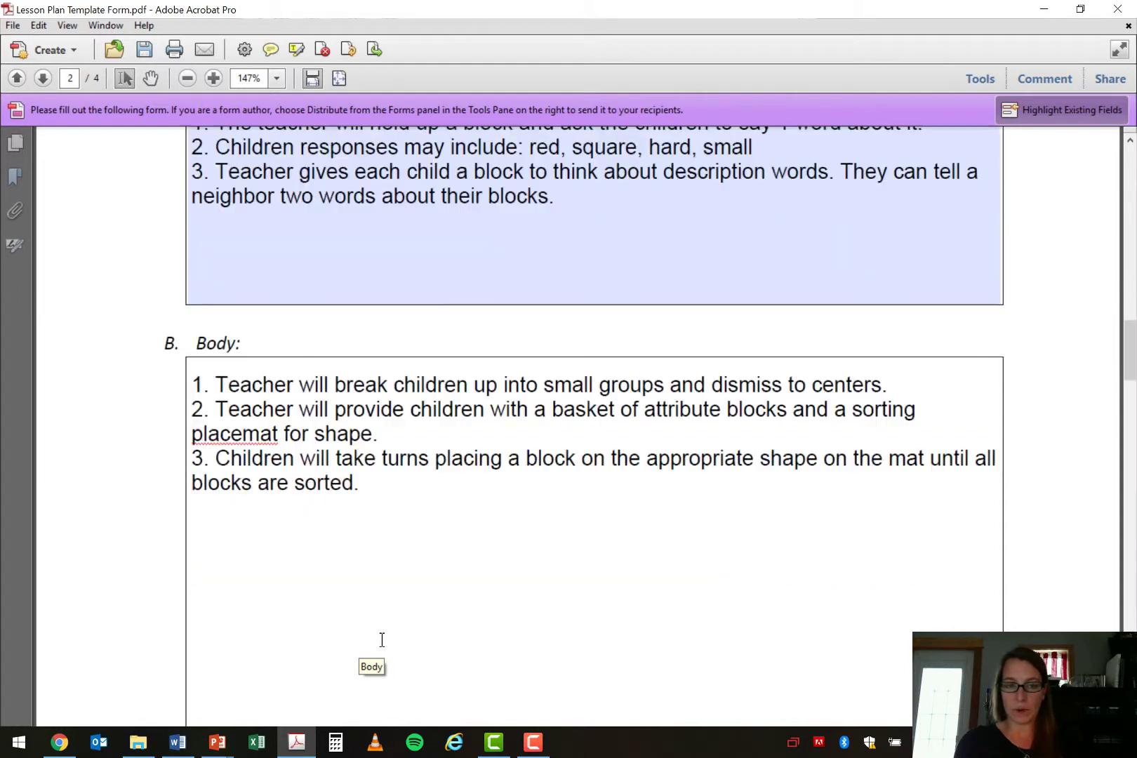
scroll(472, 673, "down", 2)
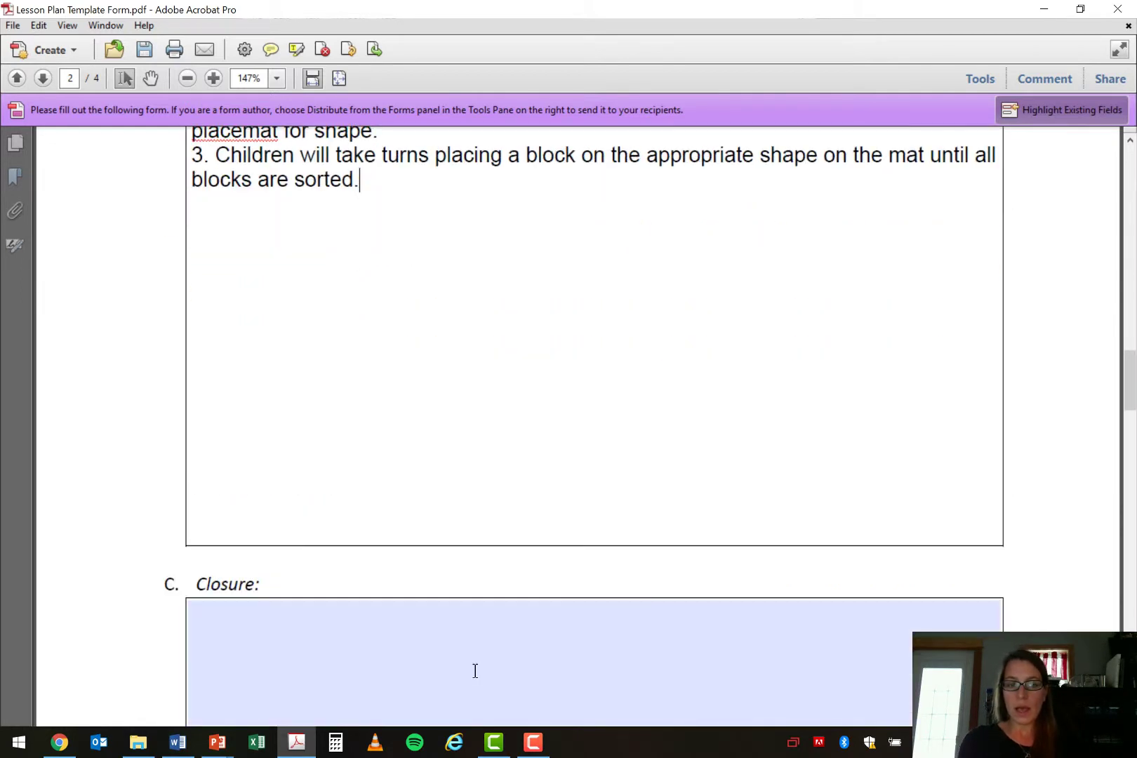
left_click(354, 672)
type("1. ")
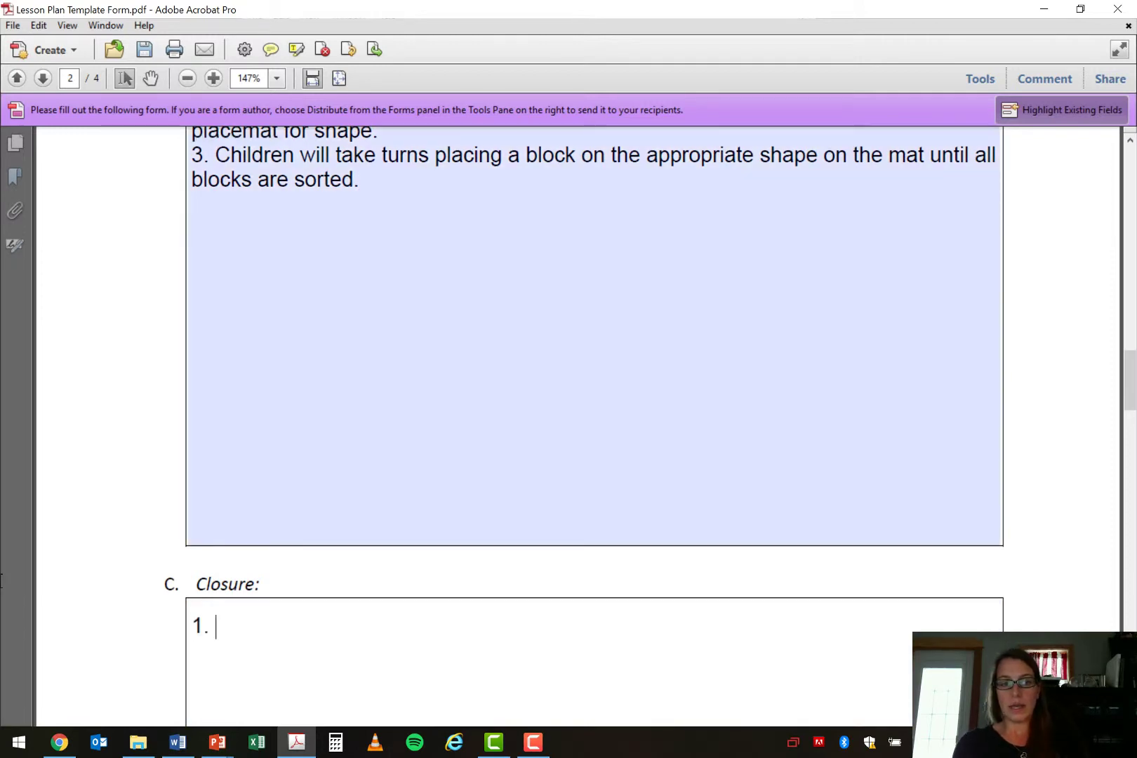
type("Each child will be")
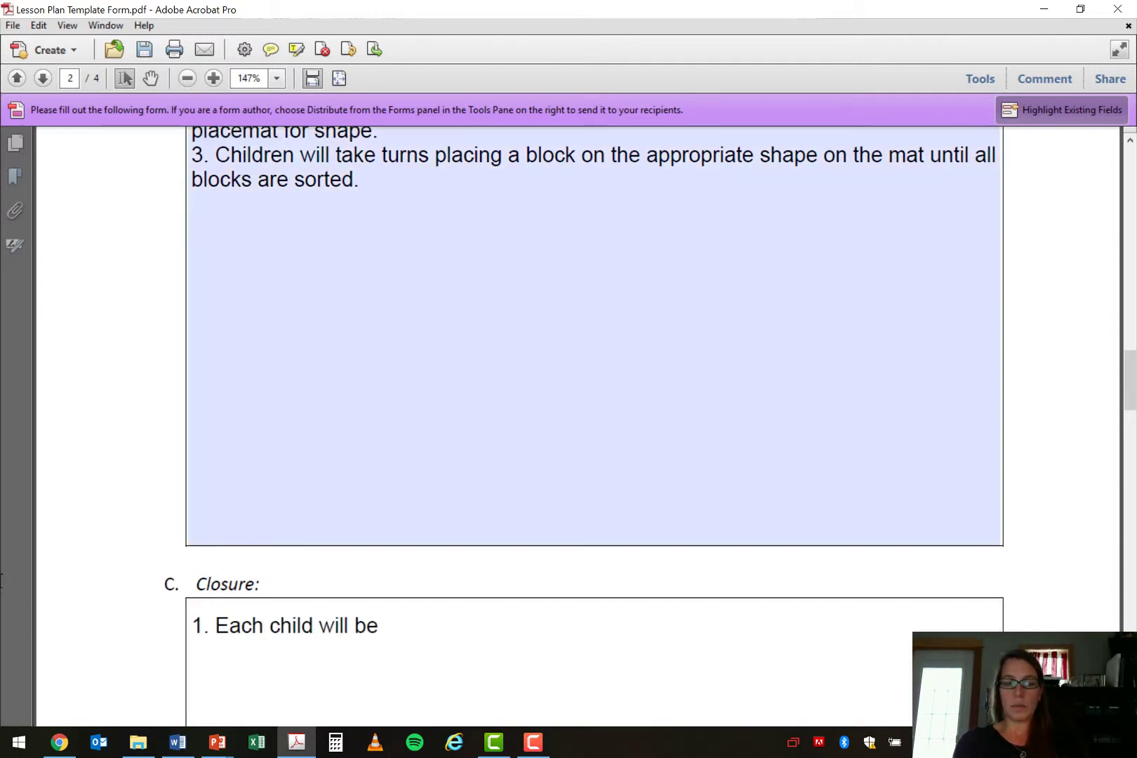
type(" asked to ")
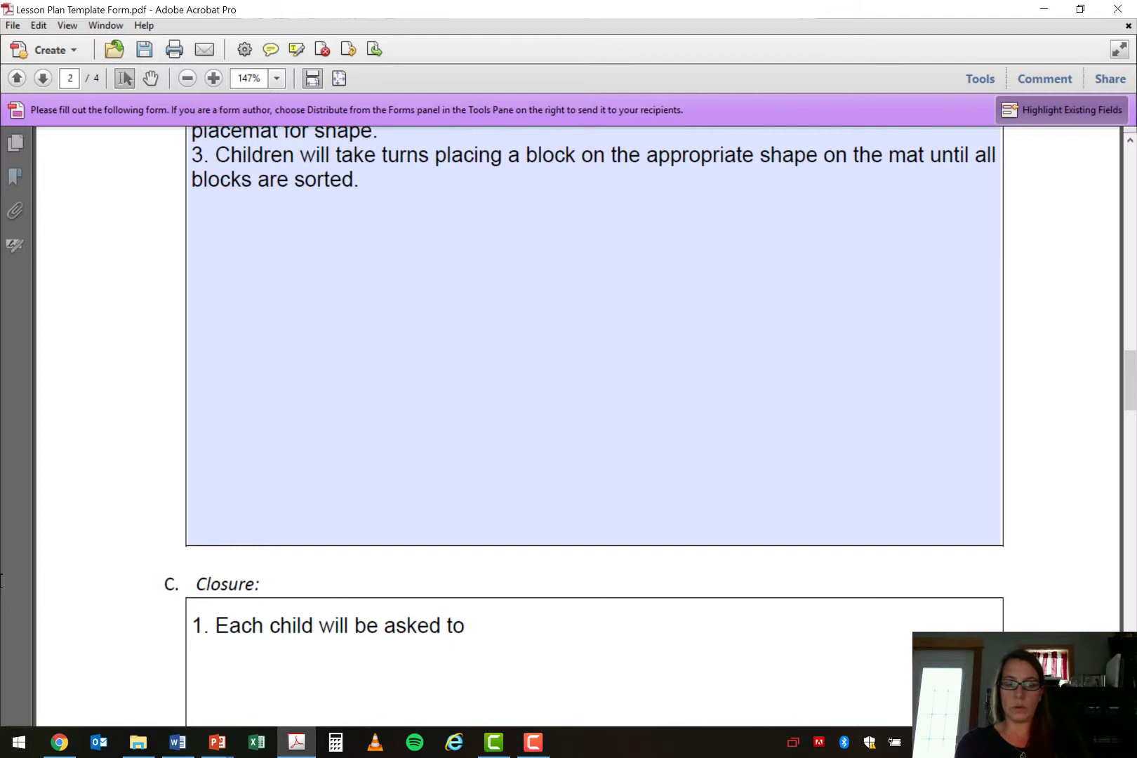
type("tell an adult a")
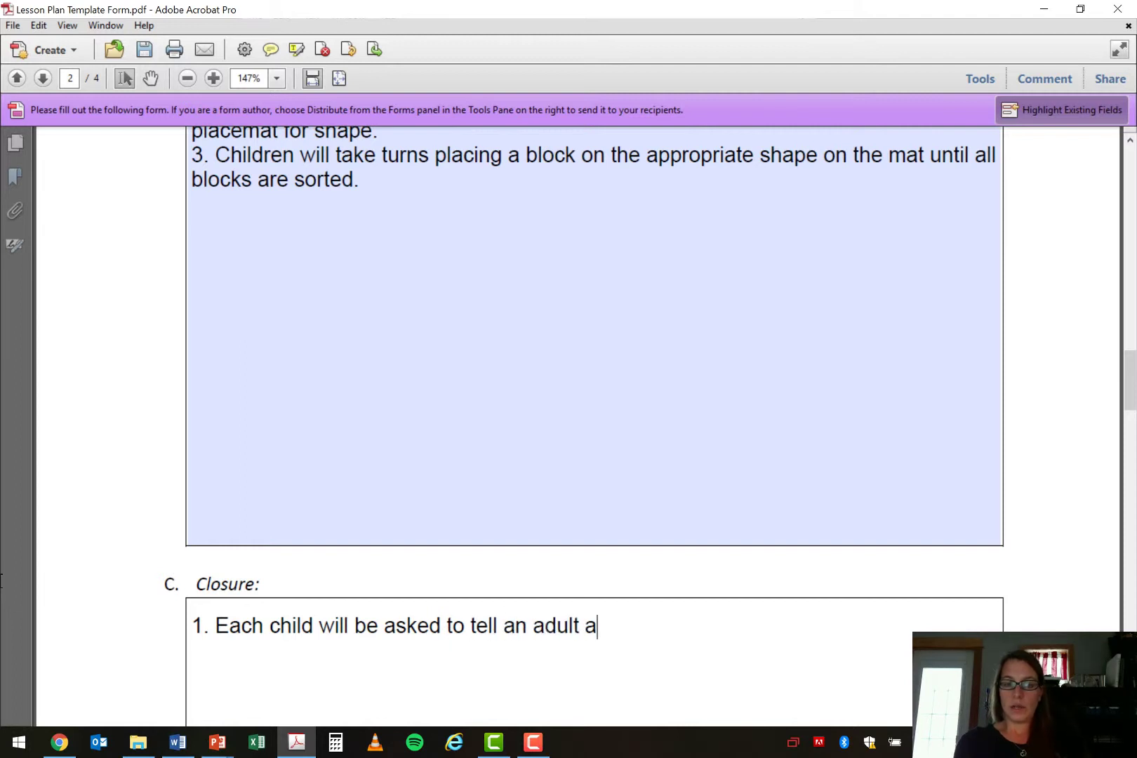
key("BackSpace")
type("the sorting rule")
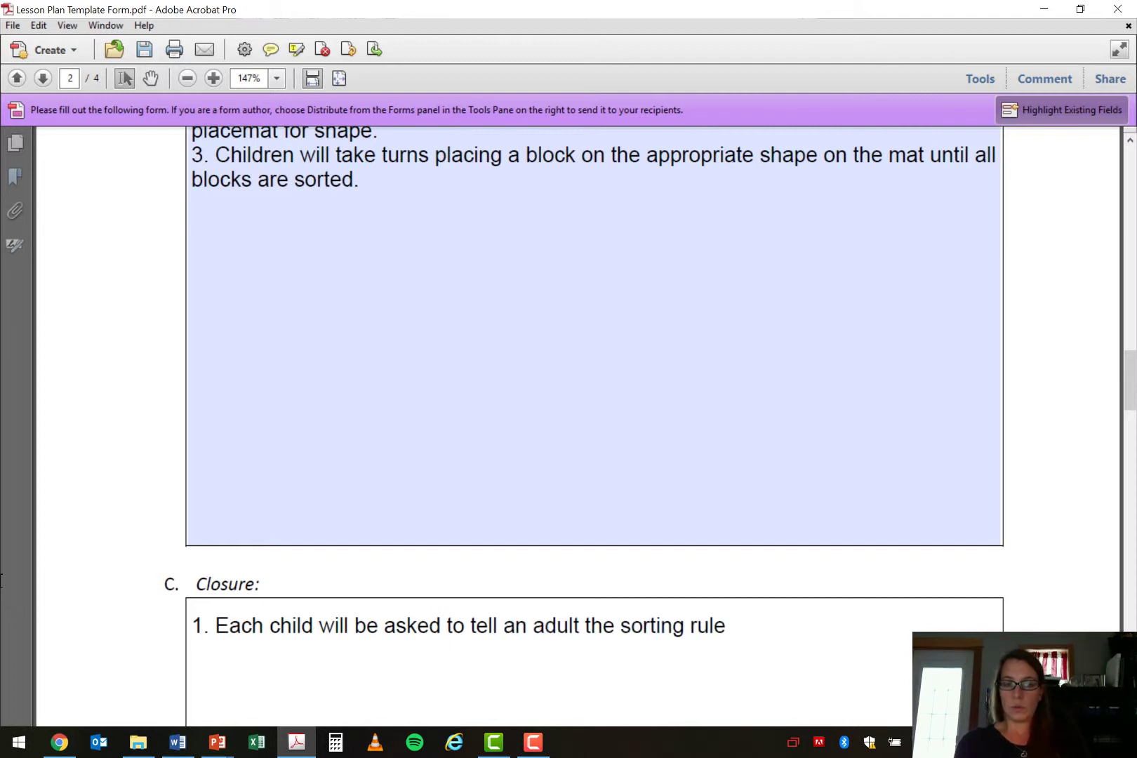
type(" that they used ")
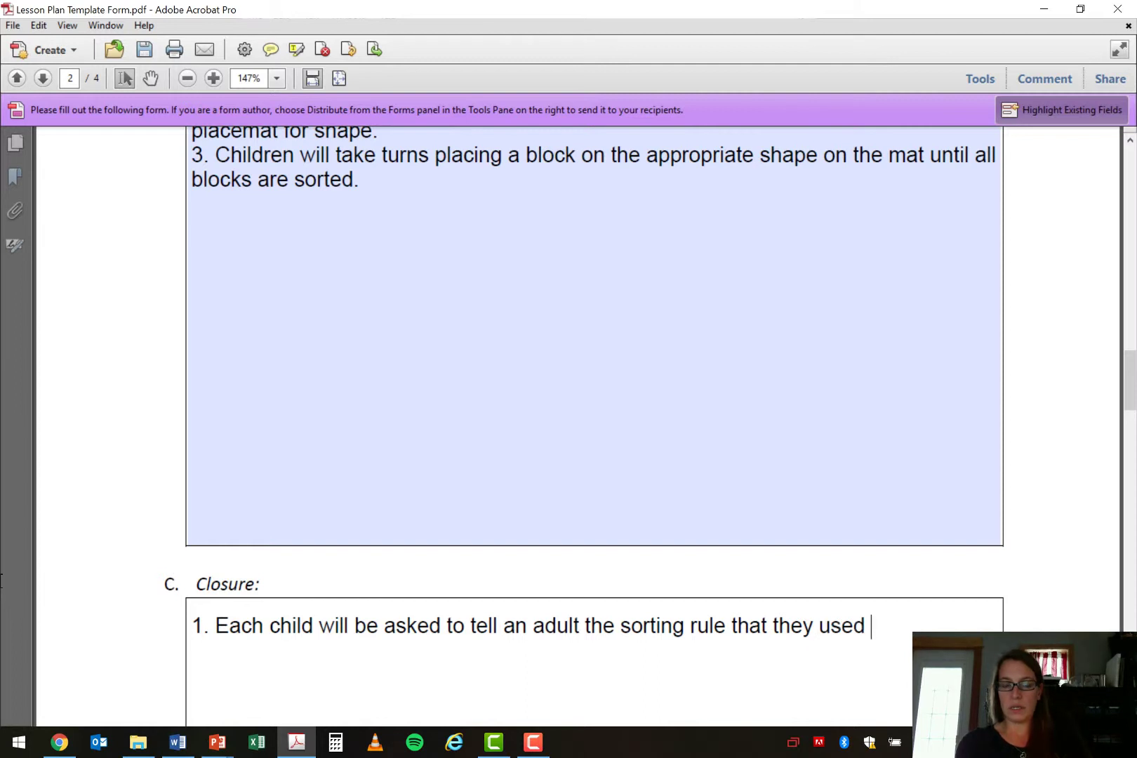
Complete the Closure item 1 sentence with "for their blocks before they are dismissed from the block center.".
type("for their block")
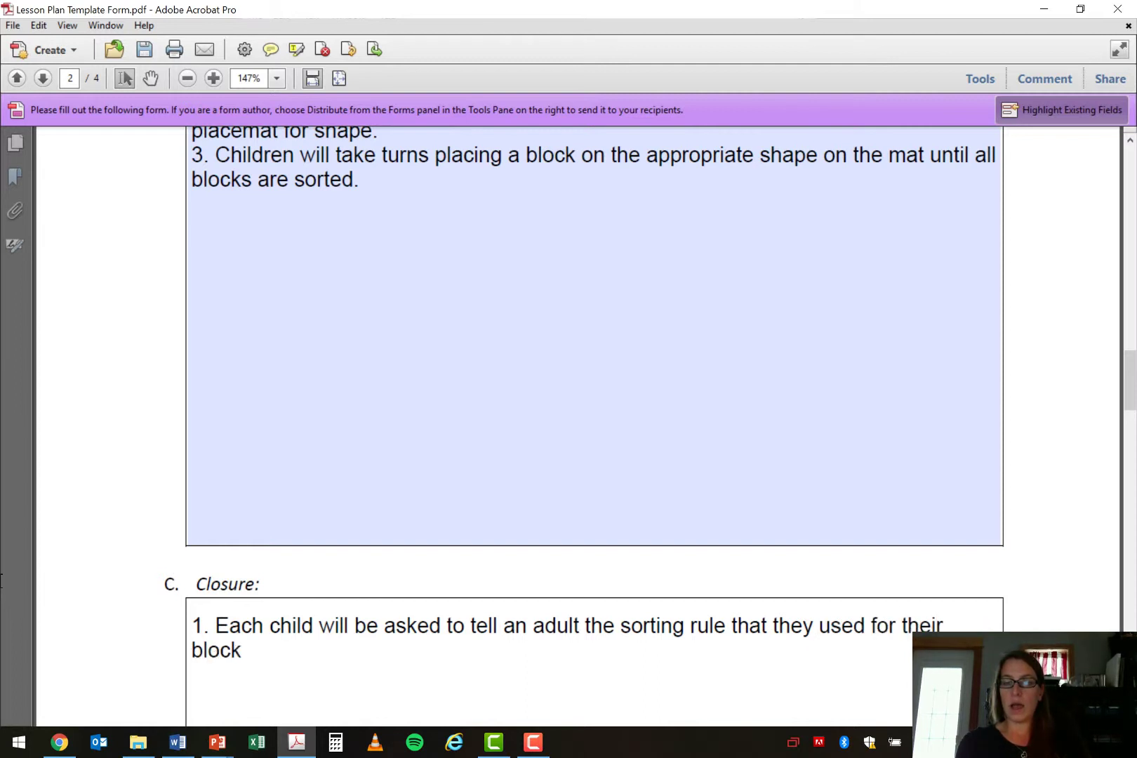
type("s before they are dis")
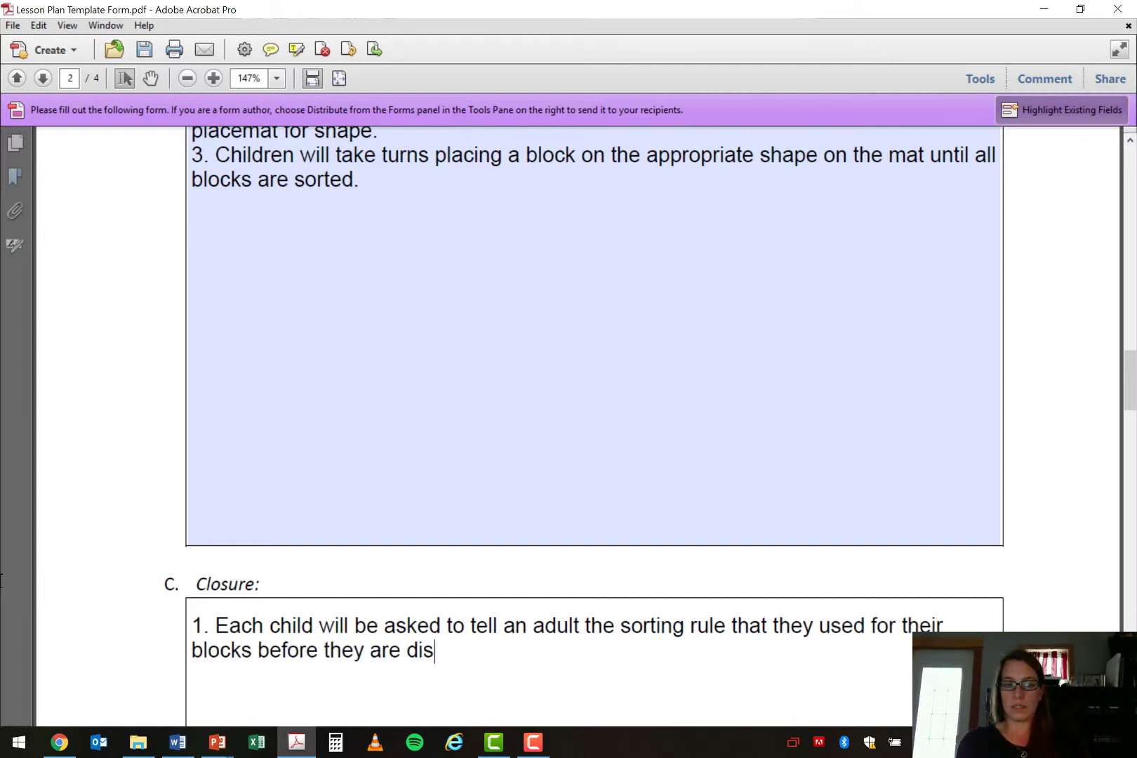
type("missed from the block center.")
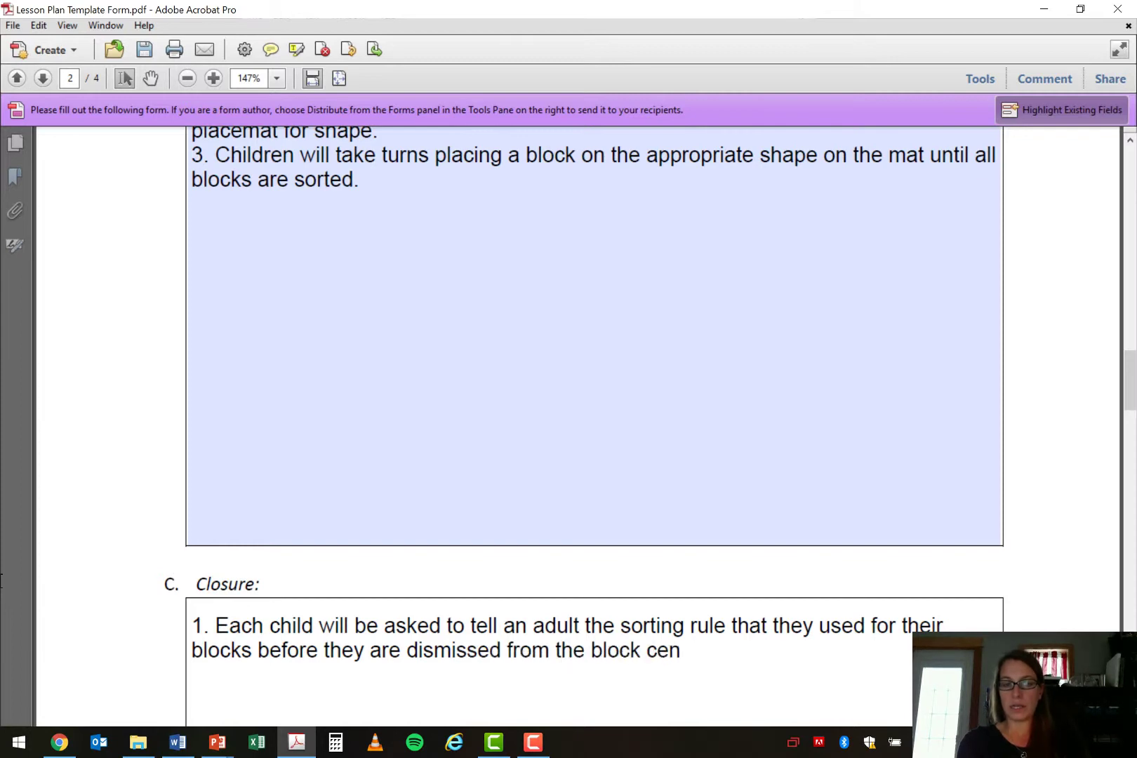